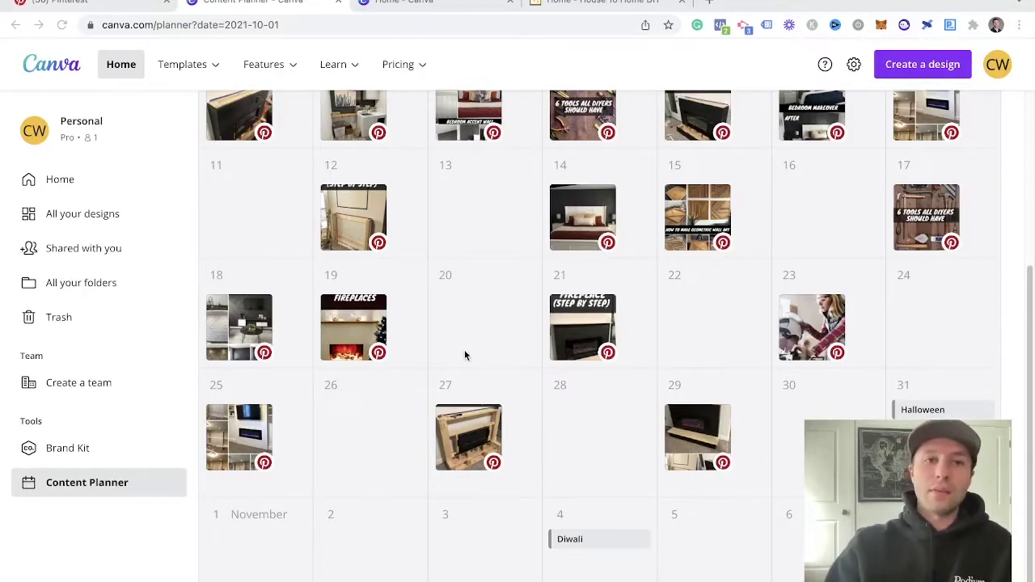
Step: Review the Pinterest pins scheduled across the October 2021 calendar in the Content Planner
scroll(467, 352, "up", 5)
scroll(704, 259, "down", 3)
scroll(631, 235, "up", 2)
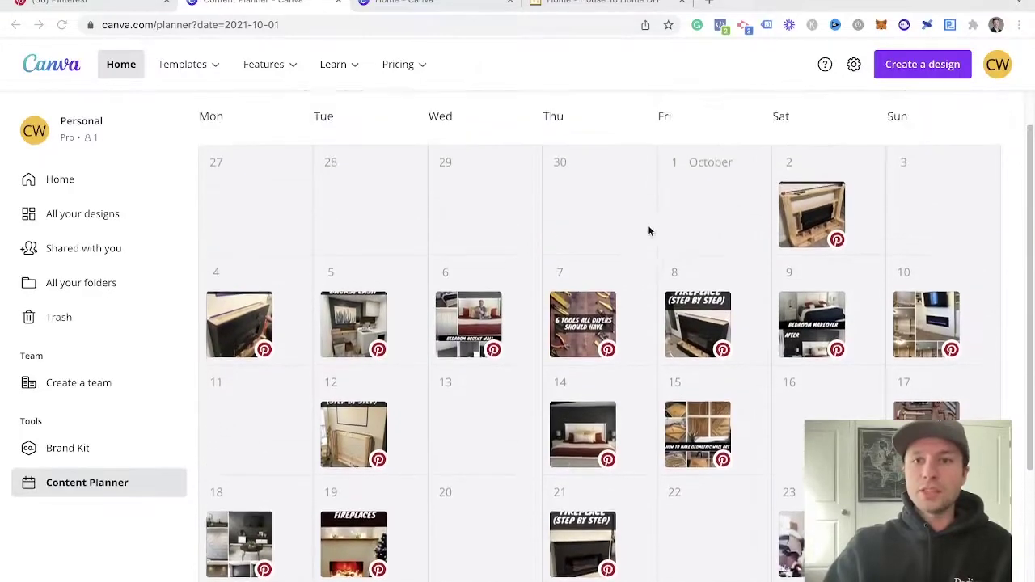
scroll(727, 226, "down", 1)
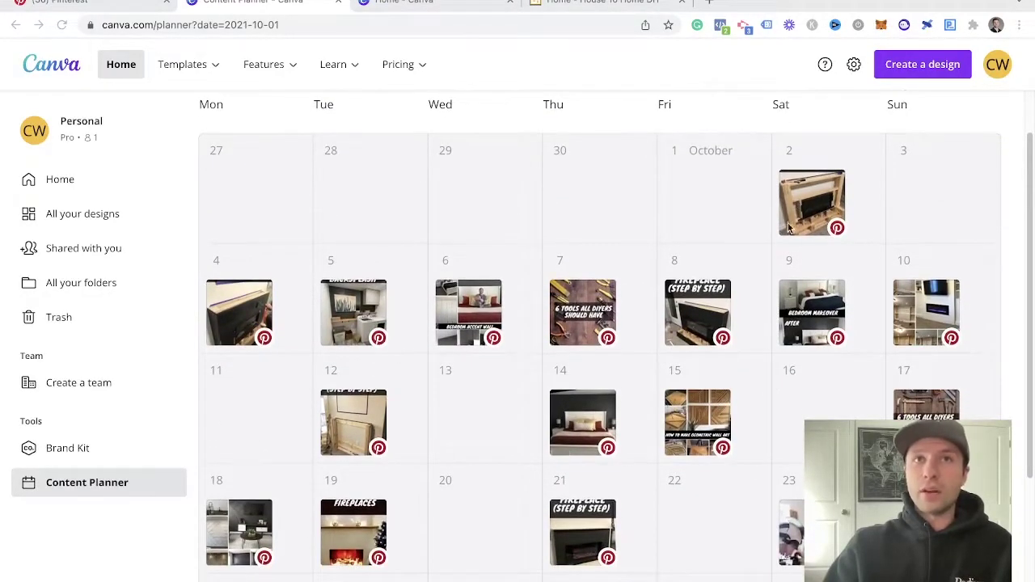
scroll(765, 231, "down", 1)
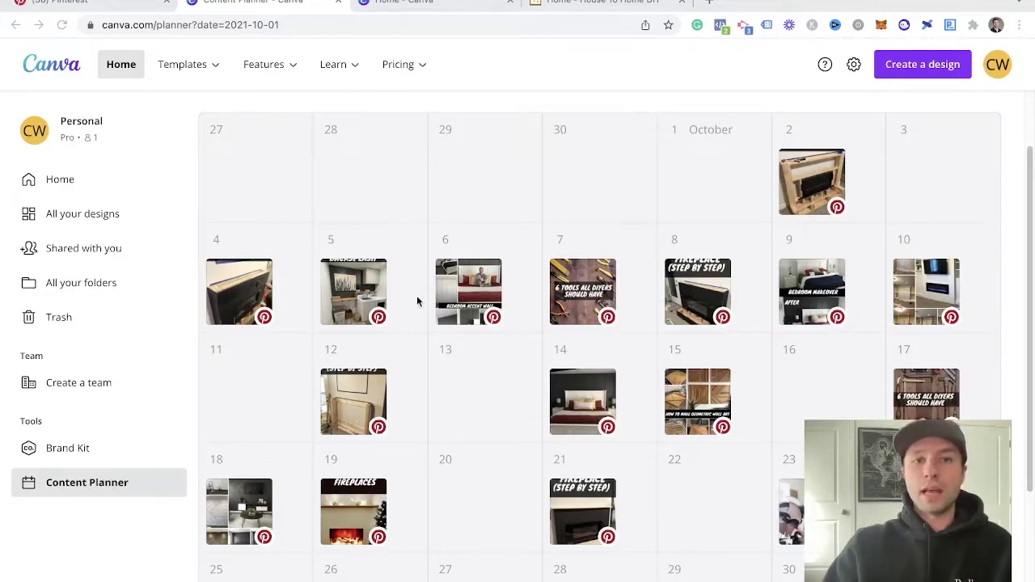
scroll(372, 295, "down", 1)
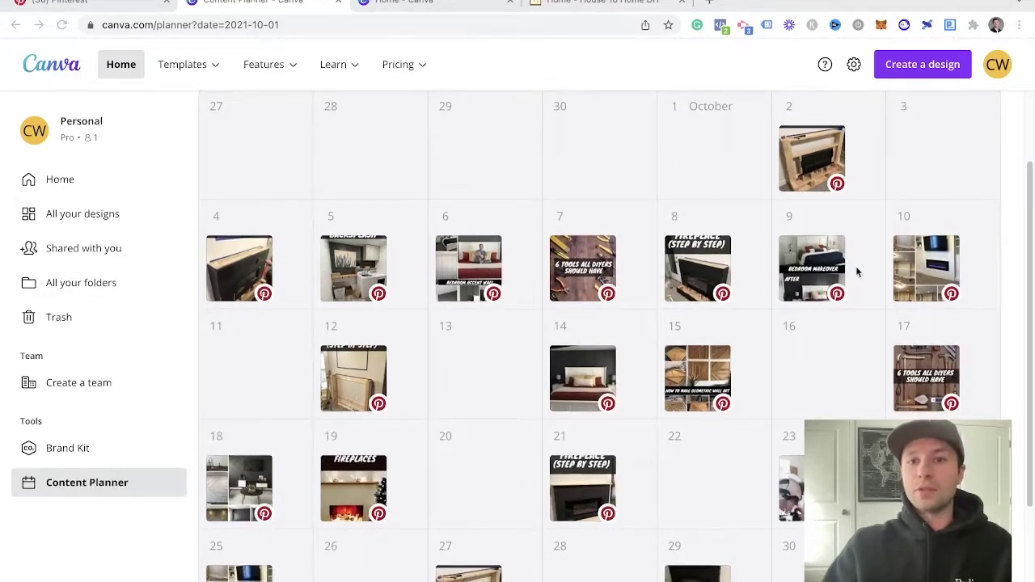
scroll(582, 335, "down", 3)
scroll(388, 371, "up", 2)
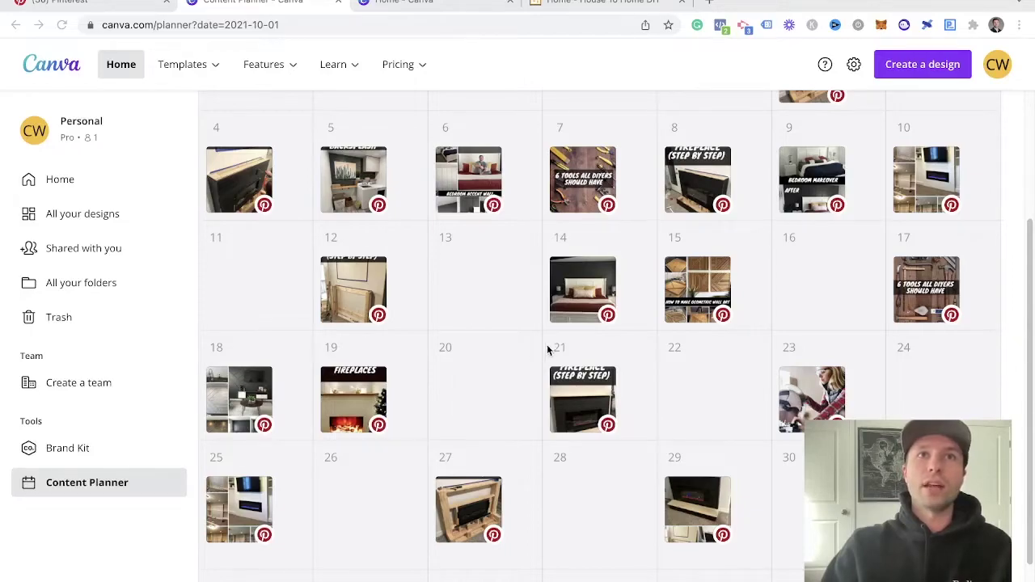
scroll(546, 353, "up", 3)
scroll(551, 354, "up", 1)
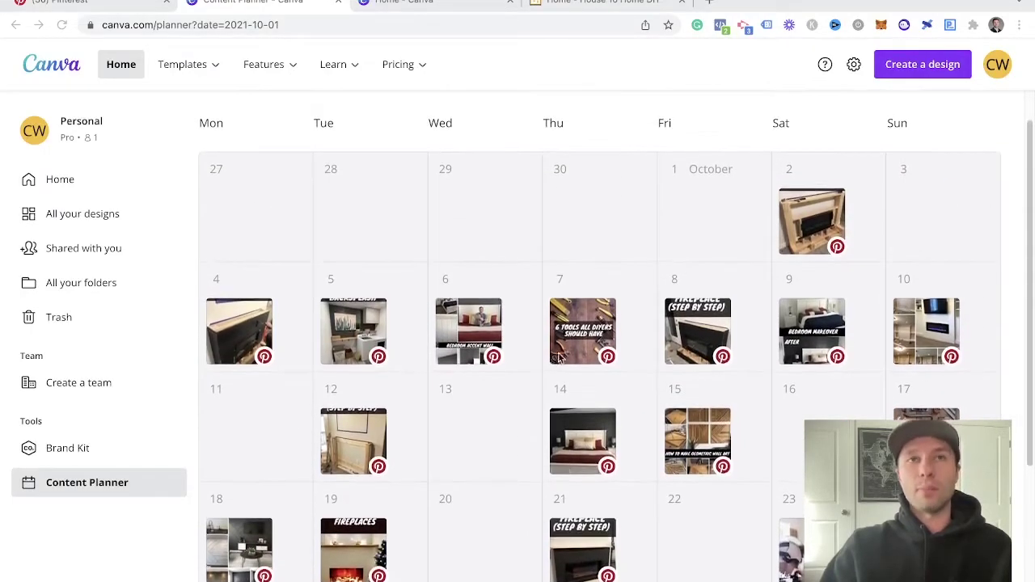
scroll(554, 373, "down", 2)
scroll(554, 374, "up", 1)
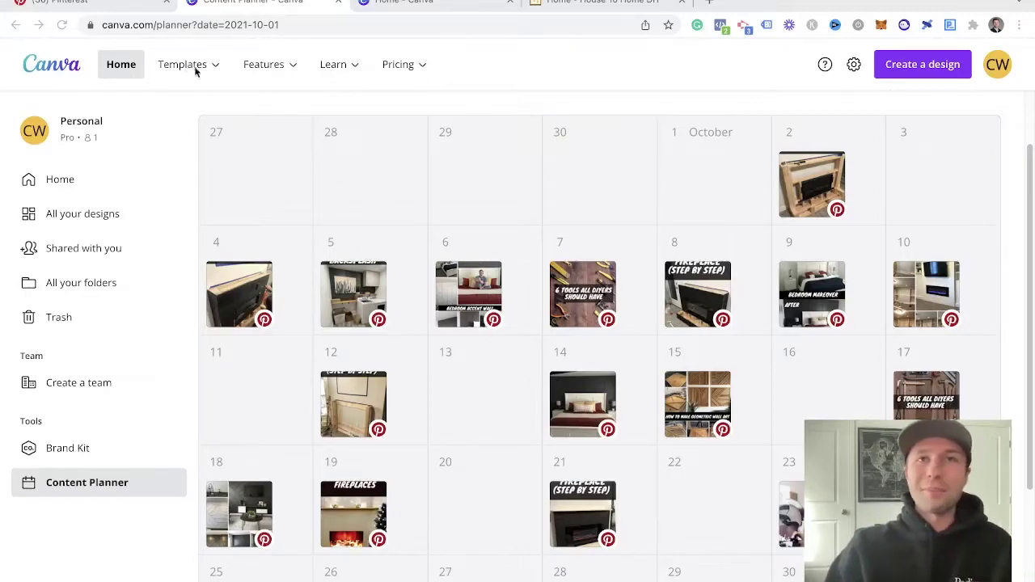
Step: Switch to the Pinterest profile and examine its follower and monthly view figures and its created pins
left_click(117, 10)
scroll(461, 287, "down", 3)
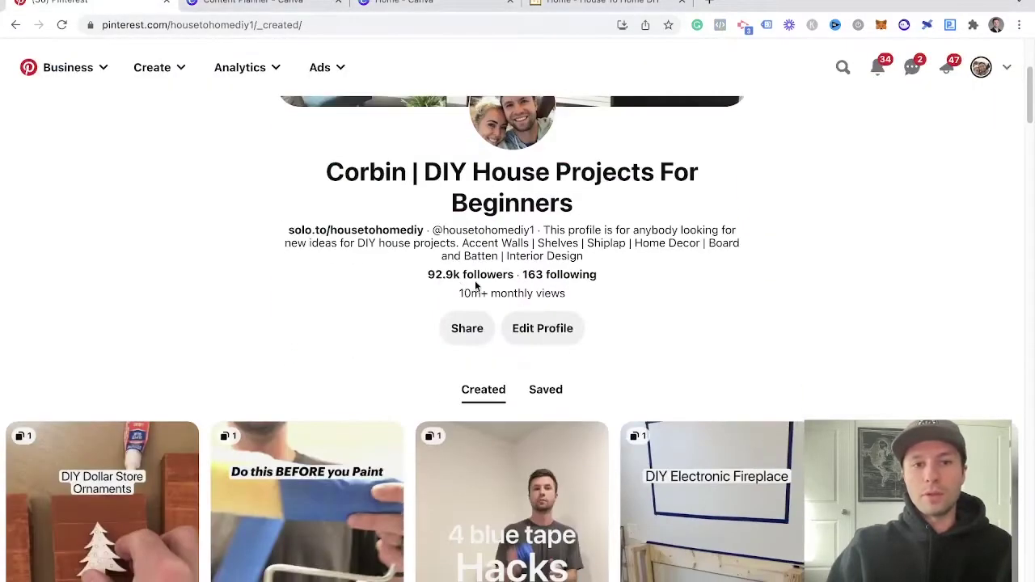
scroll(254, 283, "up", 2)
scroll(410, 279, "down", 2)
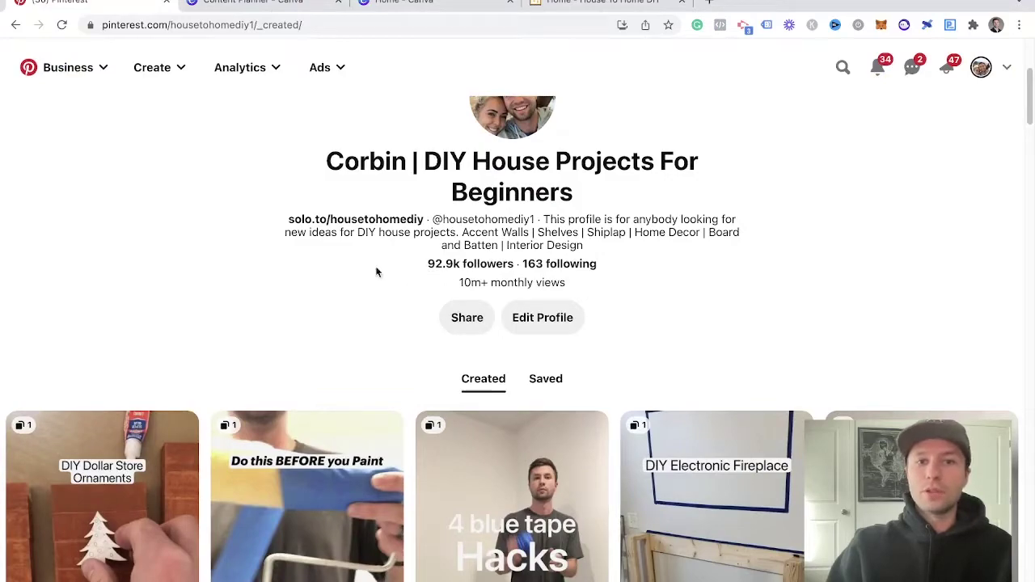
scroll(477, 295, "down", 2)
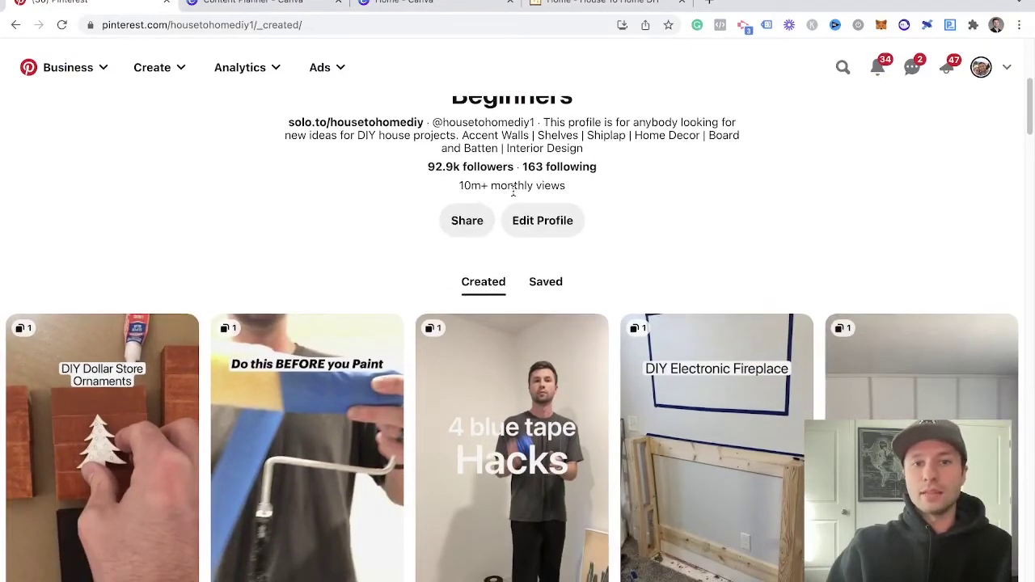
scroll(472, 237, "down", 15)
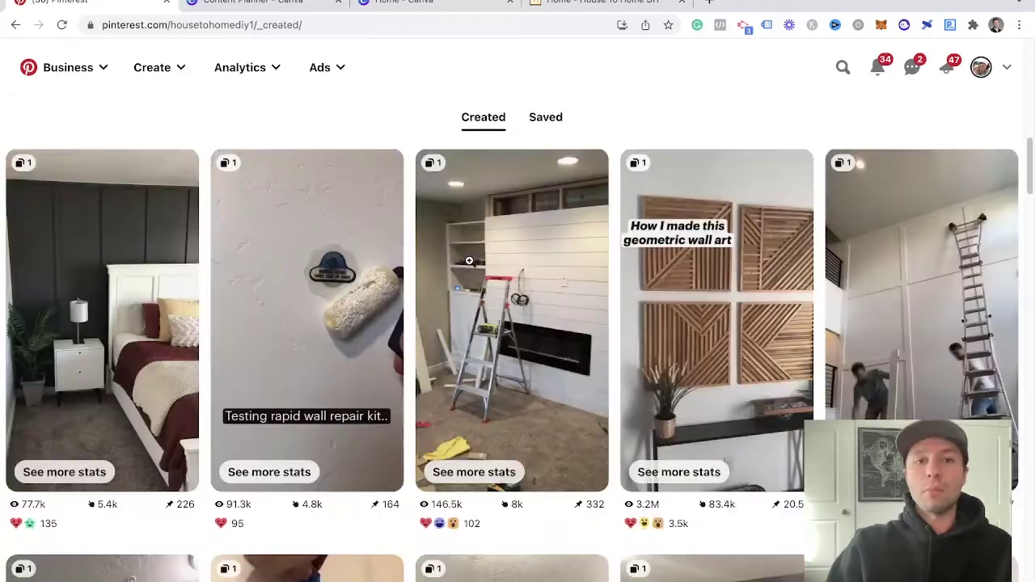
scroll(465, 265, "down", 15)
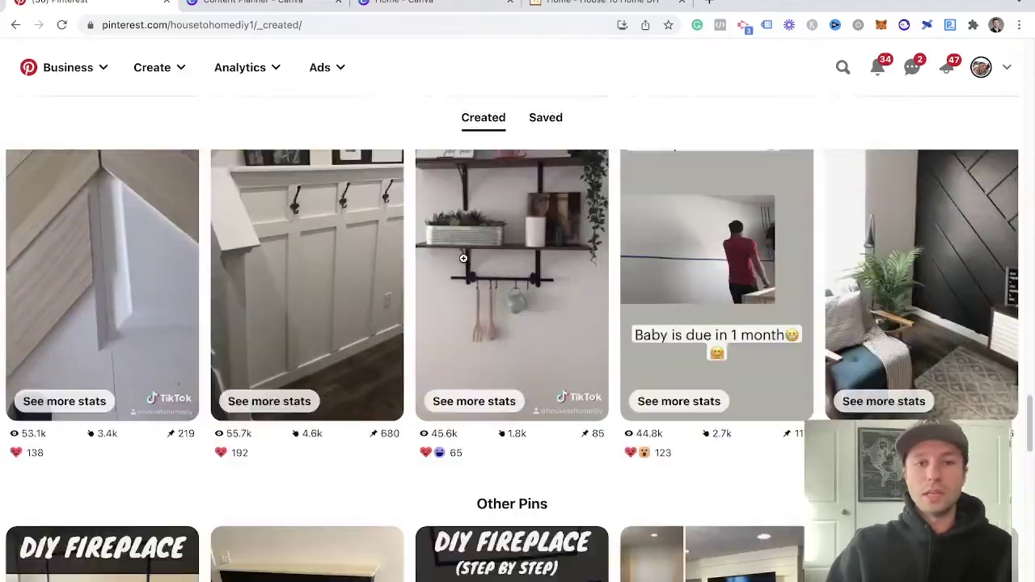
scroll(461, 262, "up", 20)
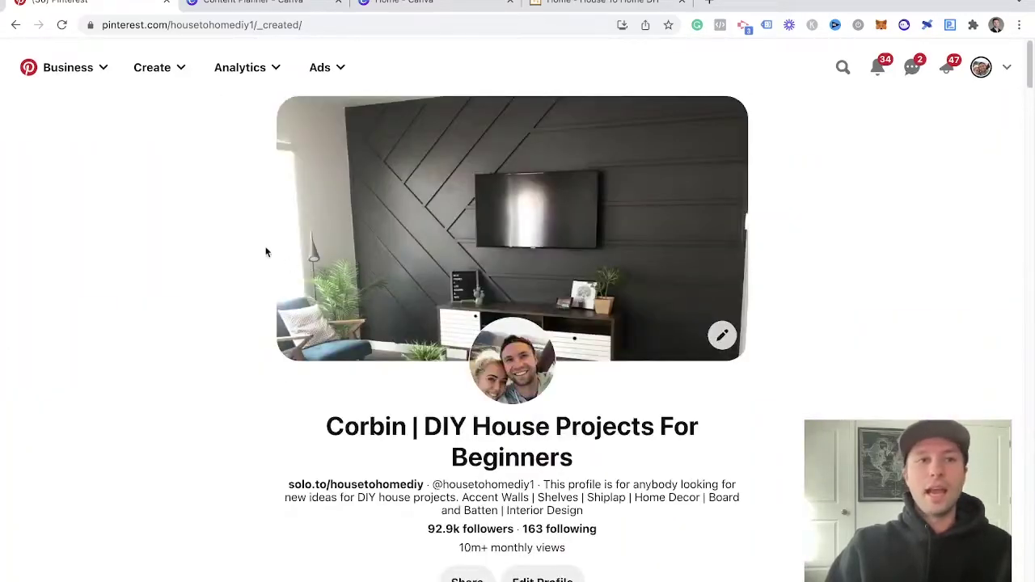
scroll(277, 257, "down", 10)
scroll(345, 242, "up", 10)
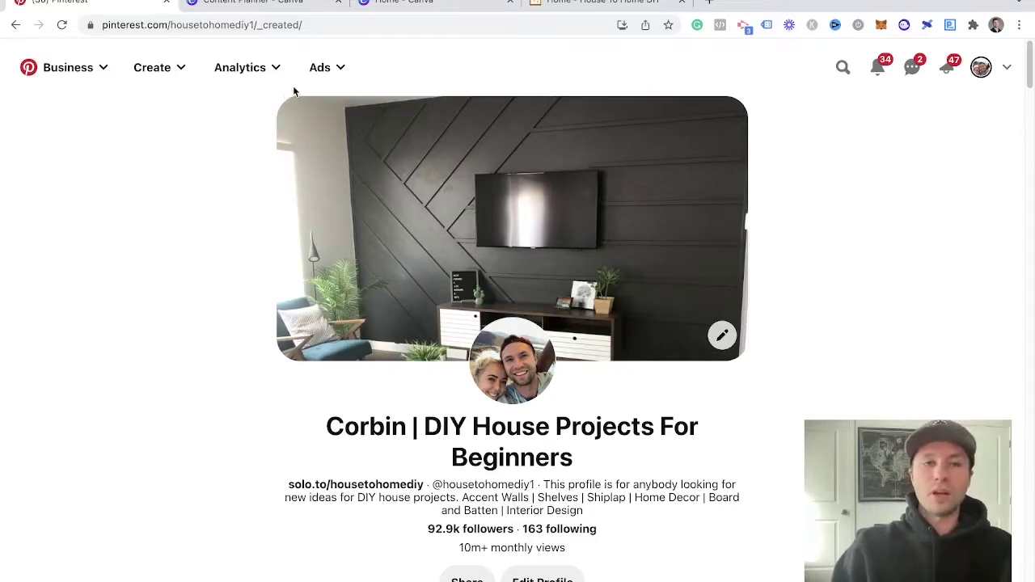
Step: Return to Canva's Content Planner and look over the October 2021 pin schedule again
left_click(261, 6)
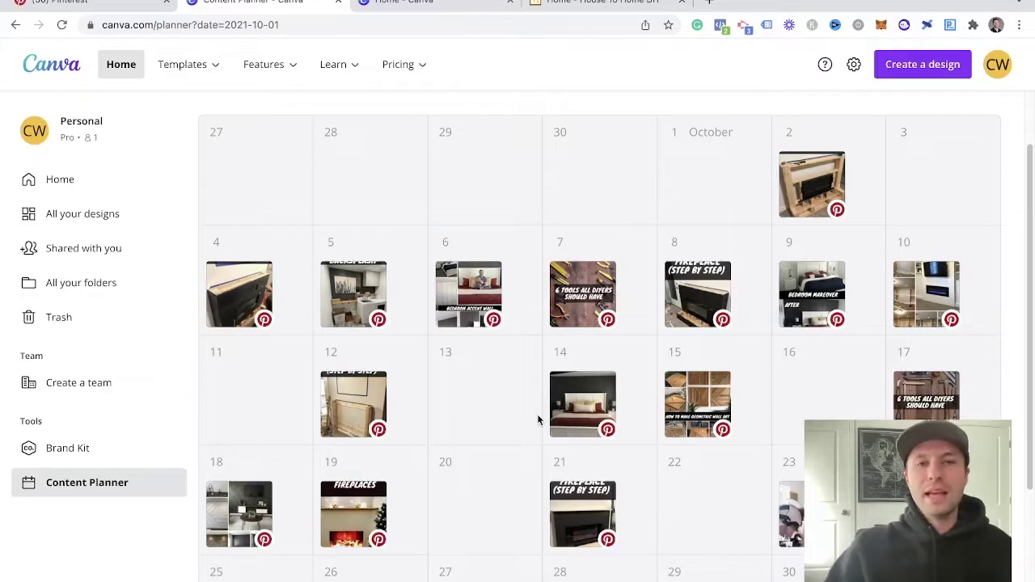
scroll(457, 344, "up", 2)
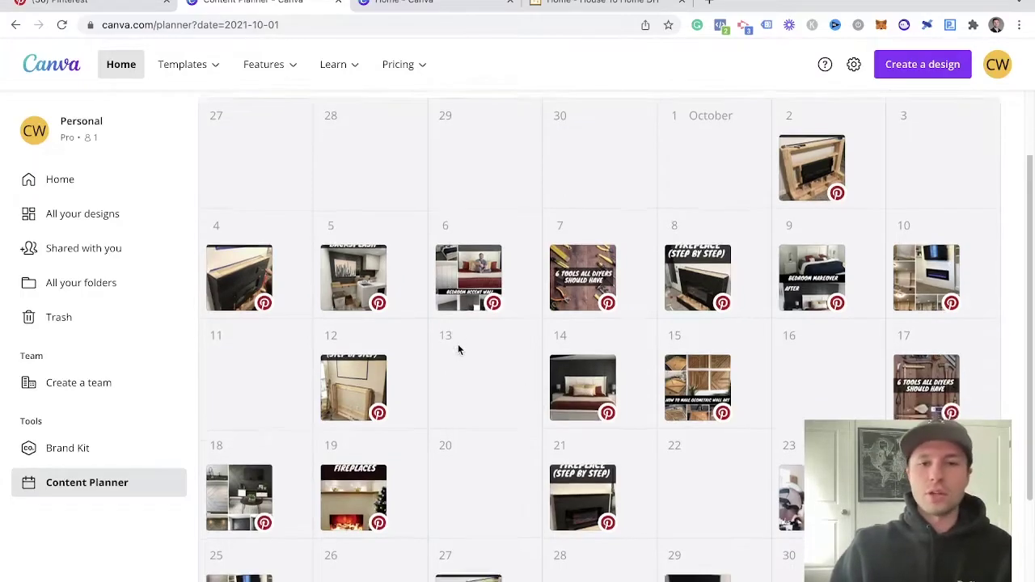
mouse_move(459, 349)
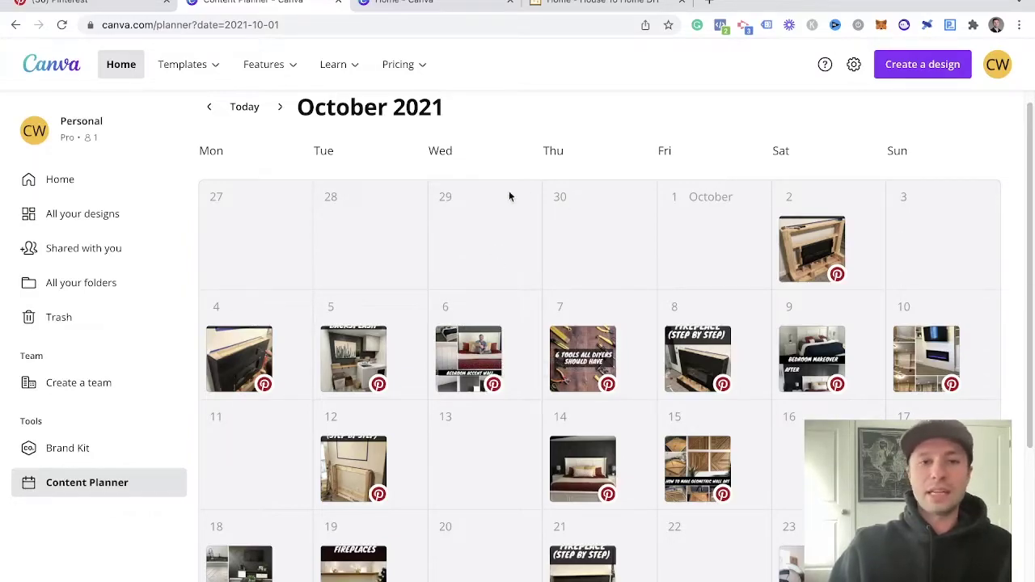
scroll(422, 208, "down", 3)
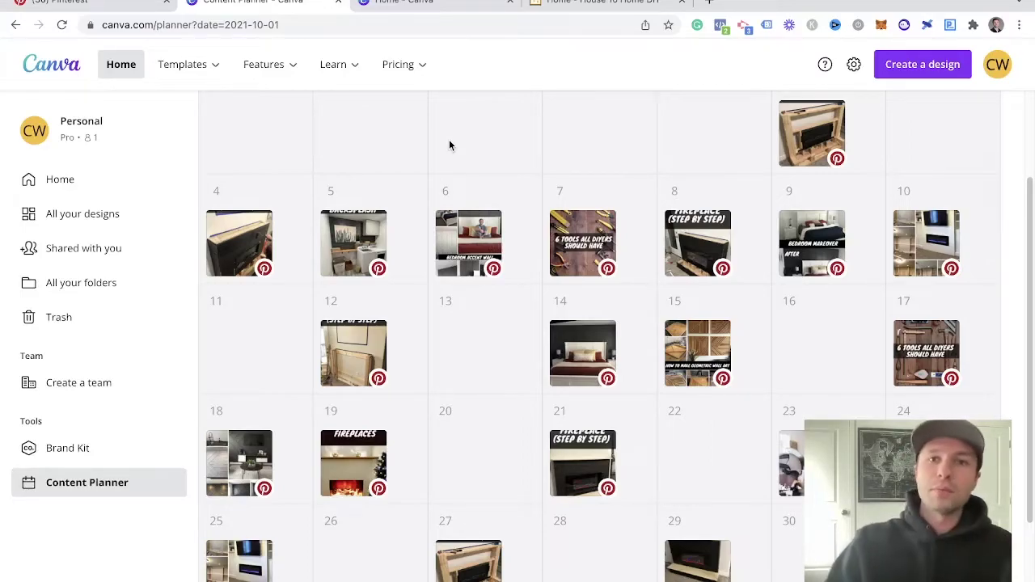
Step: From the Canva home page, search the design types for "pin" and create a Pinterest Pin (1000 × 1500) design
left_click(391, 5)
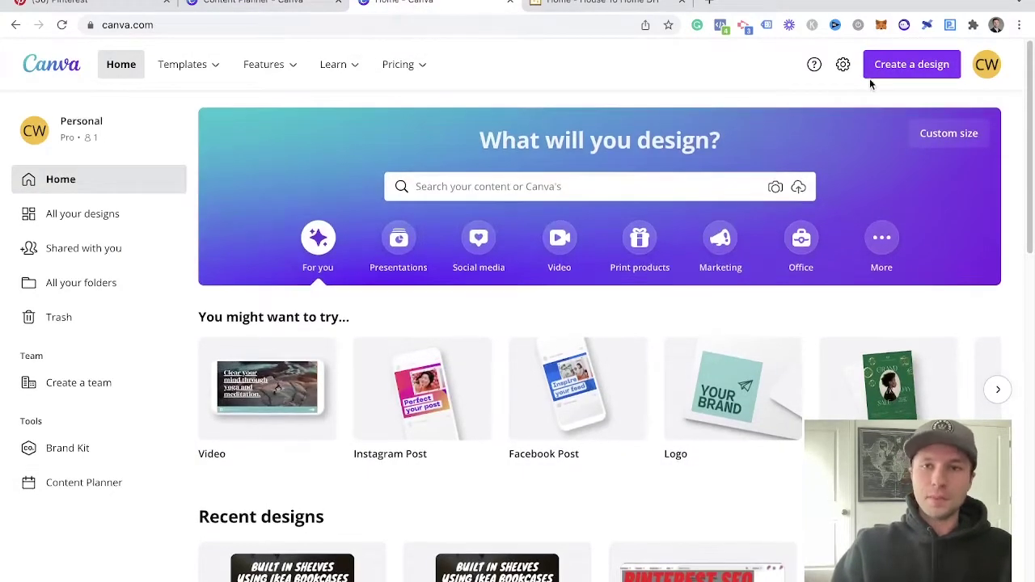
left_click(911, 64)
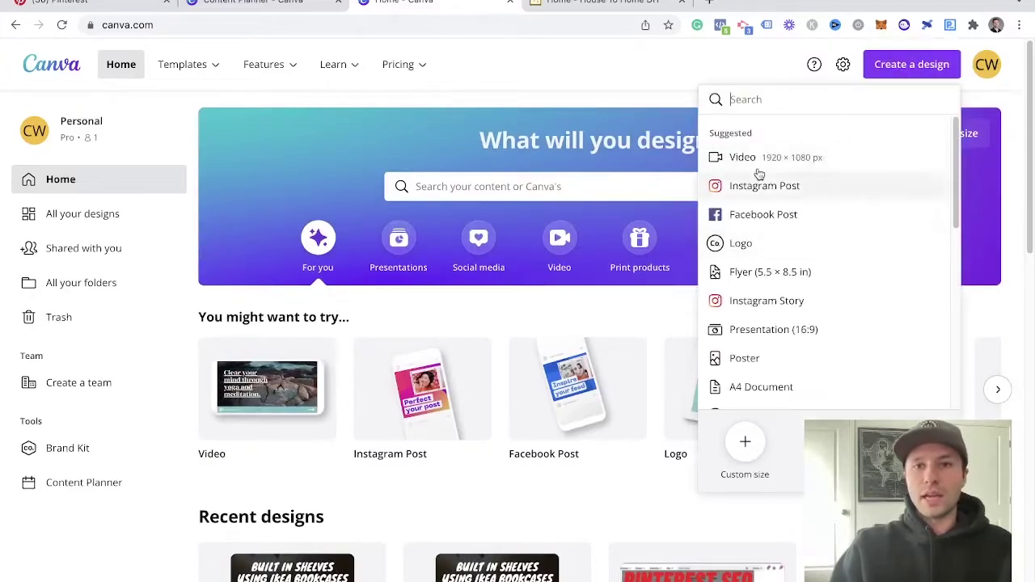
type("pin")
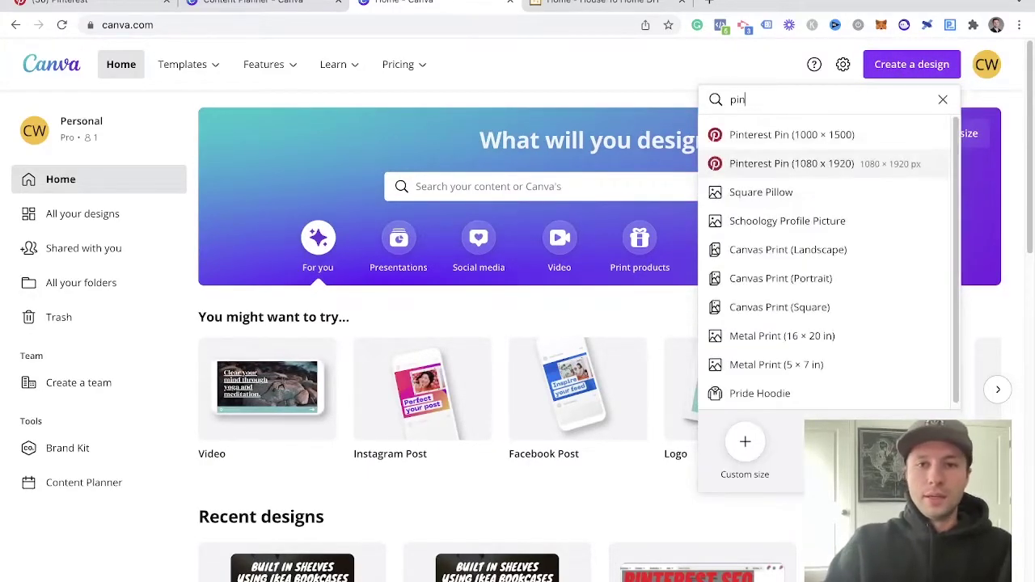
left_click(751, 137)
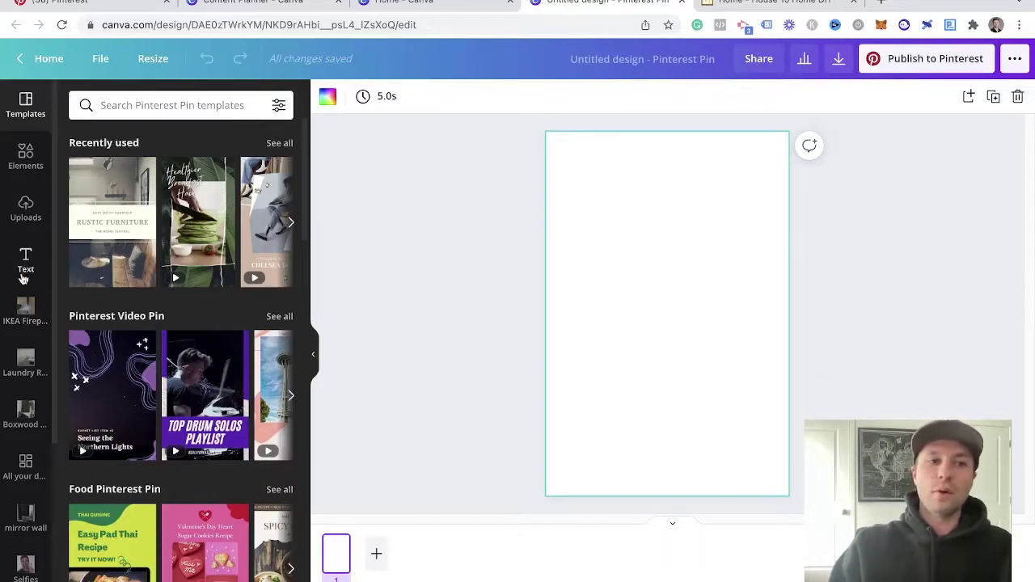
Step: Look through the project photo folders in the editor and view the form for creating a new folder, without creating one
scroll(25, 311, "down", 1)
scroll(25, 306, "down", 1)
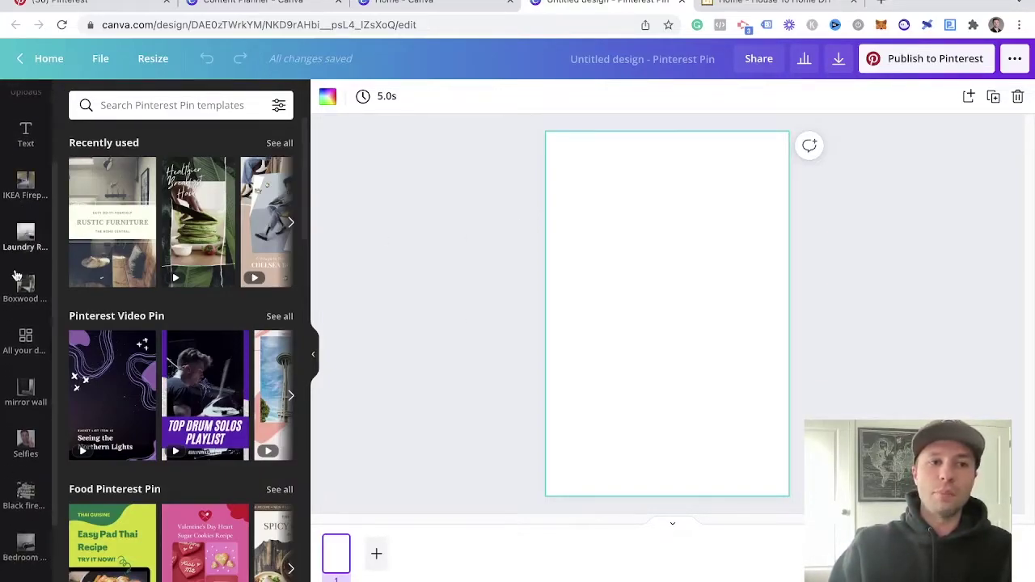
scroll(21, 290, "up", 2)
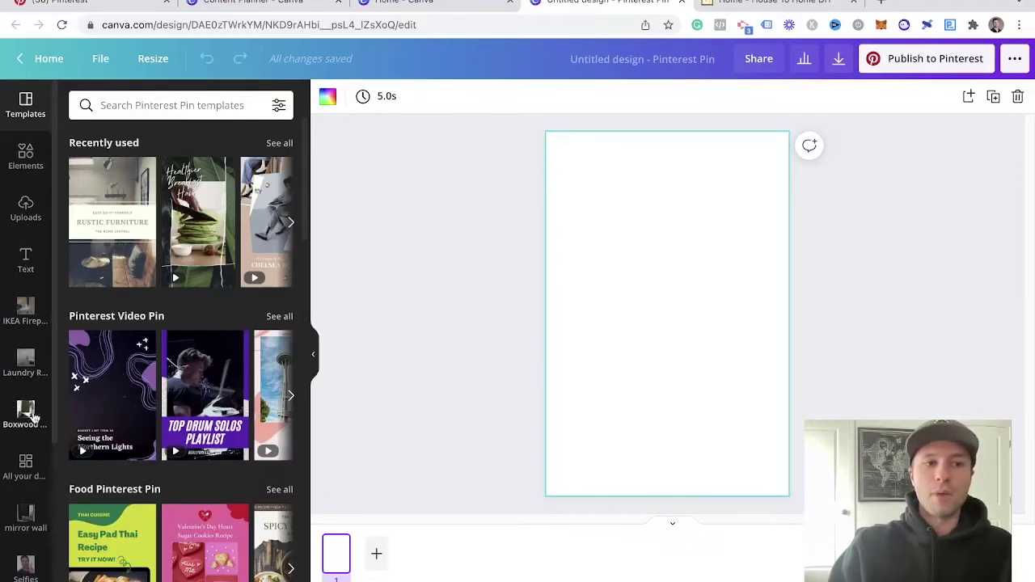
scroll(24, 424, "down", 3)
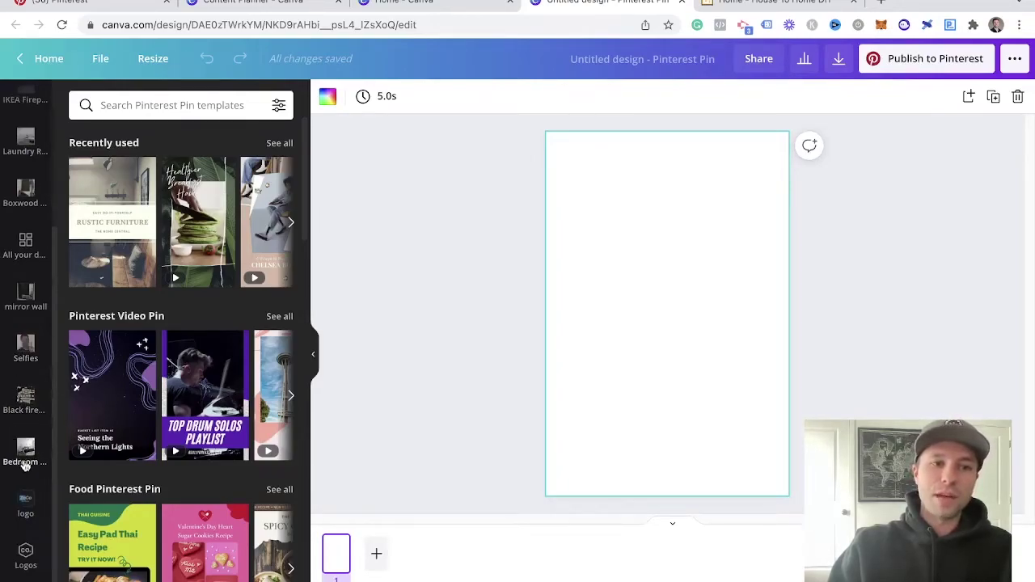
scroll(25, 416, "up", 3)
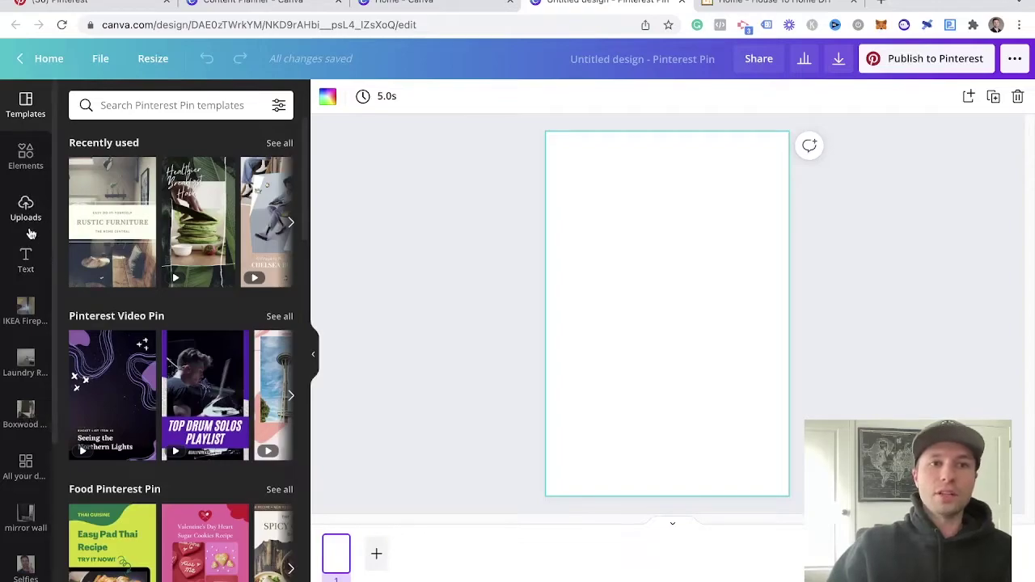
scroll(28, 308, "down", 4)
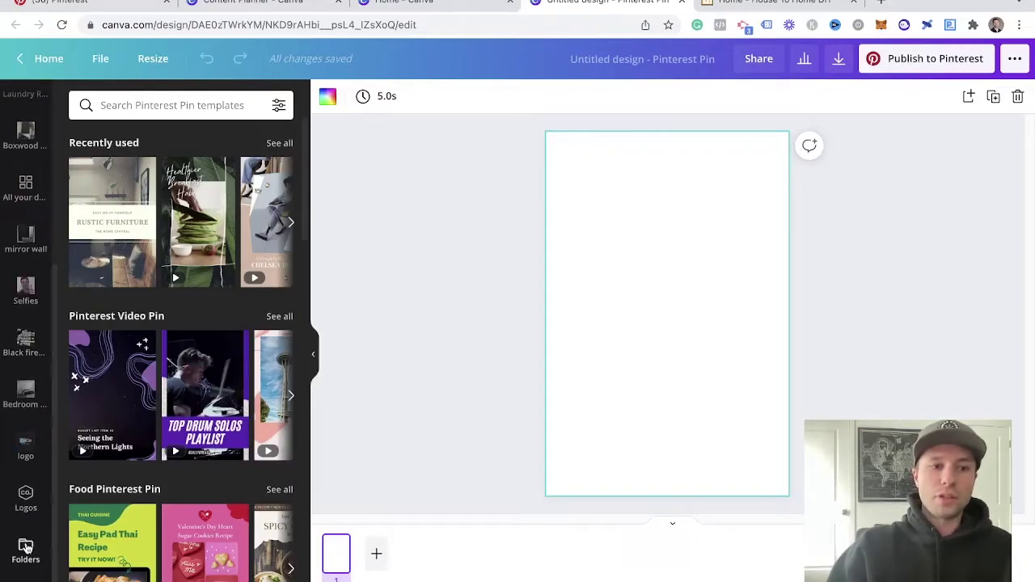
left_click(25, 548)
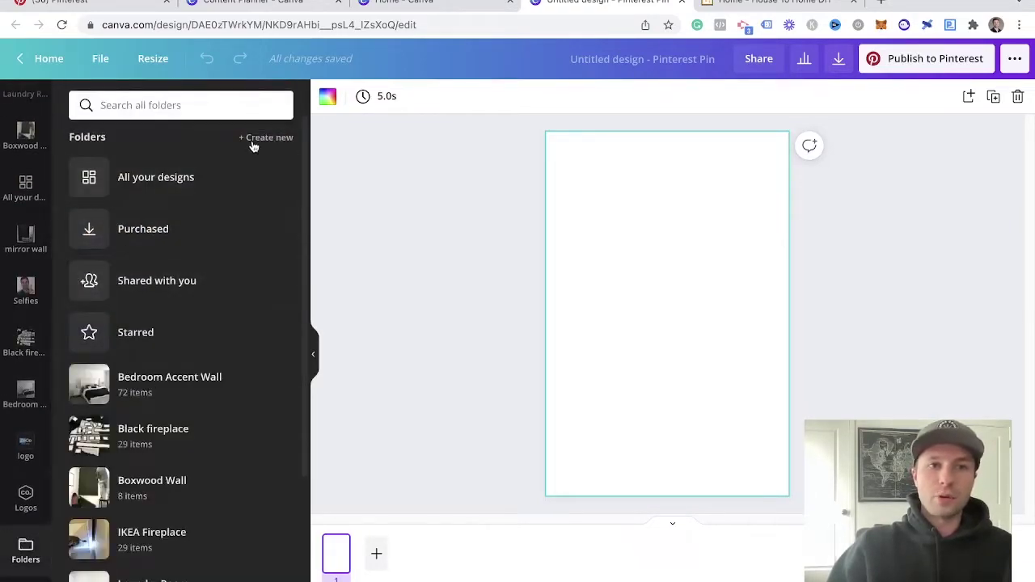
left_click(267, 145)
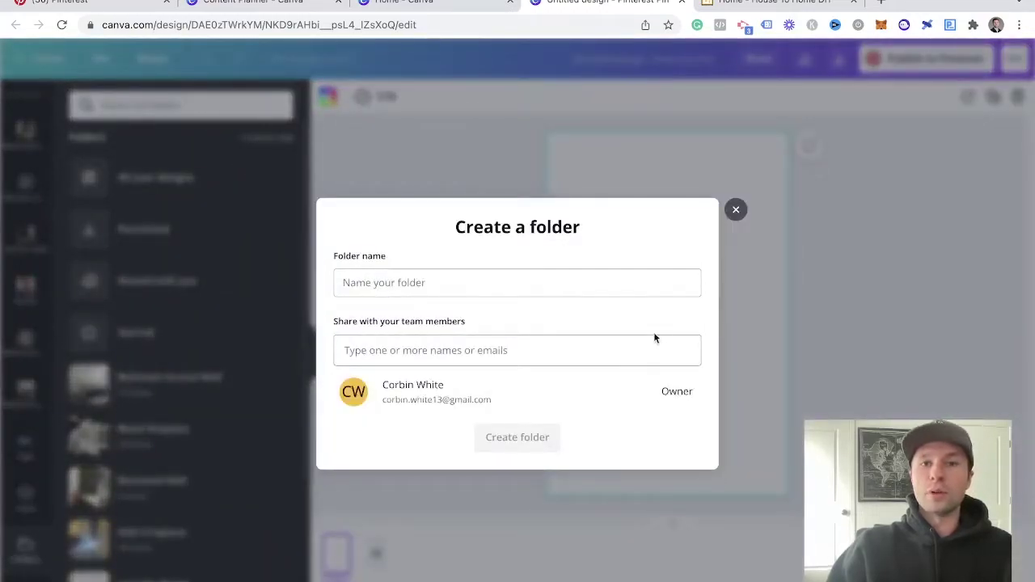
left_click(736, 211)
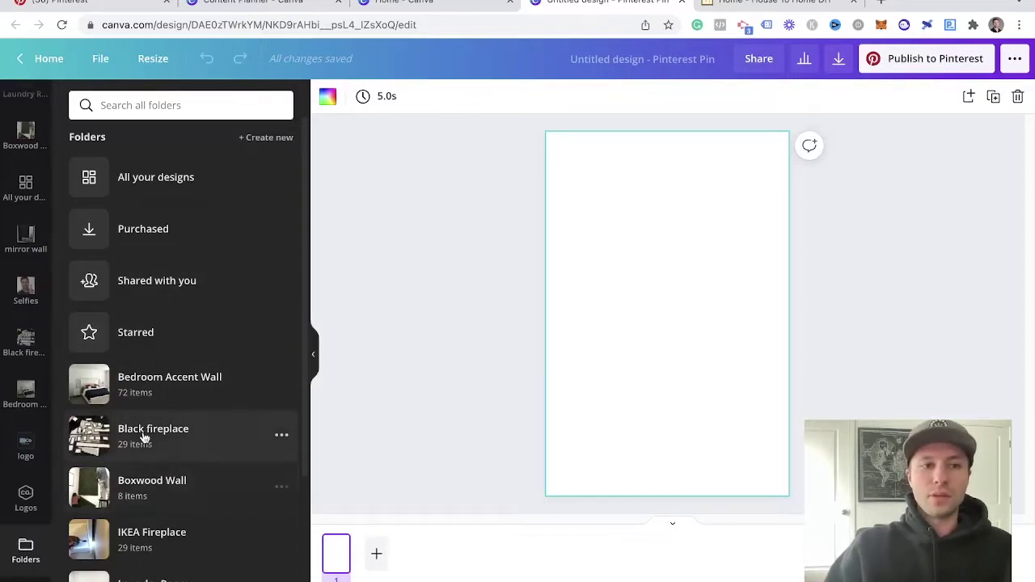
Step: Open the IKEA Fireplace photo folder
scroll(30, 220, "up", 3)
scroll(24, 250, "up", 1)
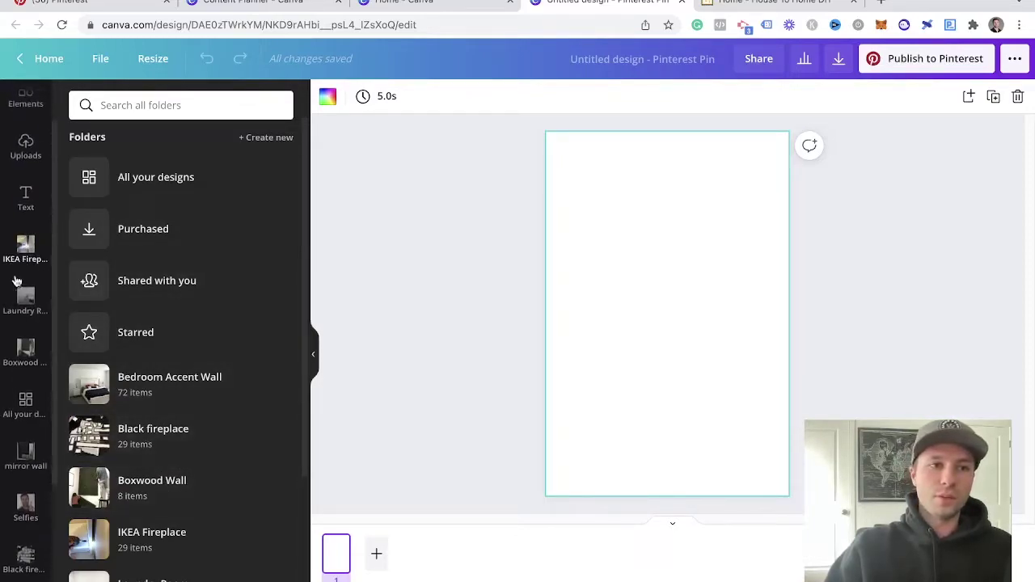
left_click(20, 255)
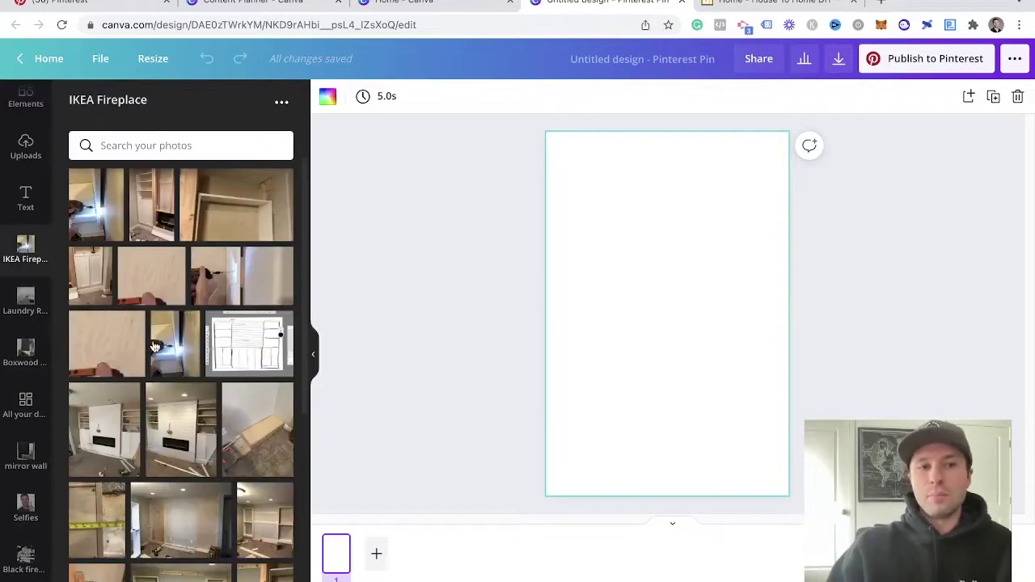
Step: Add the photo of the half-built fireplace wall with white side cabinets to the blank pin and enlarge it to cover the whole page
scroll(198, 323, "down", 5)
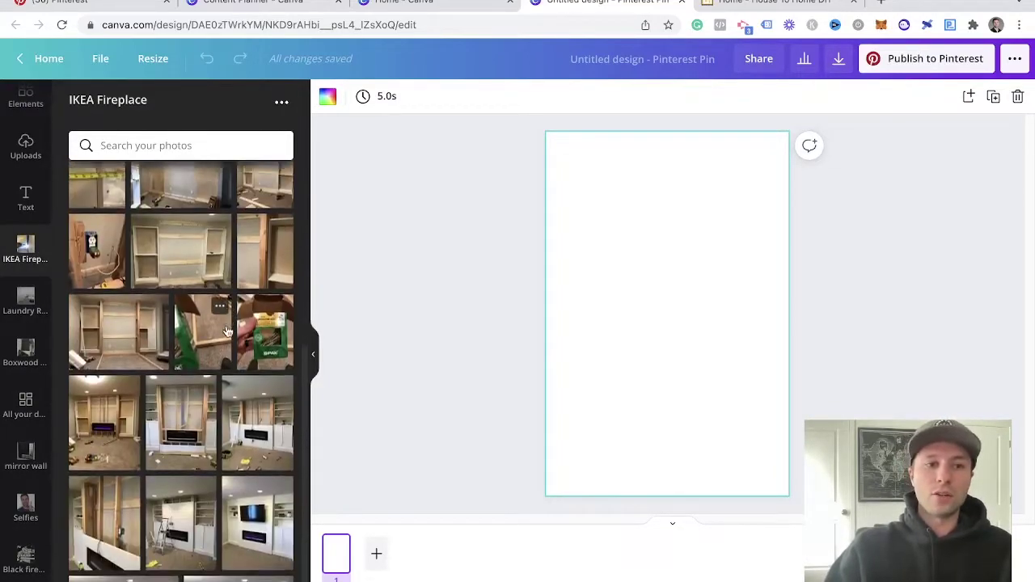
scroll(93, 444, "up", 2)
scroll(105, 461, "down", 2)
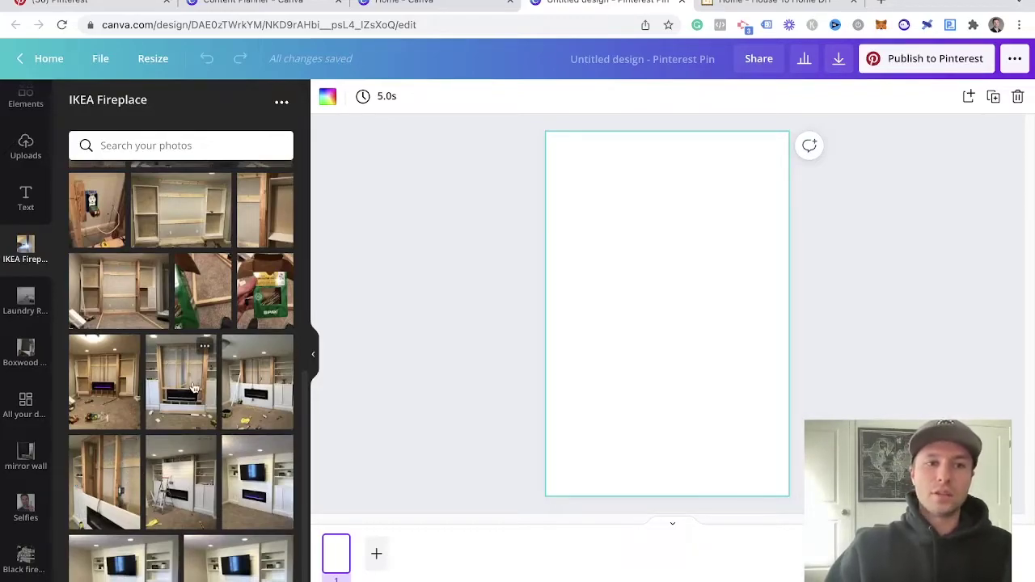
left_click(252, 394)
left_click_drag(630, 298, 598, 234)
left_click_drag(733, 374, 783, 512)
left_click_drag(679, 487, 679, 495)
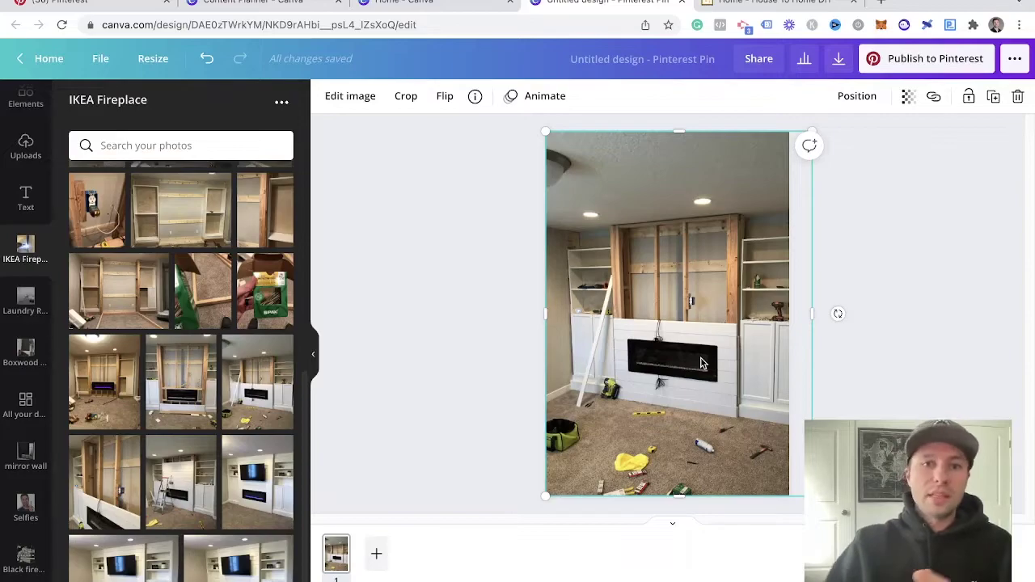
Step: Add a square shape and stretch it into a band about 1,050 × 379 across the top of the fireplace photo
scroll(27, 143, "up", 2)
left_click(26, 155)
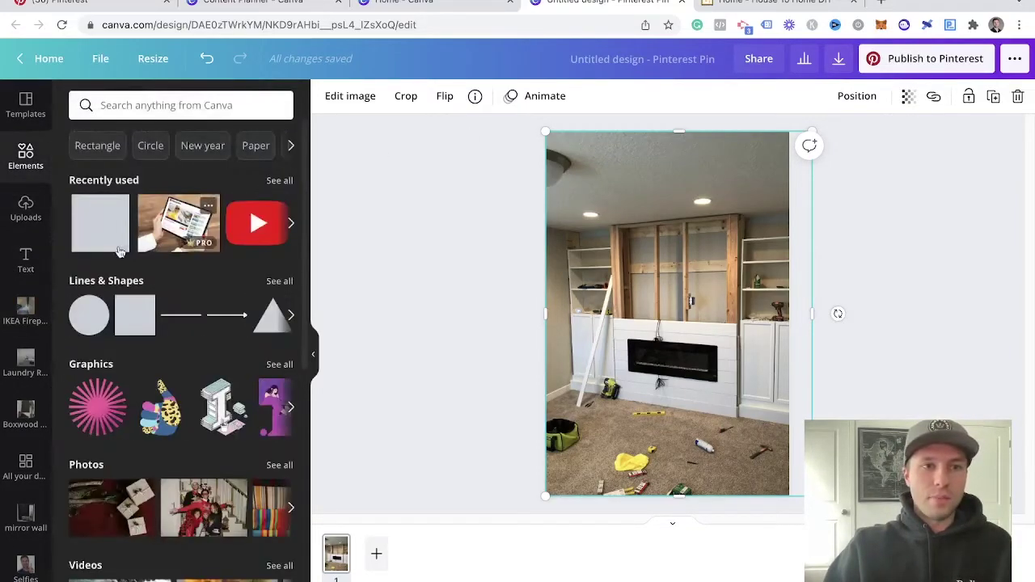
left_click(95, 234)
left_click_drag(655, 270, 591, 155)
left_click_drag(598, 254, 598, 214)
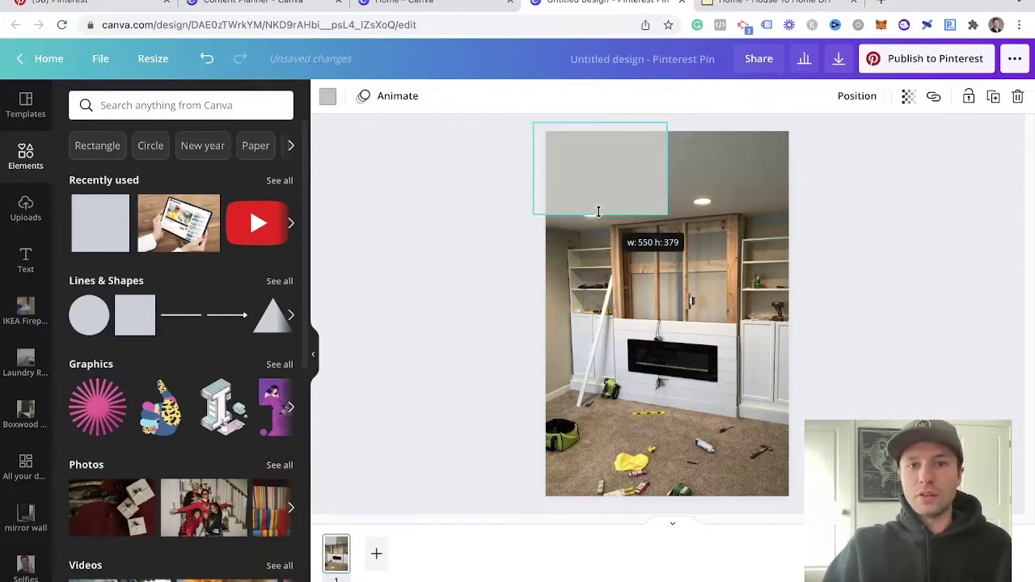
left_click_drag(662, 166, 785, 171)
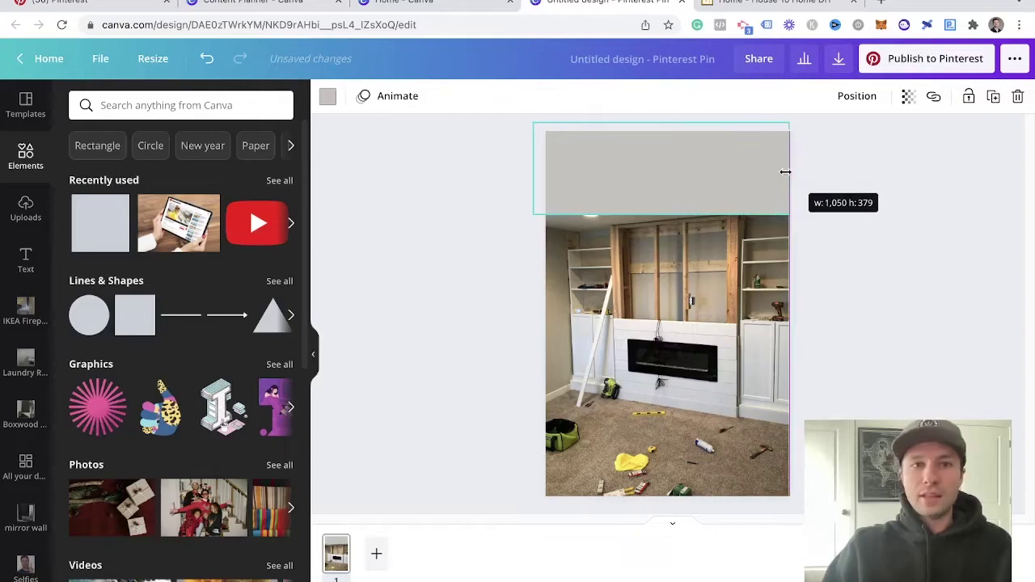
Step: Color the band with the near-black brown from the photo colors and set its transparency to 76
left_click(908, 96)
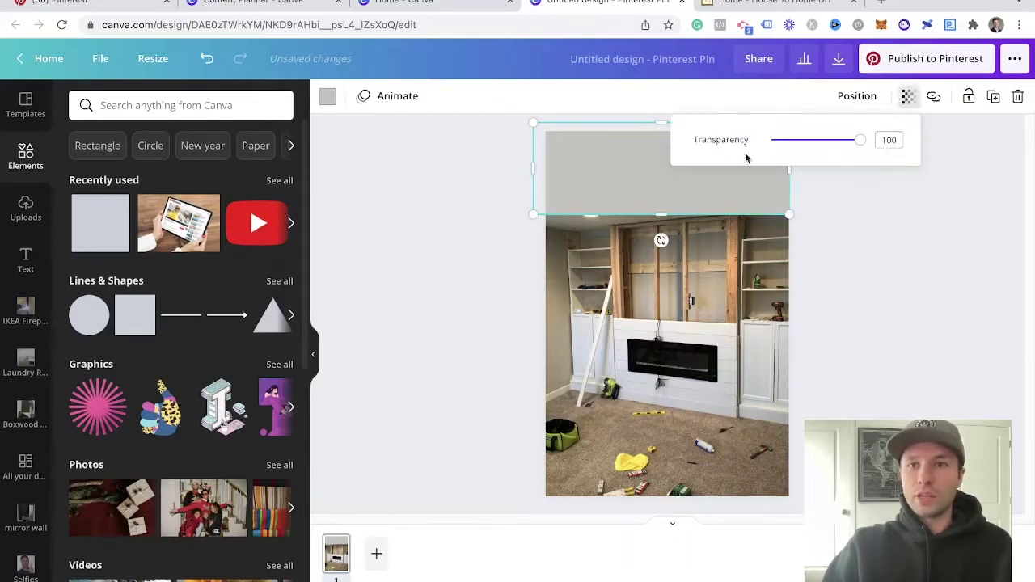
left_click(327, 97)
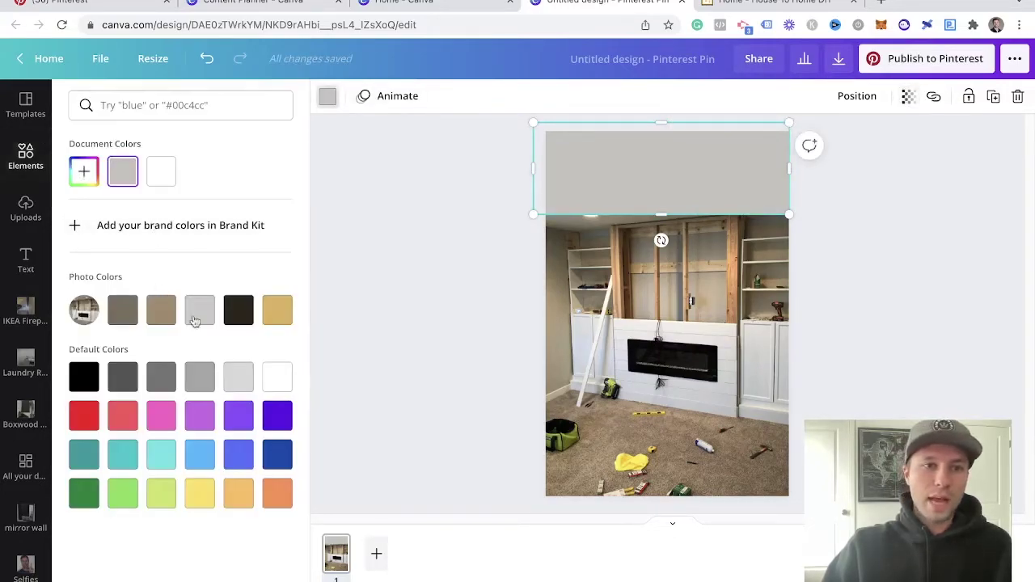
left_click(238, 309)
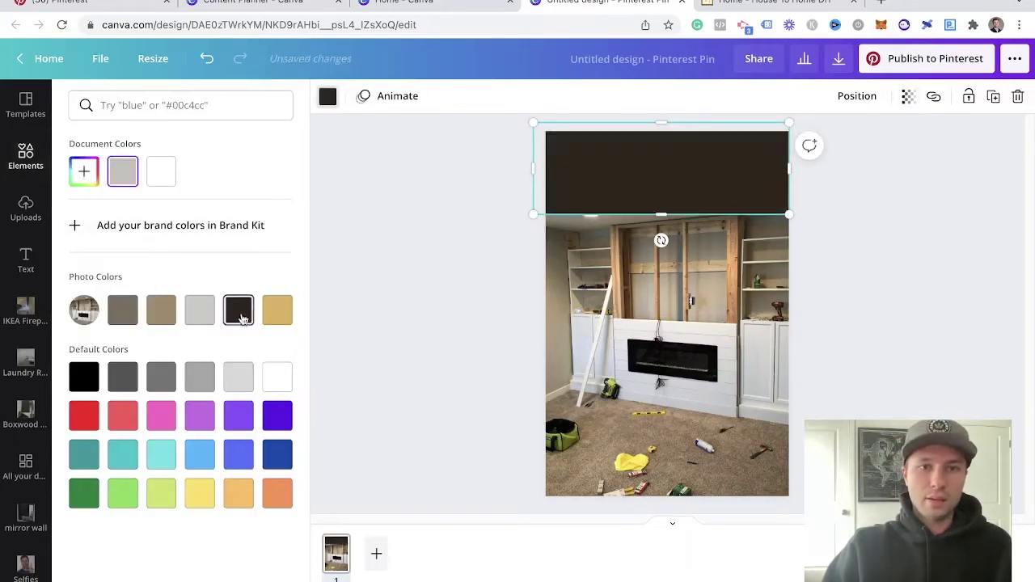
left_click(904, 100)
left_click_drag(862, 142, 839, 142)
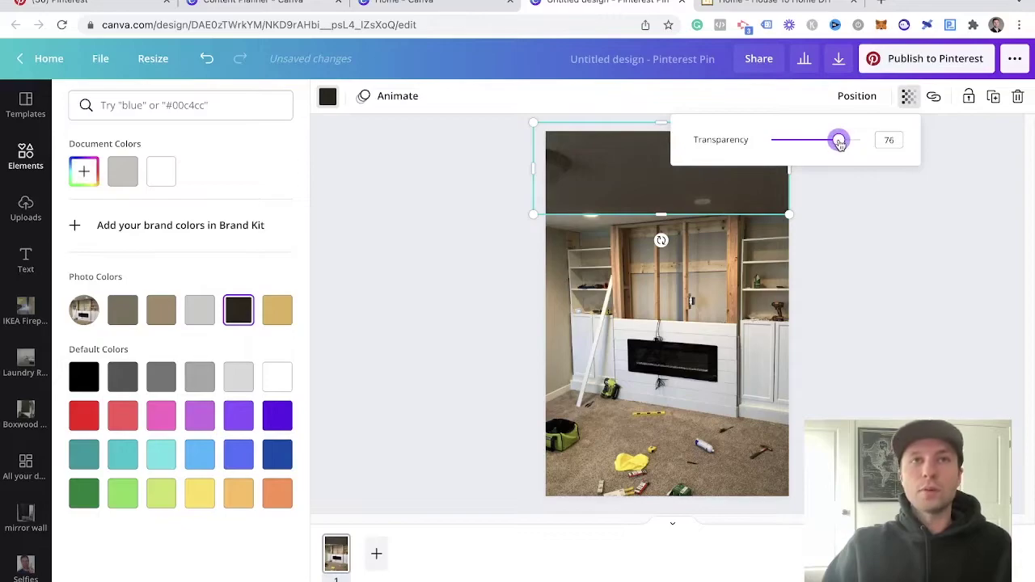
left_click(886, 261)
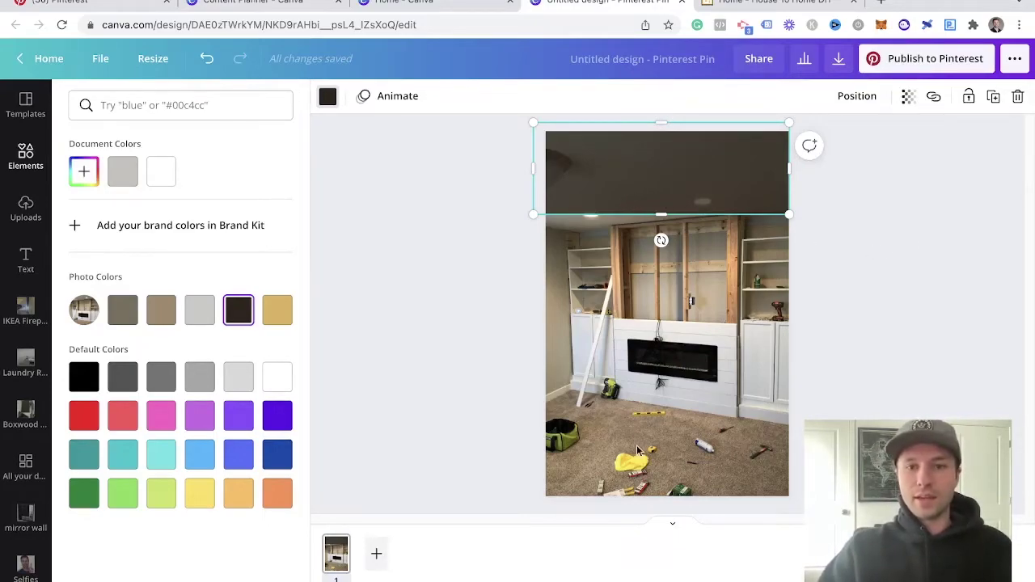
Step: Place matching dark translucent bands across the top and bottom of the pin, trimming both to a slimmer height
left_click_drag(658, 206, 673, 372)
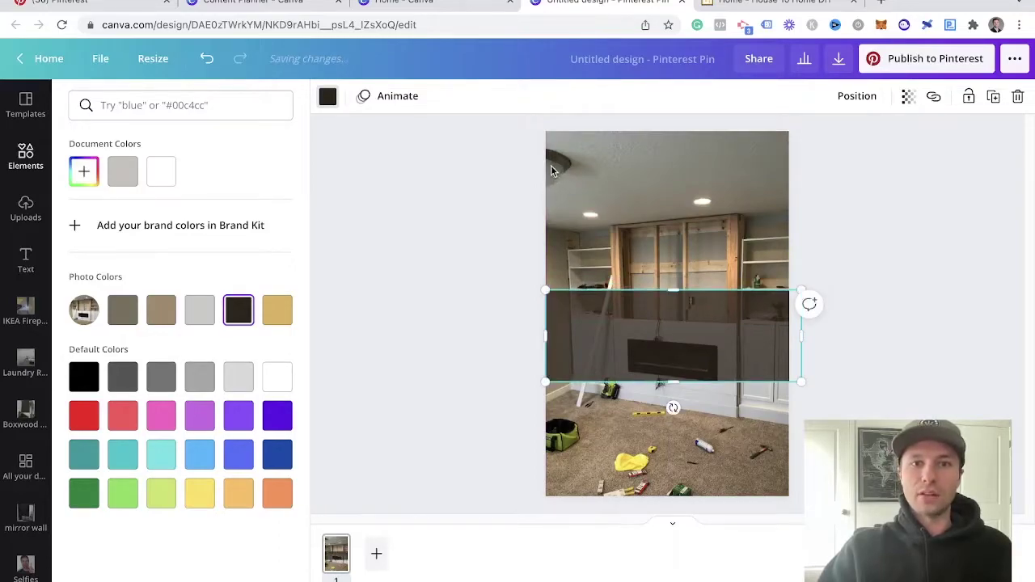
left_click_drag(640, 330, 671, 460)
left_click_drag(656, 410, 659, 427)
left_click(664, 215)
left_click_drag(661, 226, 658, 202)
left_click(654, 434)
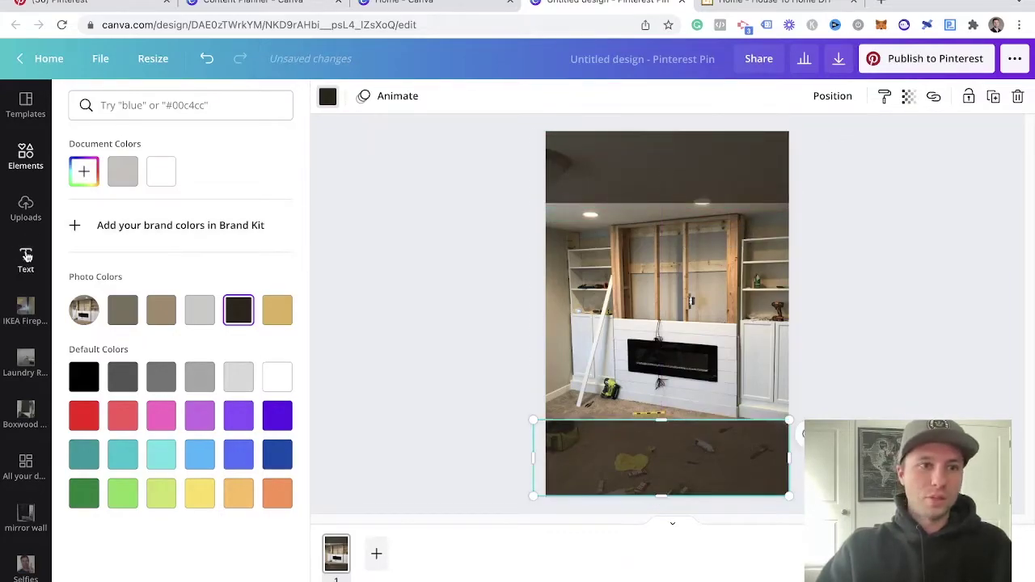
Step: Add the Spirit Night font combination and make it a white "DIY BUILT-IN FIREPLACE" heading in the top band
left_click(25, 259)
left_click(124, 356)
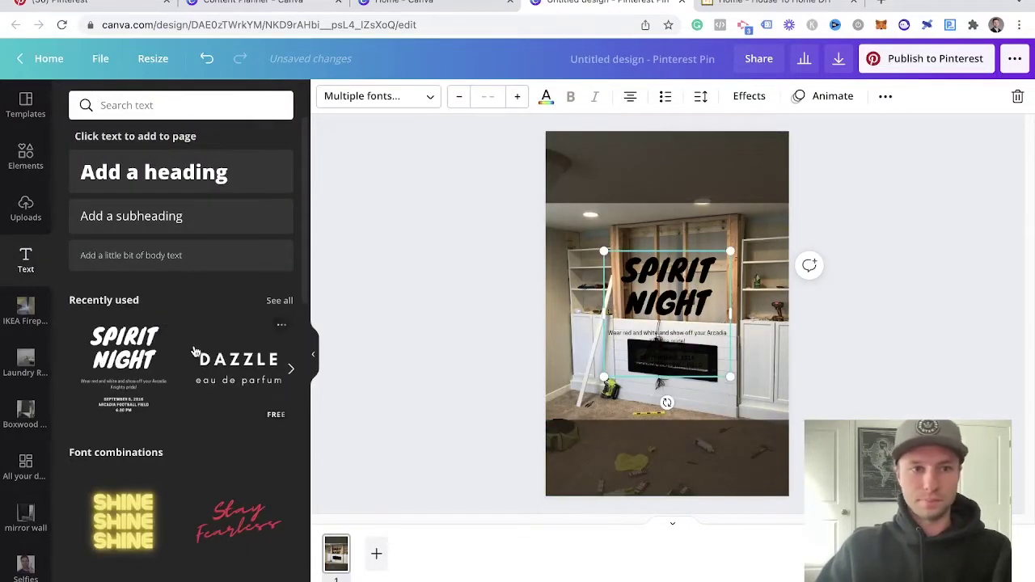
left_click_drag(141, 355, 649, 194)
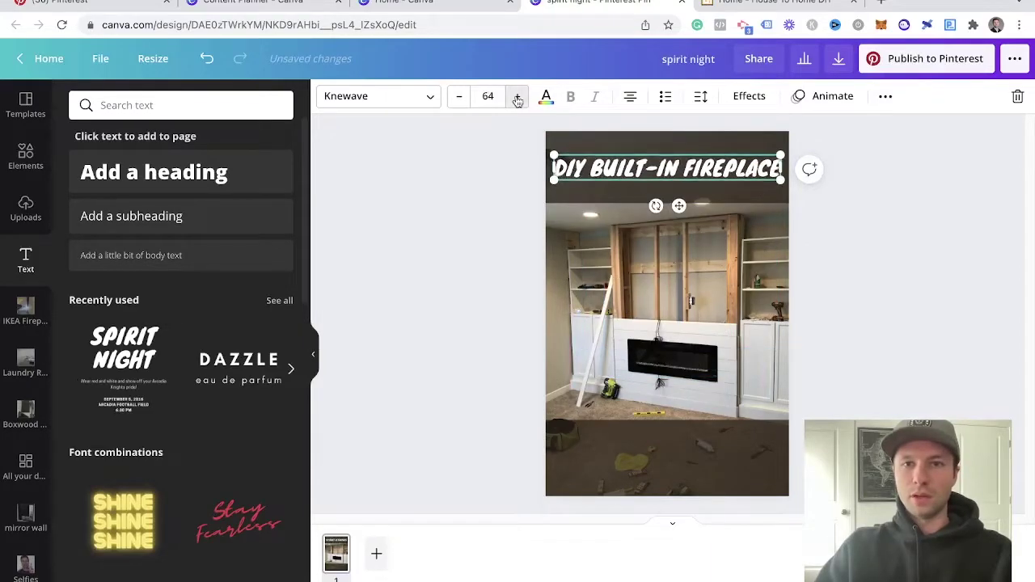
Step: Enlarge the "DIY BUILT-IN FIREPLACE" heading to font size 83 so that it fills the top band on two lines
left_click(518, 96)
left_click(517, 96)
left_click(518, 96)
left_click(517, 97)
left_click(517, 96)
left_click(517, 97)
left_click(517, 96)
left_click(517, 96)
left_click(518, 97)
left_click(902, 253)
Step: Duplicate the heading and place the copy in the dark band at the bottom of the pin
left_click(669, 189)
key("super+d")
left_click_drag(669, 189, 655, 460)
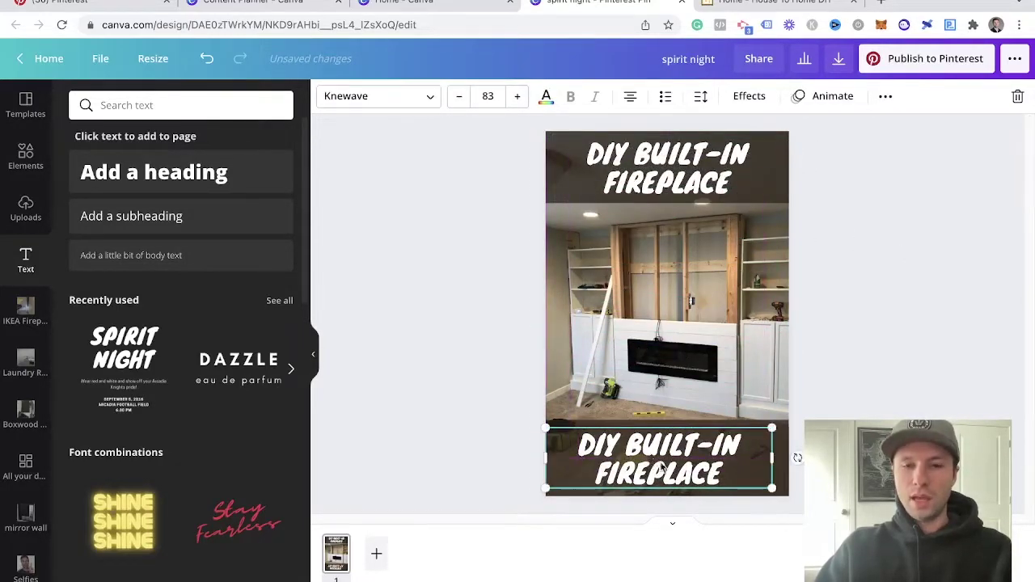
Step: Replace the copied heading with "LEARN HOW TO BUILD A DIY ELECTRIC FIREPLACE STEP BY STEP" and shrink it to font size 62.7
double_click(708, 462)
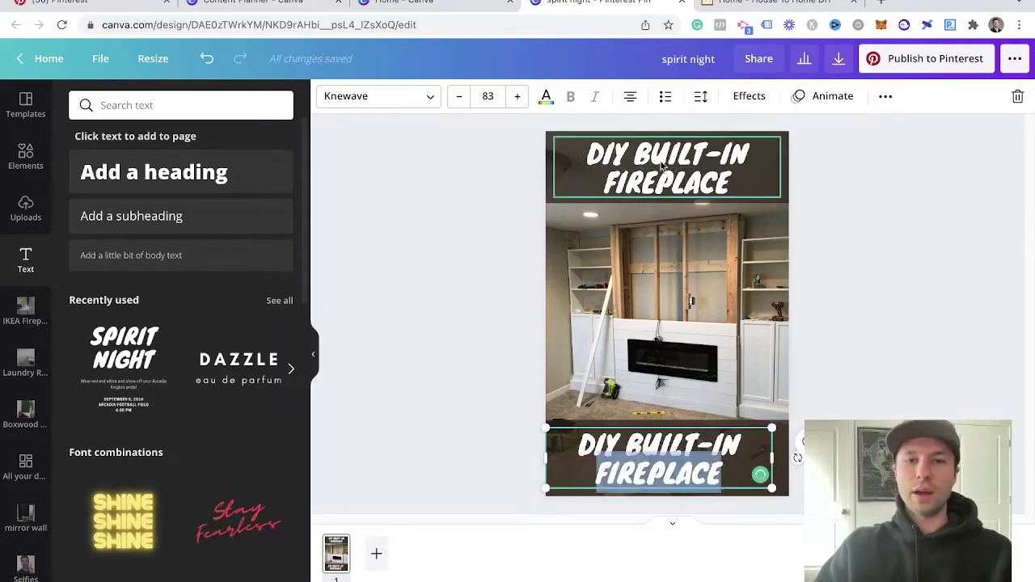
left_click_drag(725, 479, 590, 443)
key("BackSpace")
type("STE")
key("BackSpace")
key("BackSpace")
key("BackSpace")
type("LA")
key("BackSpace")
type("EARN HOW TO BUILD A")
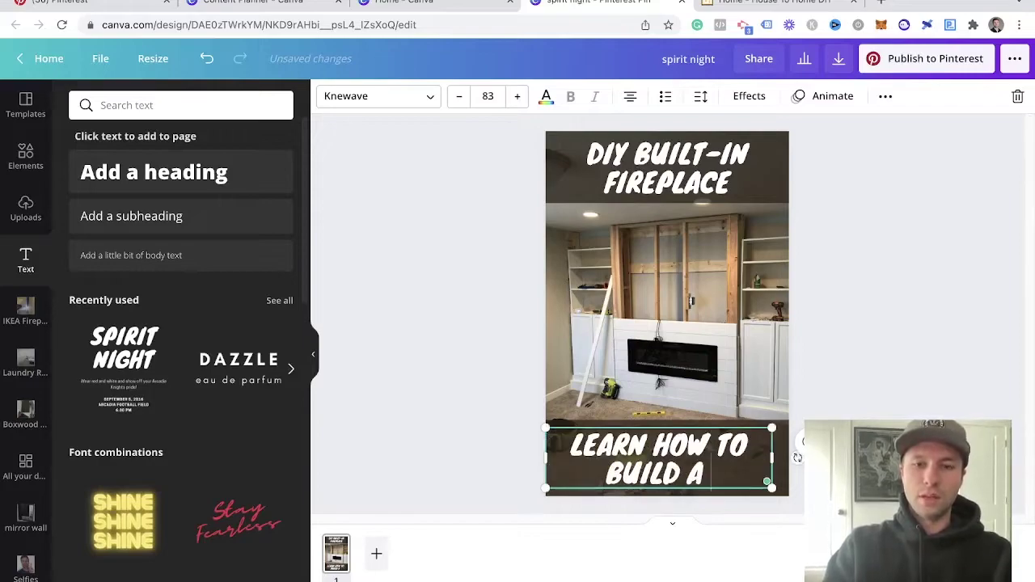
type(" DIY ELECTRIC")
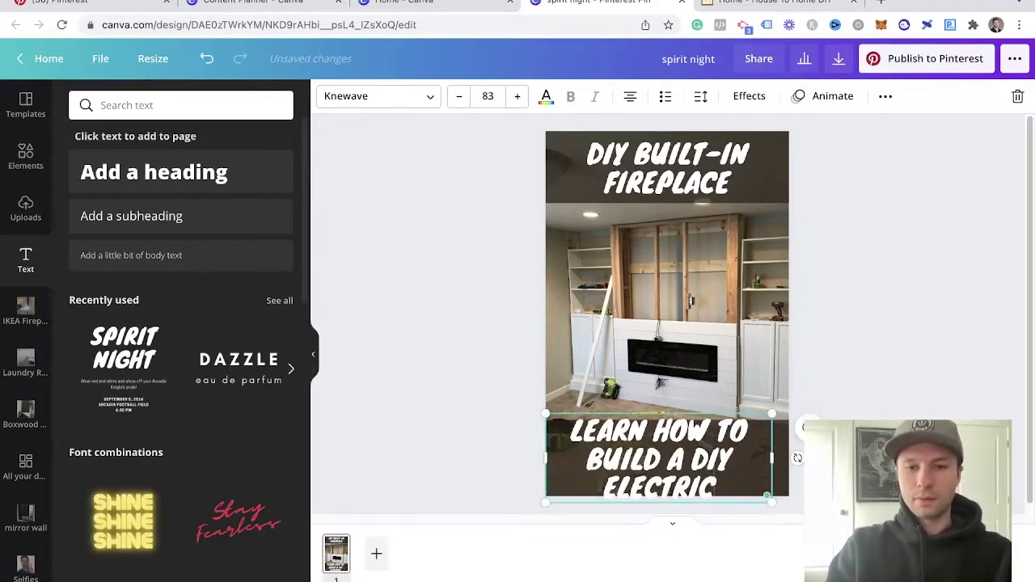
type(" FIREPLACE STEP BY STEP")
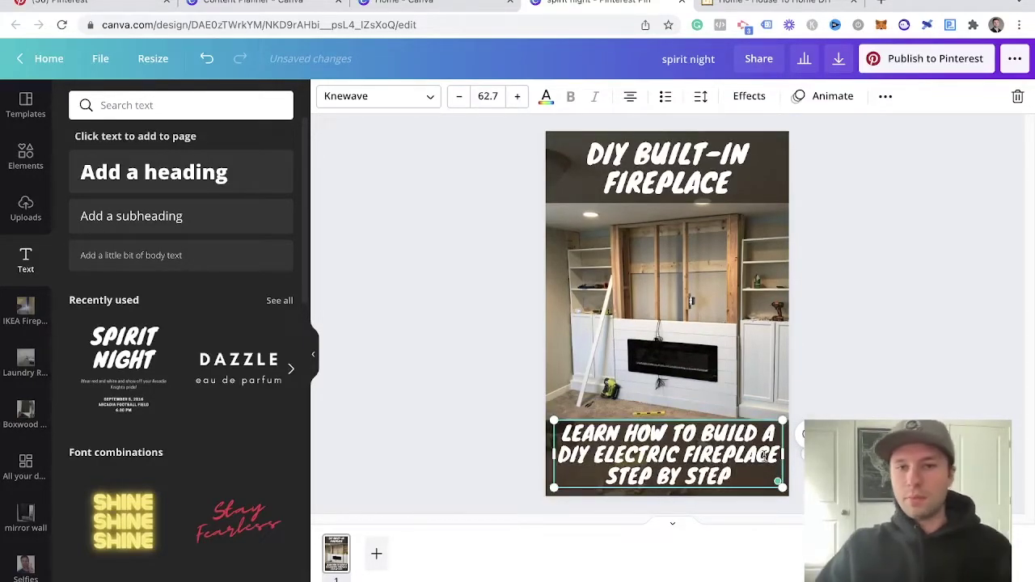
left_click(928, 345)
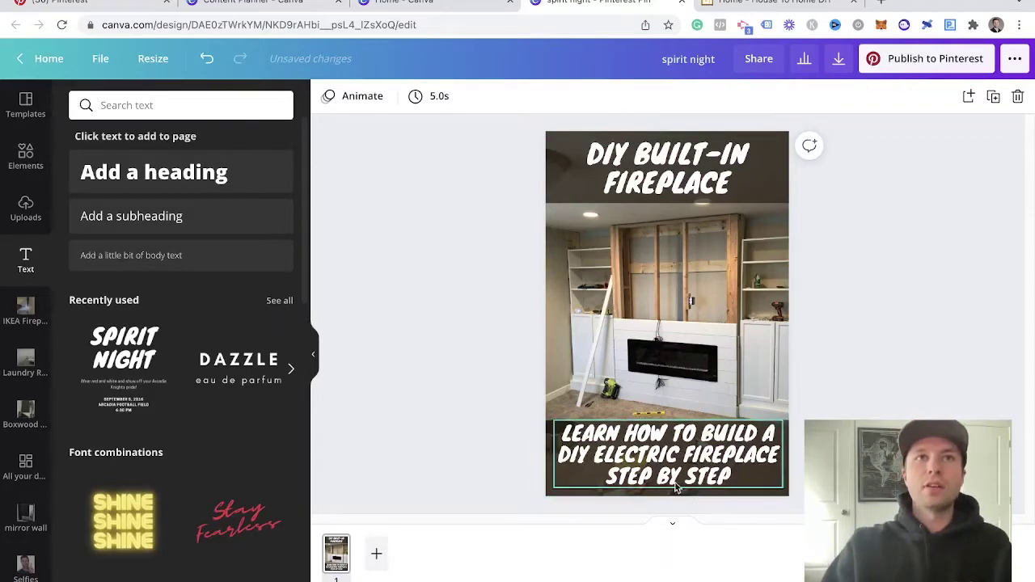
Step: Scale the lower text down to font size 59.9 and position it within the bottom band
left_click(629, 461)
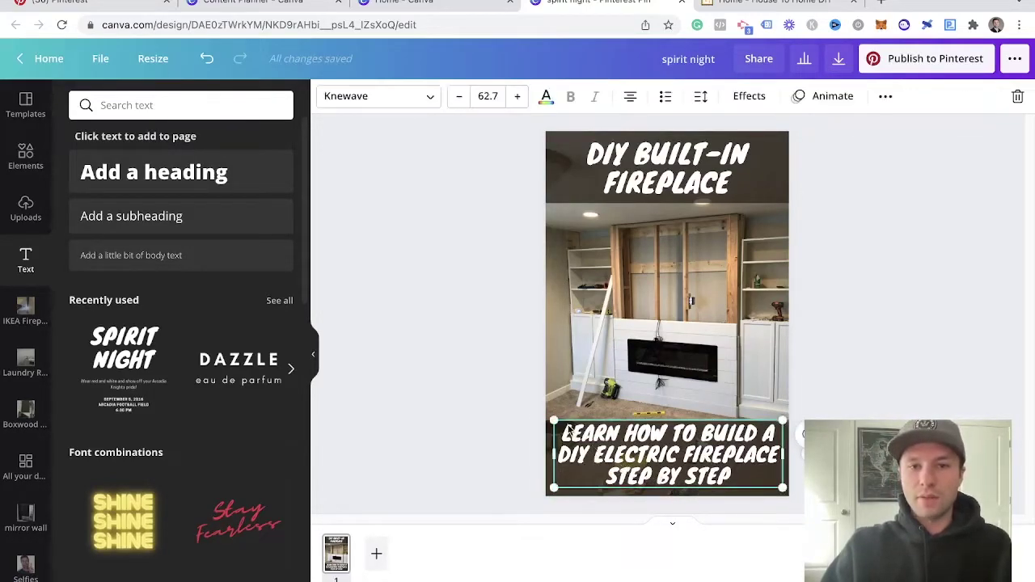
left_click_drag(550, 419, 581, 435)
left_click_drag(571, 435, 552, 429)
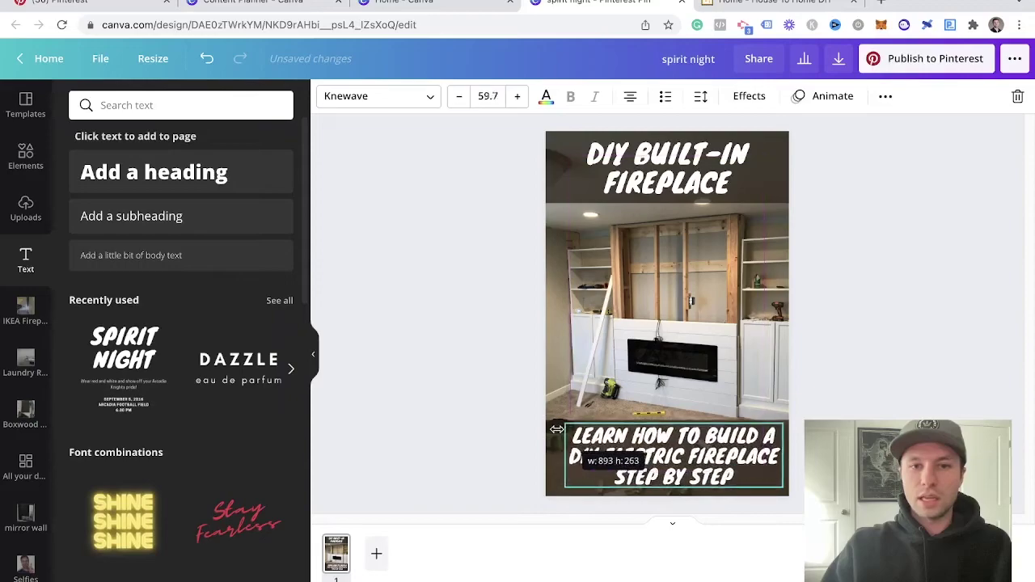
left_click_drag(667, 448, 673, 447)
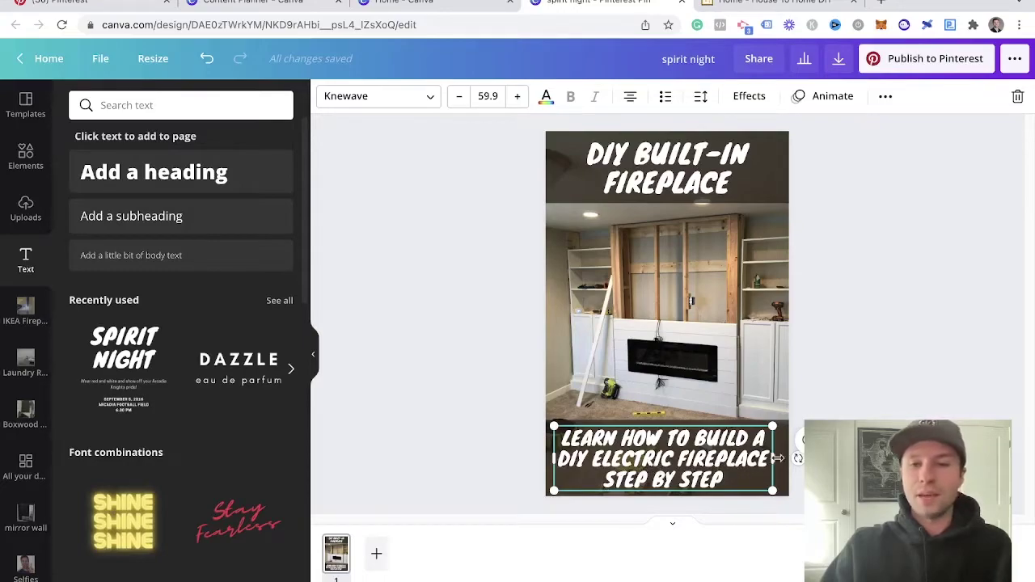
left_click(880, 367)
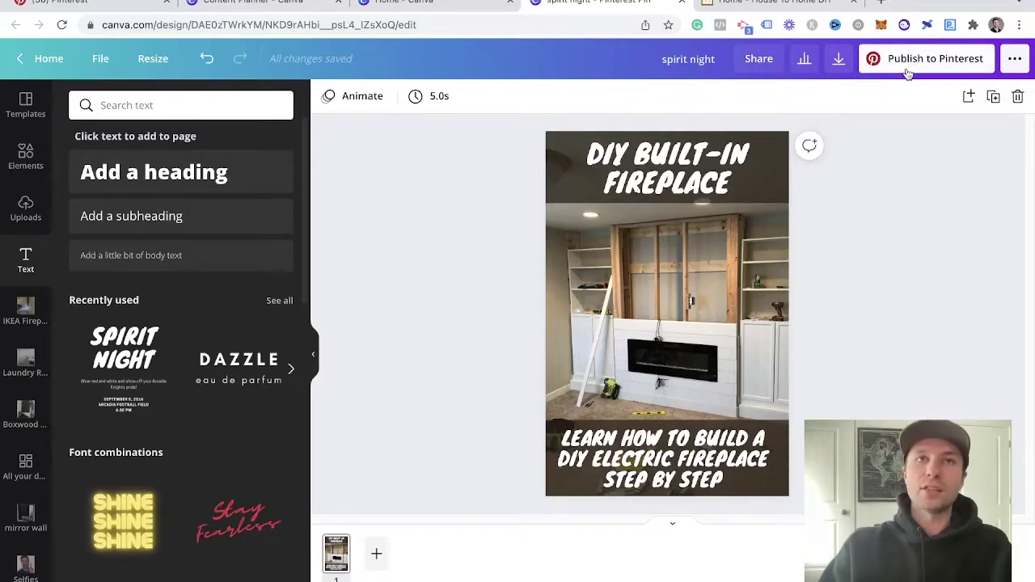
Step: Look through the publishing options, including the Slack connection and the Pinterest form, without publishing the design
left_click(1015, 58)
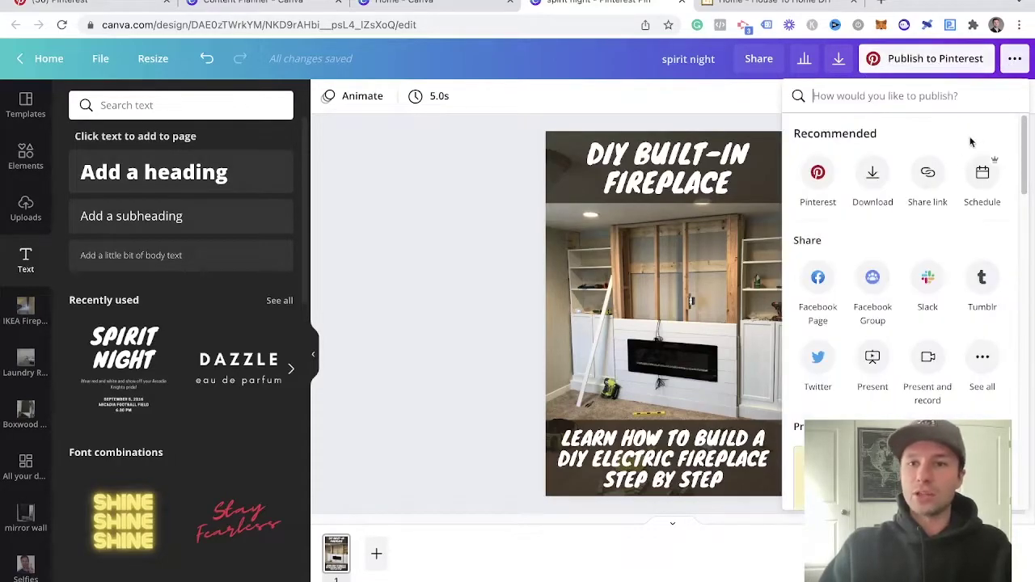
left_click(928, 278)
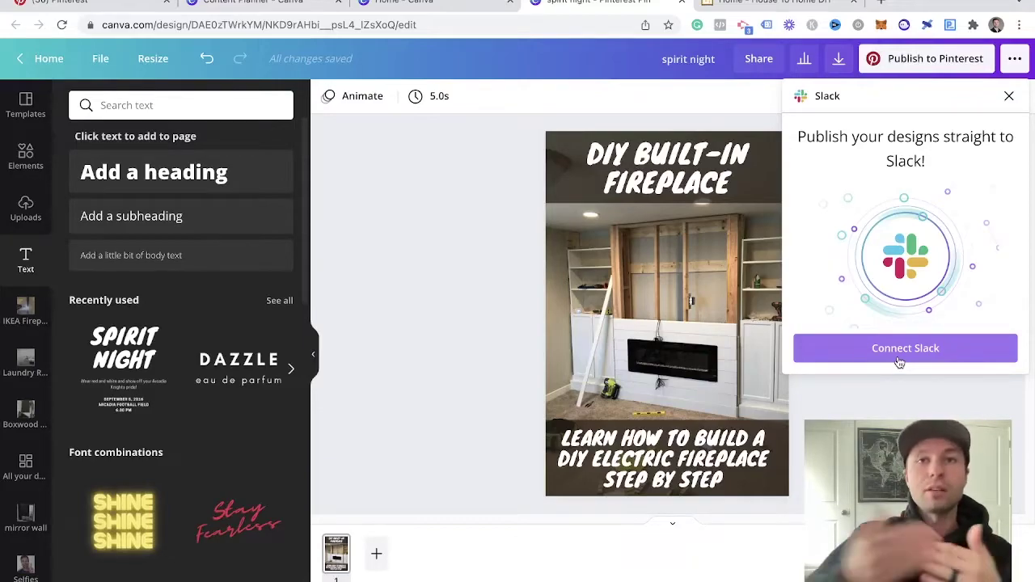
left_click(755, 116)
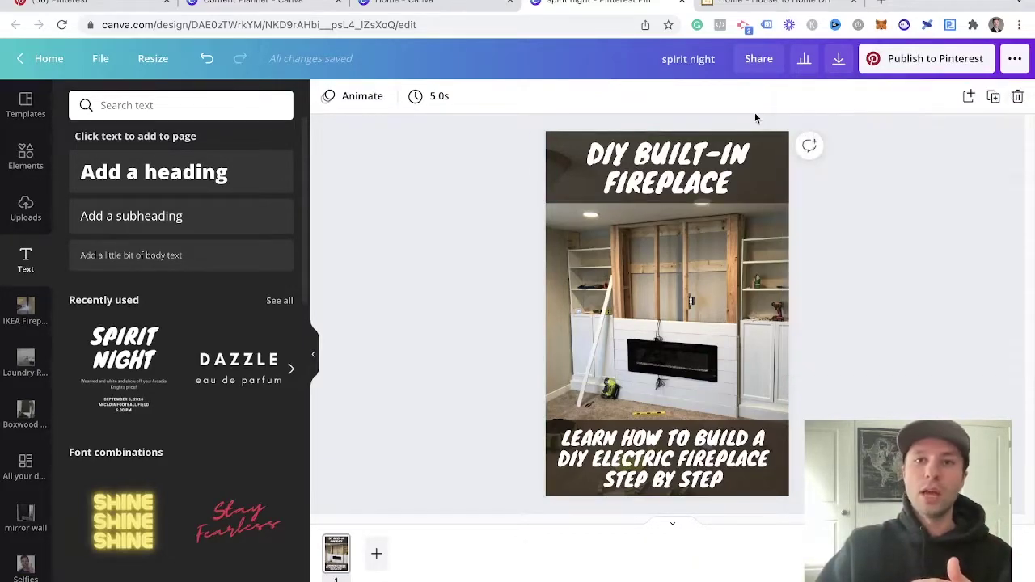
left_click(916, 65)
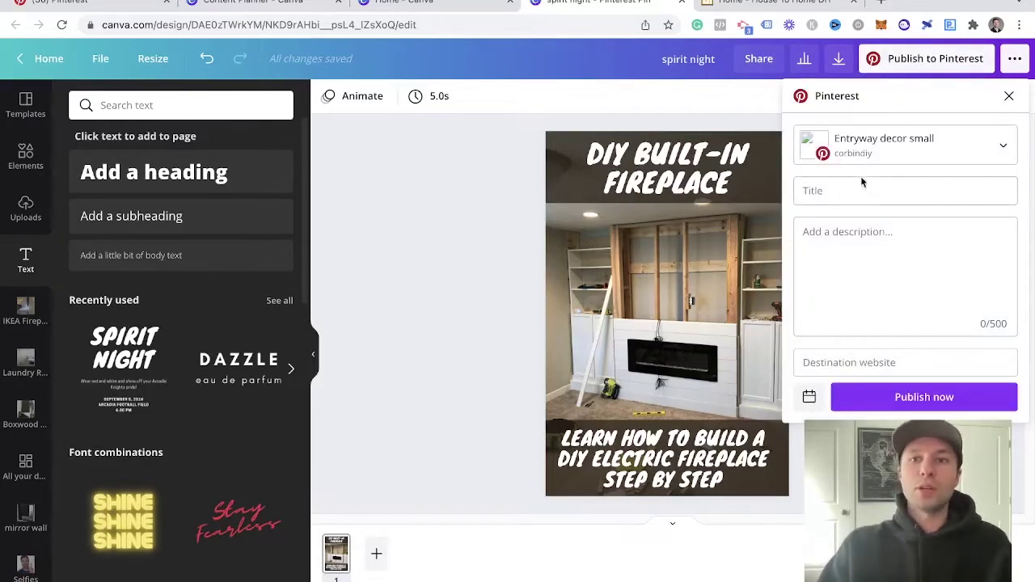
left_click(735, 118)
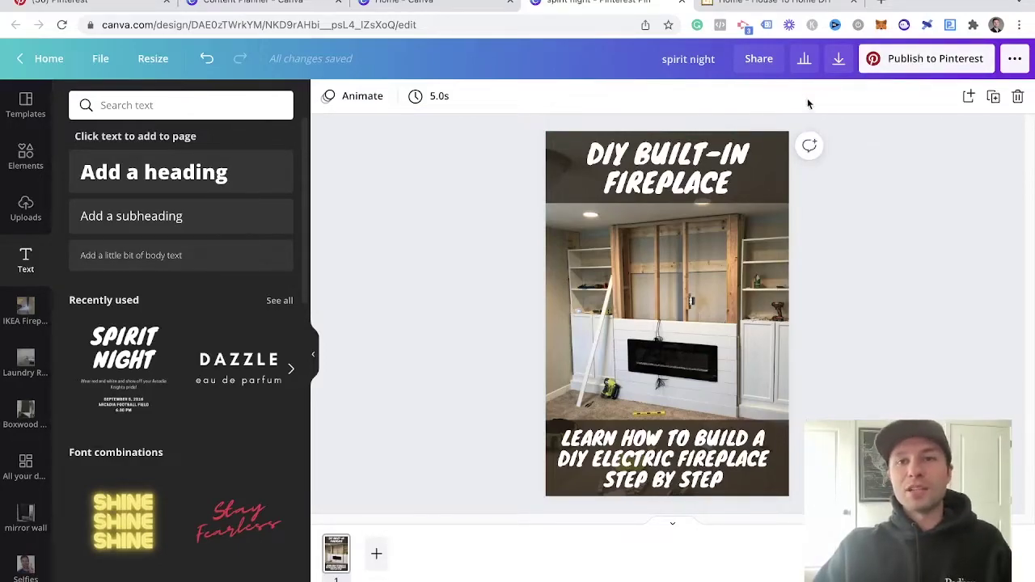
Step: Rename the design as "DIY Electric Fireplace"
left_click(716, 58)
key("BackSpace")
key("BackSpace")
key("BackSpace")
key("BackSpace")
key("BackSpace")
key("BackSpace")
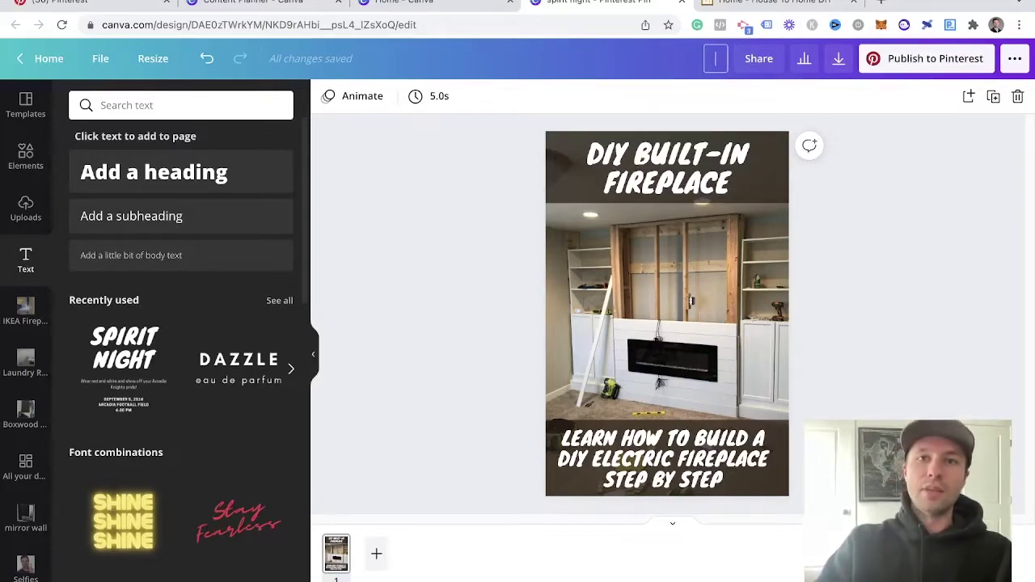
type("DIY Electric")
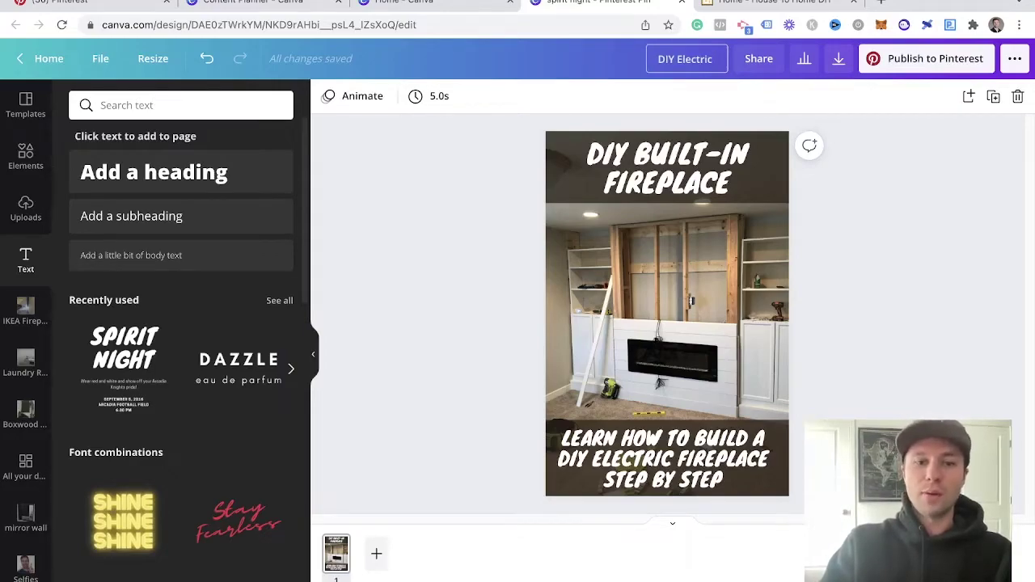
type("Fireplace")
key("Return")
Step: Fill in the Pinterest publishing form with title "DIY Electric Fireplace" and description "Learn how to buidl an electrtic fireplace step by step using IKEA billy bookcases."
left_click(891, 63)
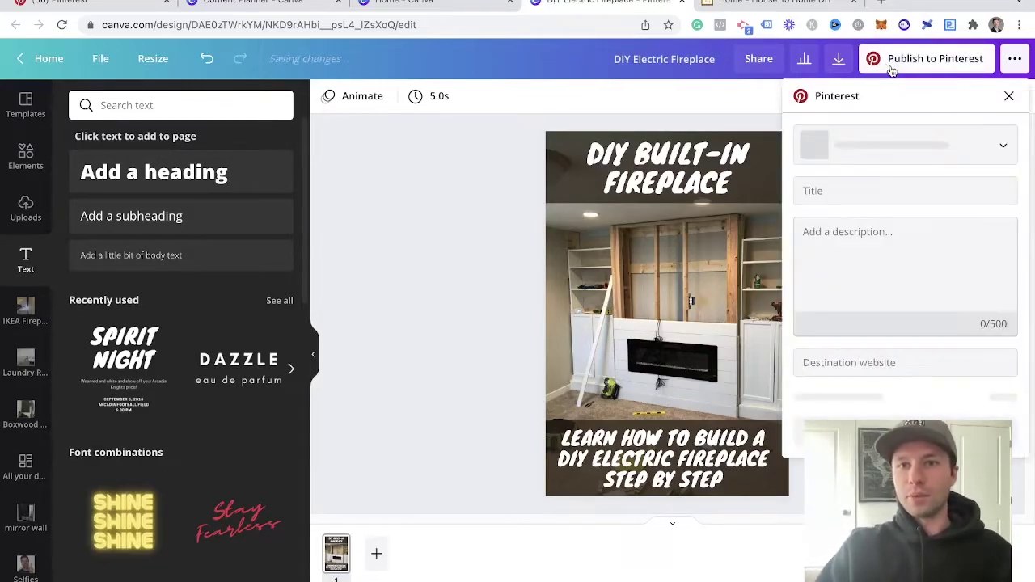
left_click(839, 194)
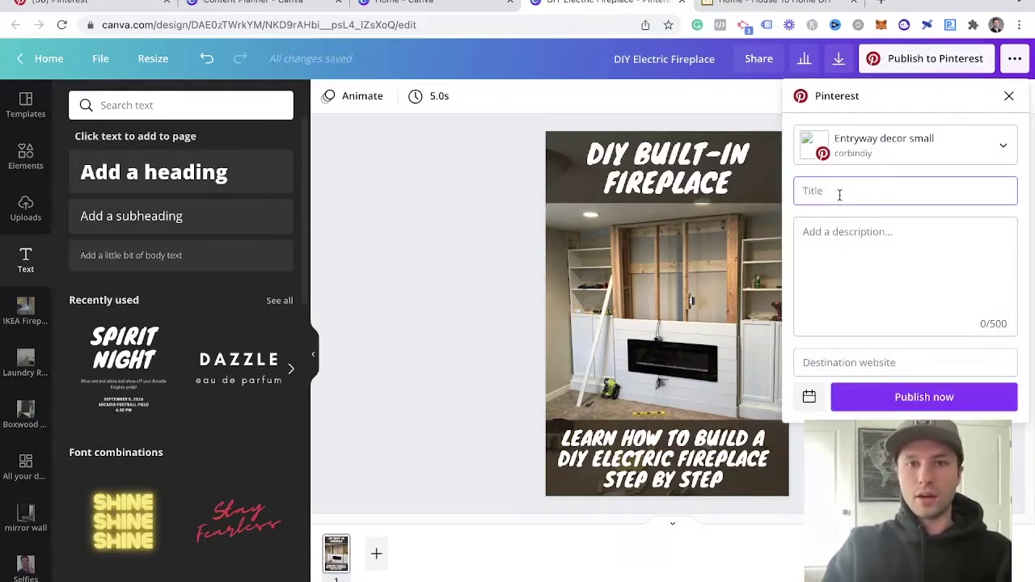
type("DIY Electric Fireplace")
key("Tab")
type("Learn how to buidl ")
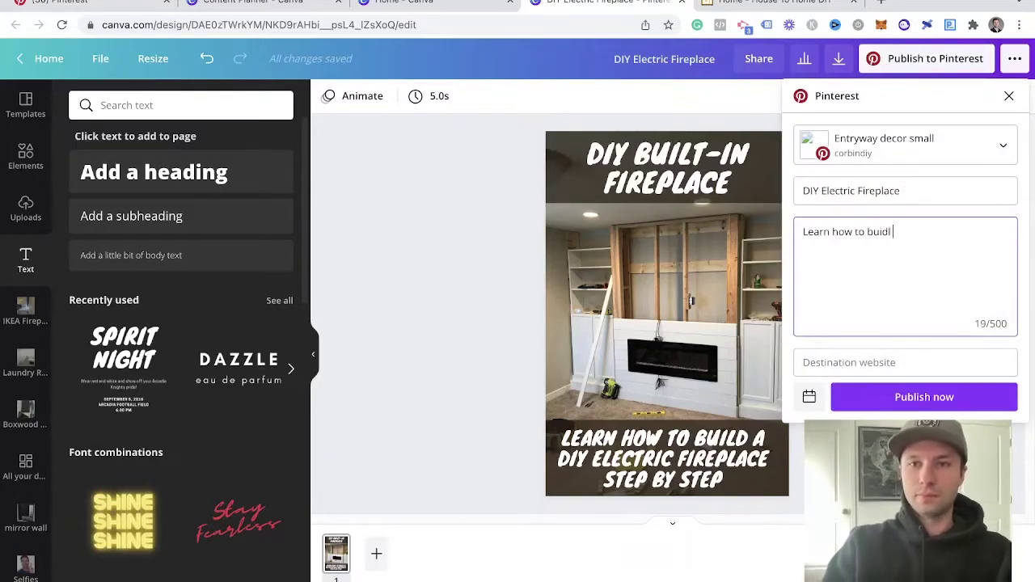
type("an electrtic fireplace step by step. using IKEA Billy bookcases.")
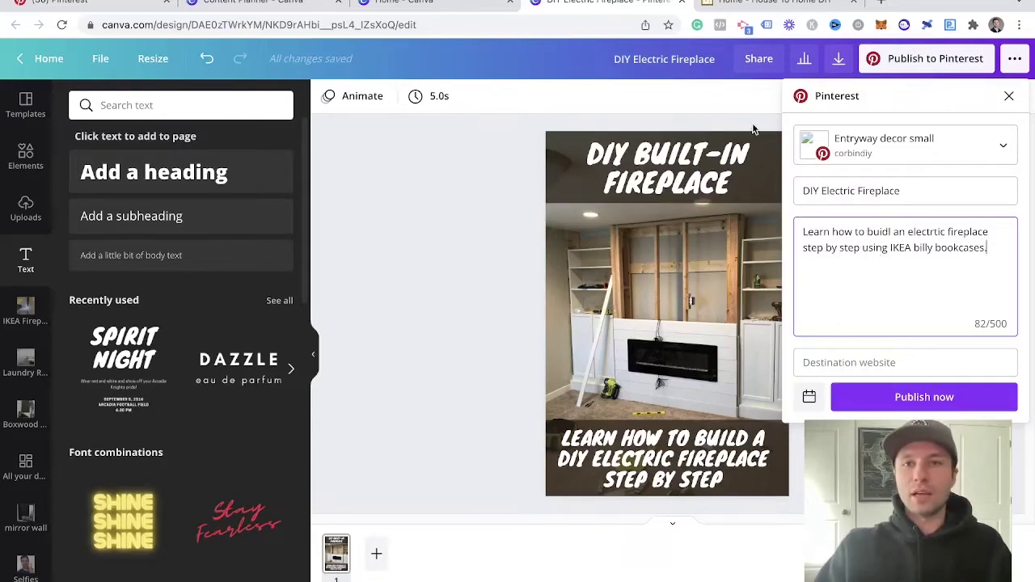
Step: Find the "IKEA Billy Bookcase Built-ins Hack" post on housetohomediy.com and set its URL as the pin's destination website
left_click(745, 5)
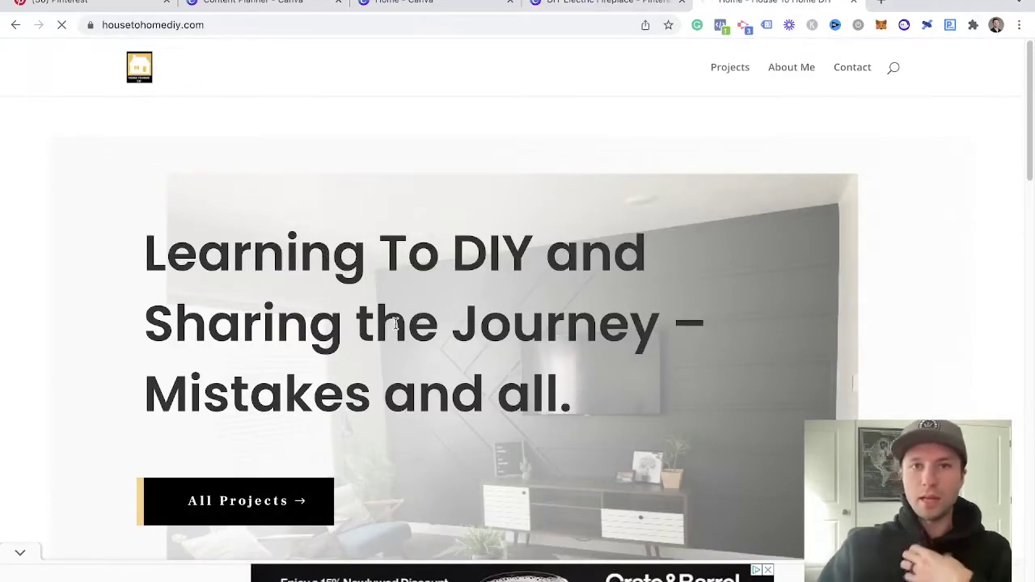
scroll(427, 312, "down", 5)
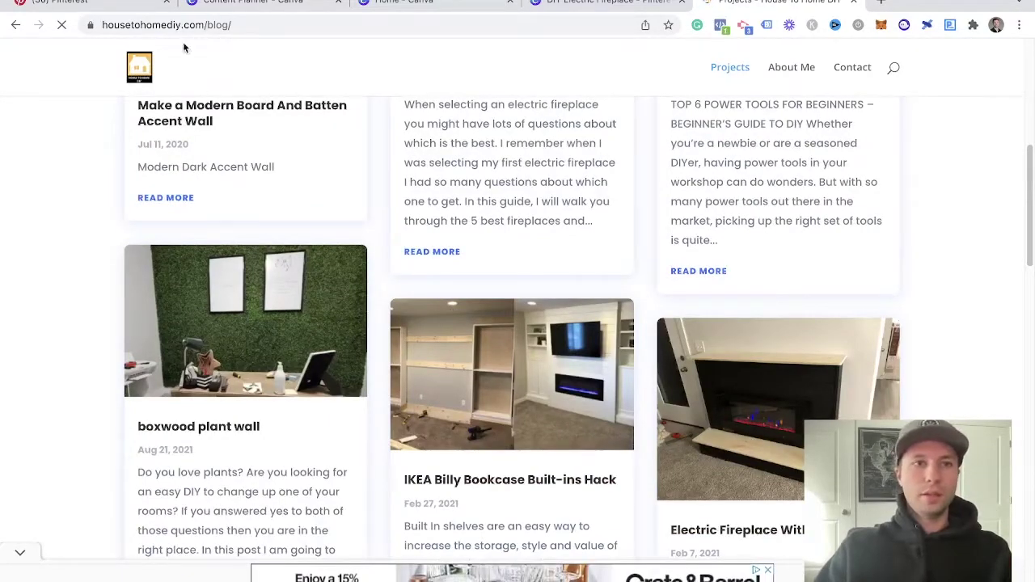
left_click(360, 25)
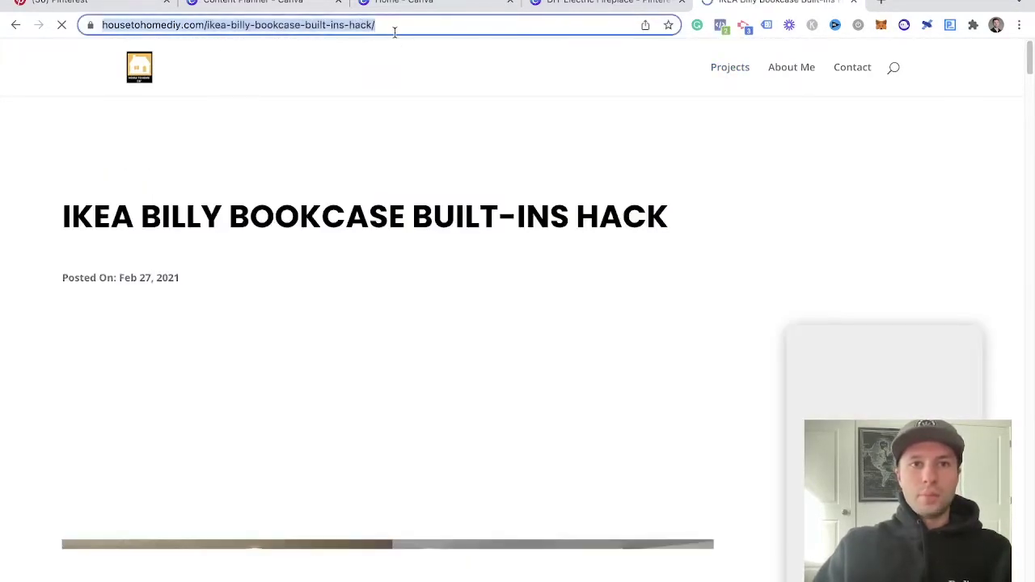
left_click(607, 4)
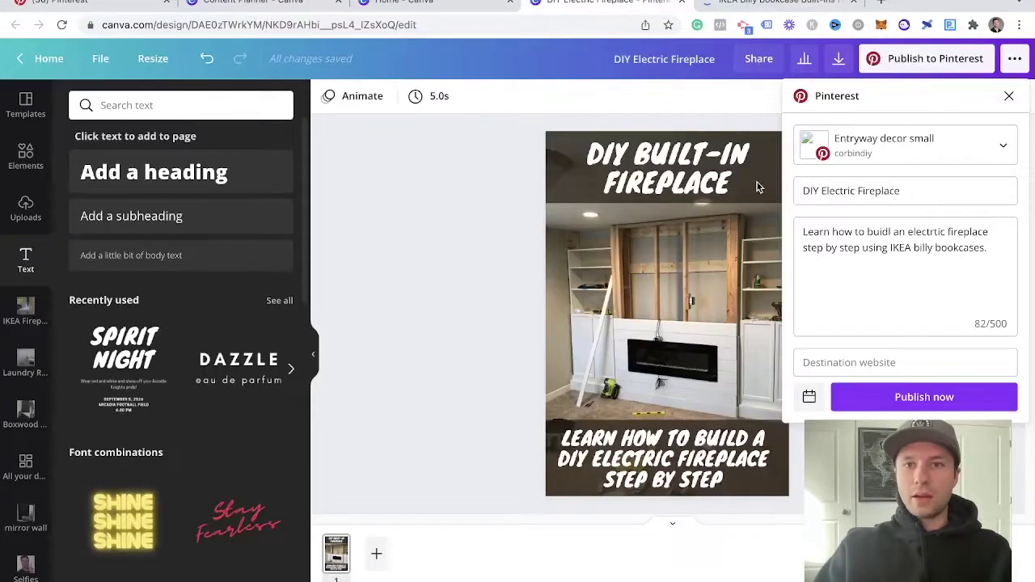
left_click(866, 360)
key("ctrl+v")
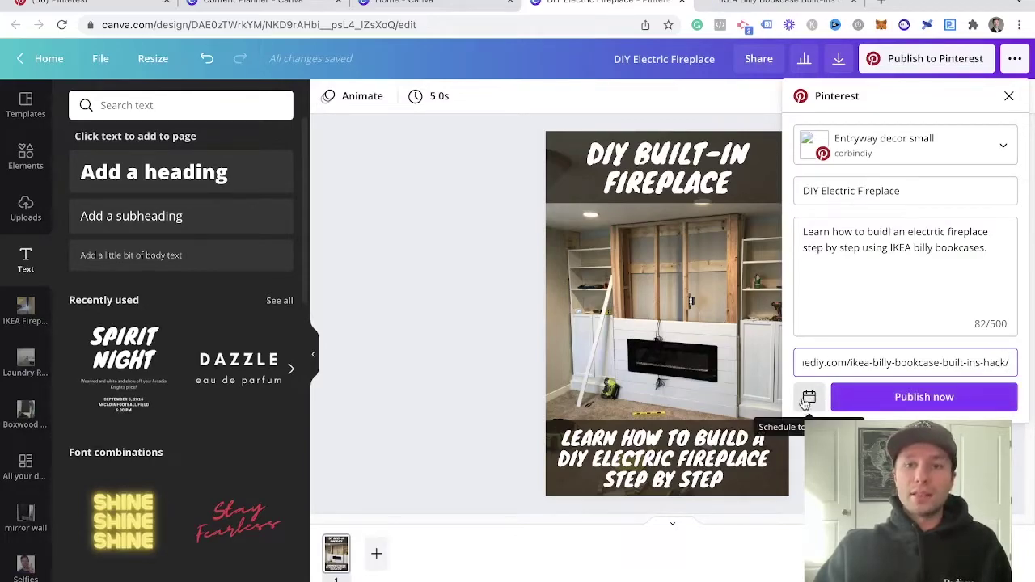
Step: Choose the DIY Hacks board for the pin and open the scheduling calendar
left_click(999, 149)
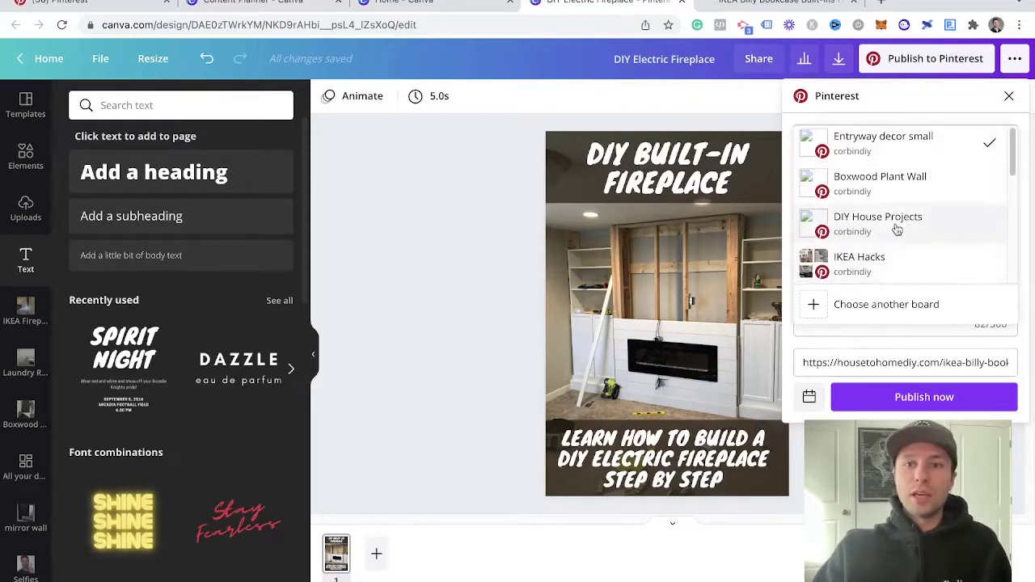
scroll(892, 205, "down", 5)
scroll(904, 243, "up", 2)
scroll(905, 243, "up", 3)
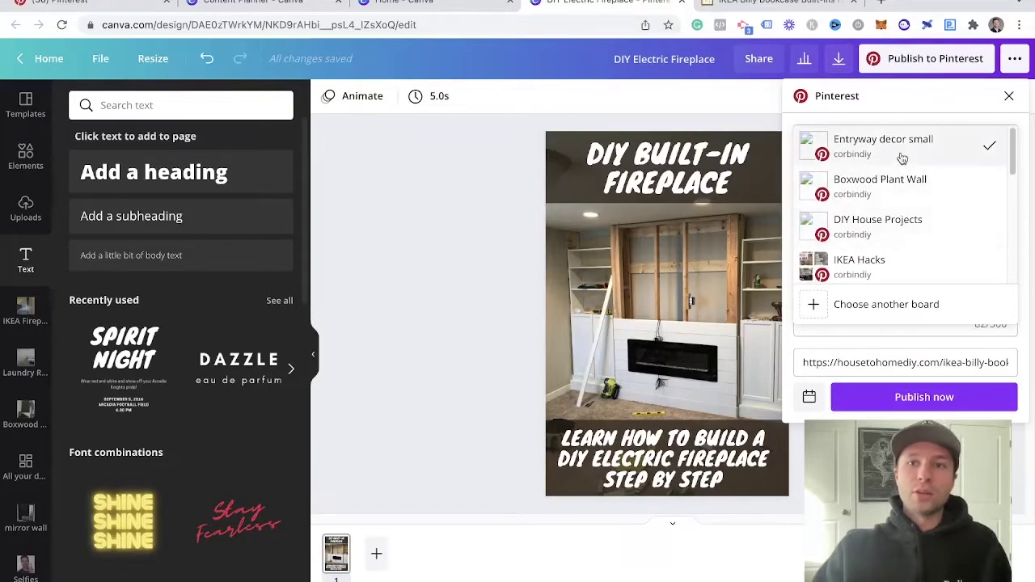
scroll(915, 222, "down", 3)
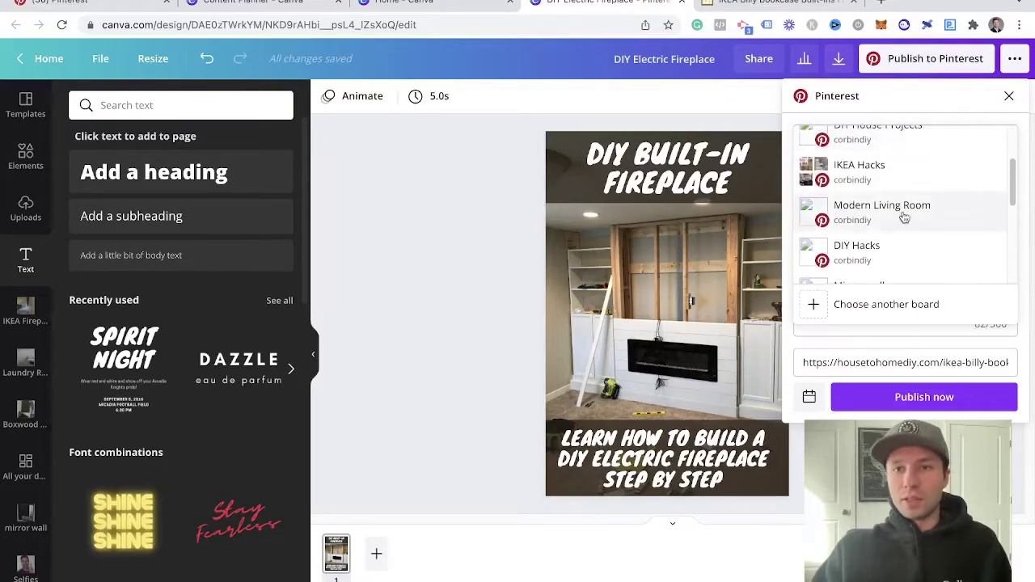
scroll(924, 233, "down", 1)
left_click(878, 194)
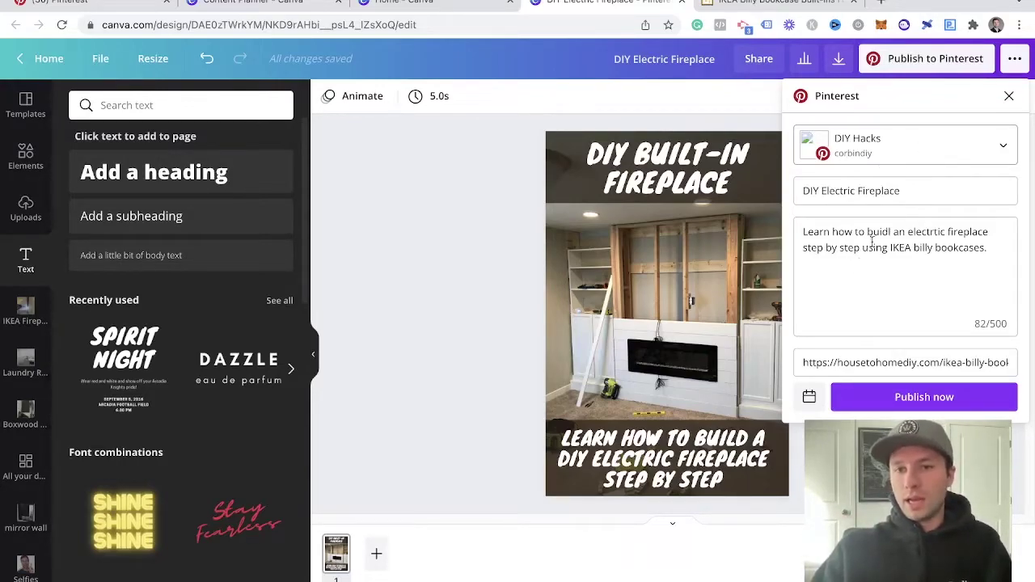
left_click(809, 398)
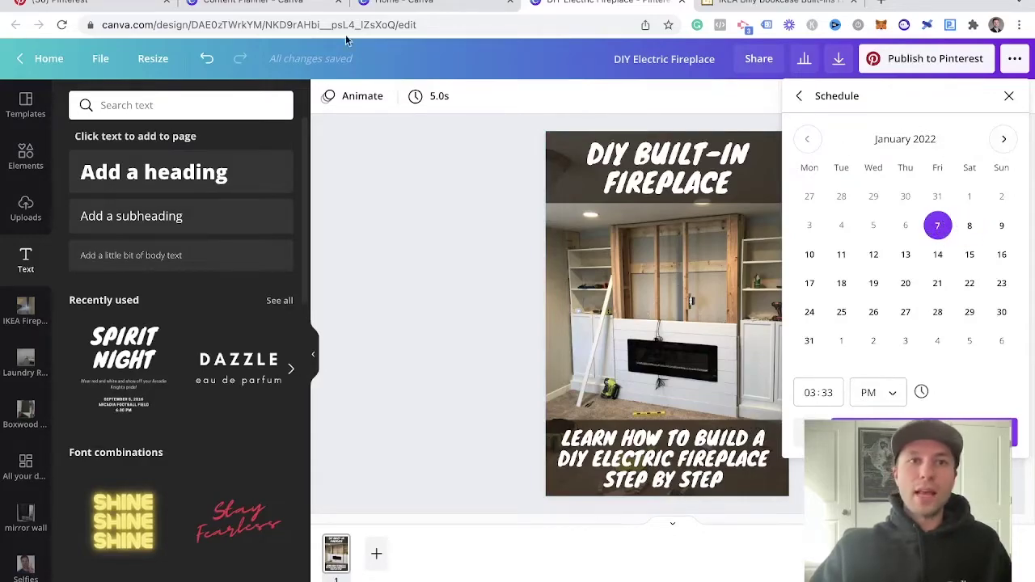
Step: Review the pins and free dates in the Content Planner from October 2021 through January 2022
left_click(388, 5)
left_click(301, 6)
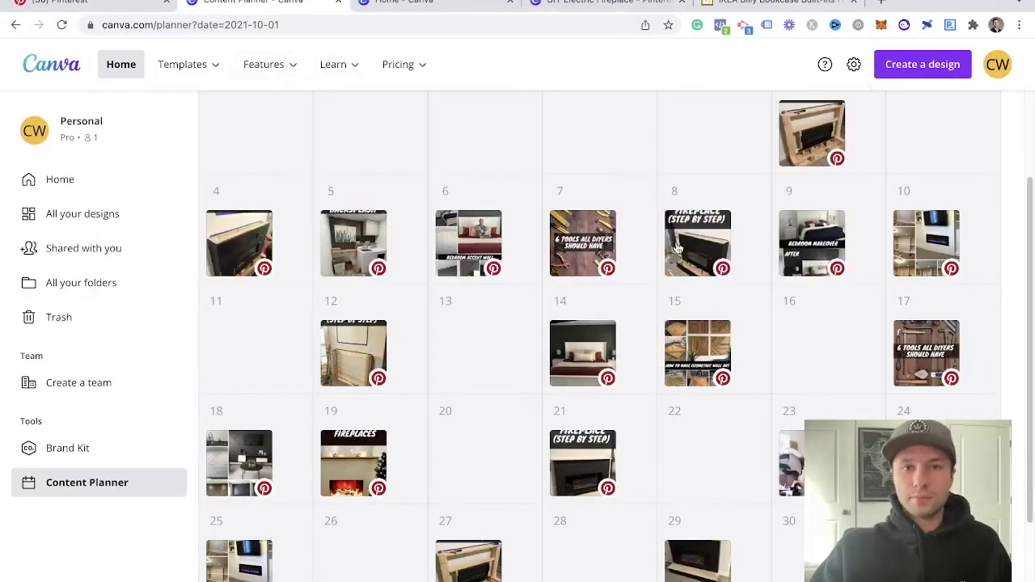
scroll(683, 243, "down", 2)
scroll(687, 239, "up", 4)
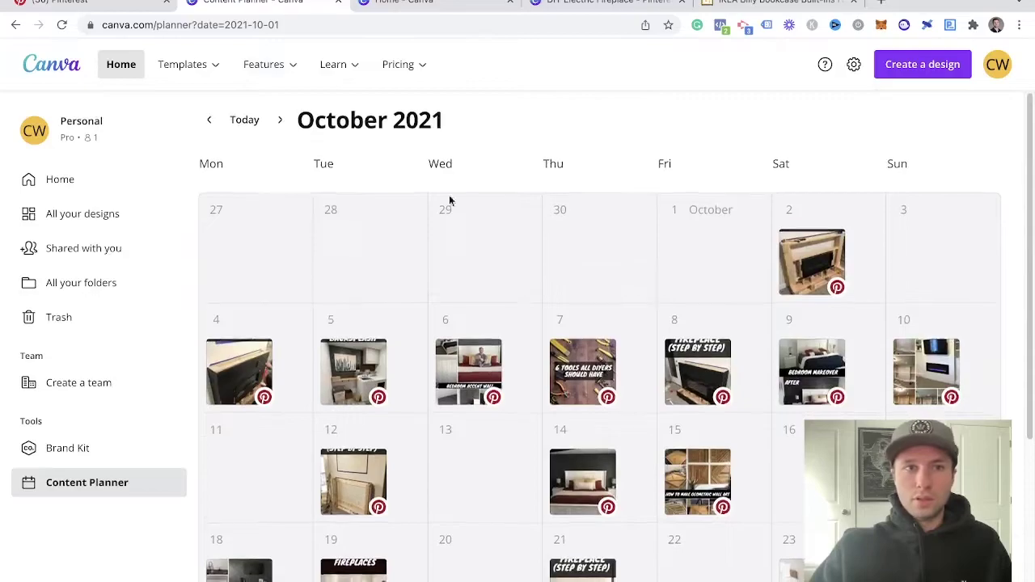
left_click(278, 122)
left_click(278, 121)
left_click(278, 122)
scroll(674, 282, "down", 3)
scroll(644, 261, "up", 3)
scroll(709, 265, "down", 1)
scroll(772, 265, "down", 1)
scroll(850, 232, "up", 2)
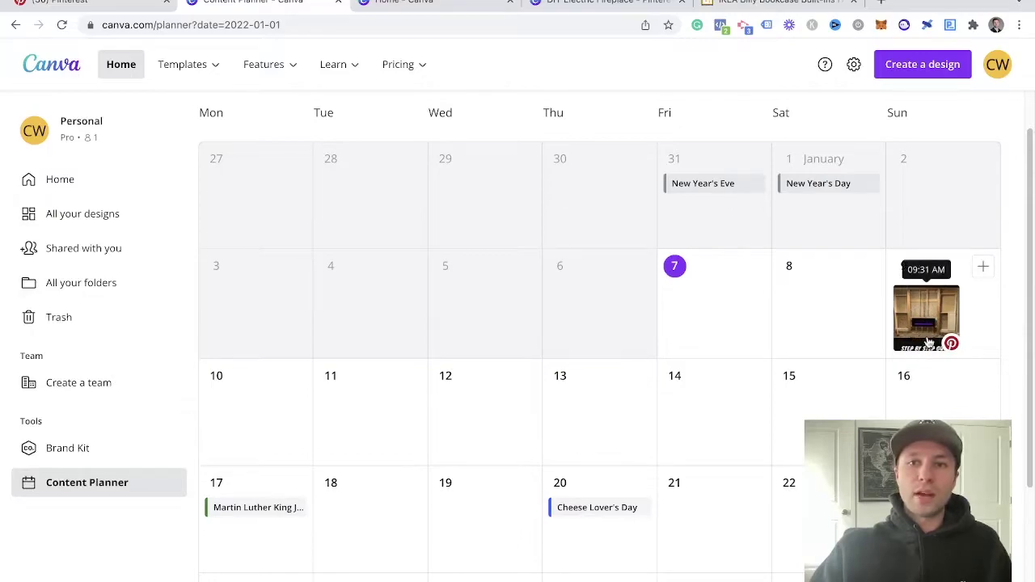
scroll(927, 344, "down", 3)
scroll(464, 355, "down", 1)
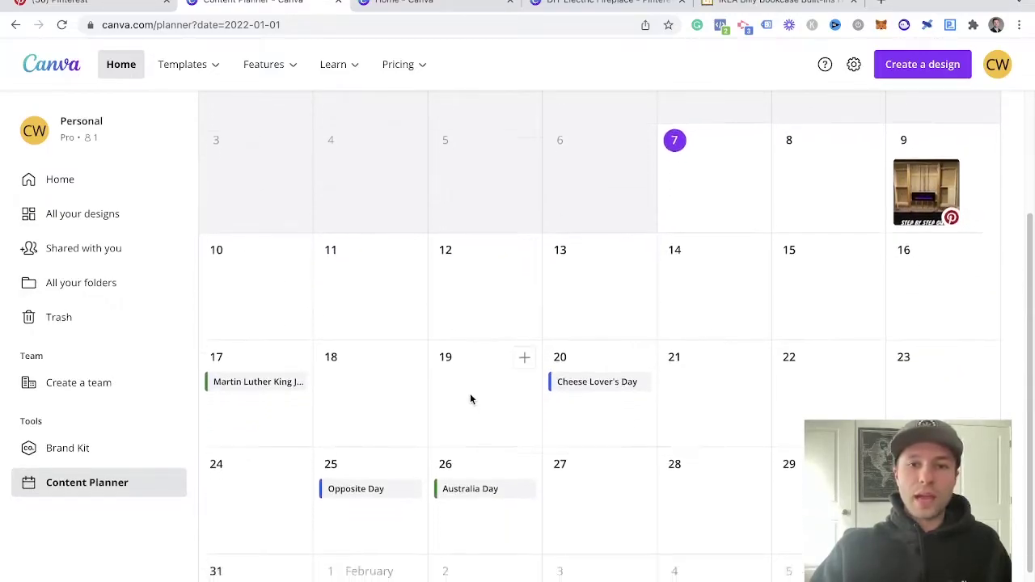
scroll(254, 326, "down", 1)
scroll(487, 314, "up", 2)
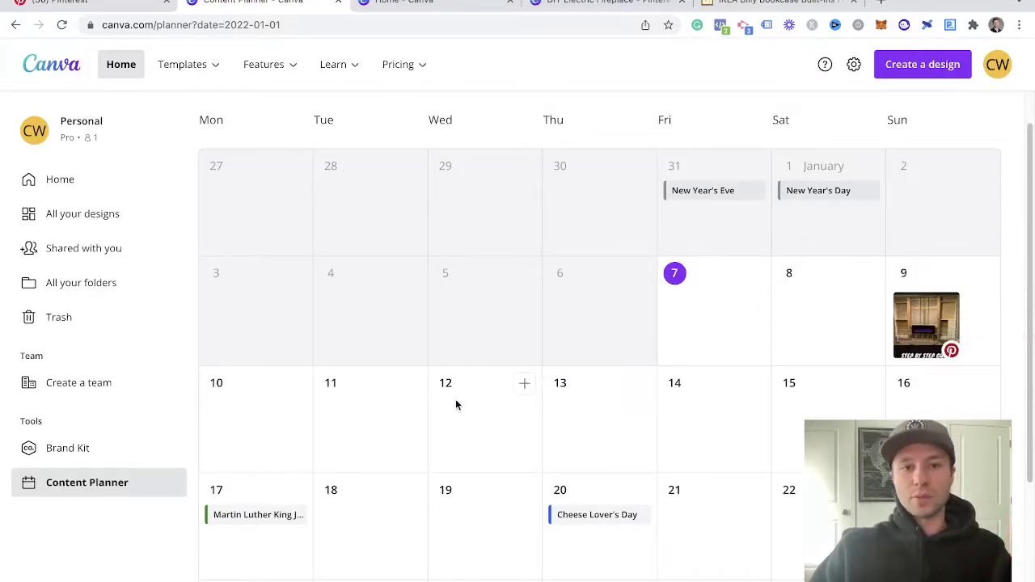
left_click(748, 4)
left_click(422, 4)
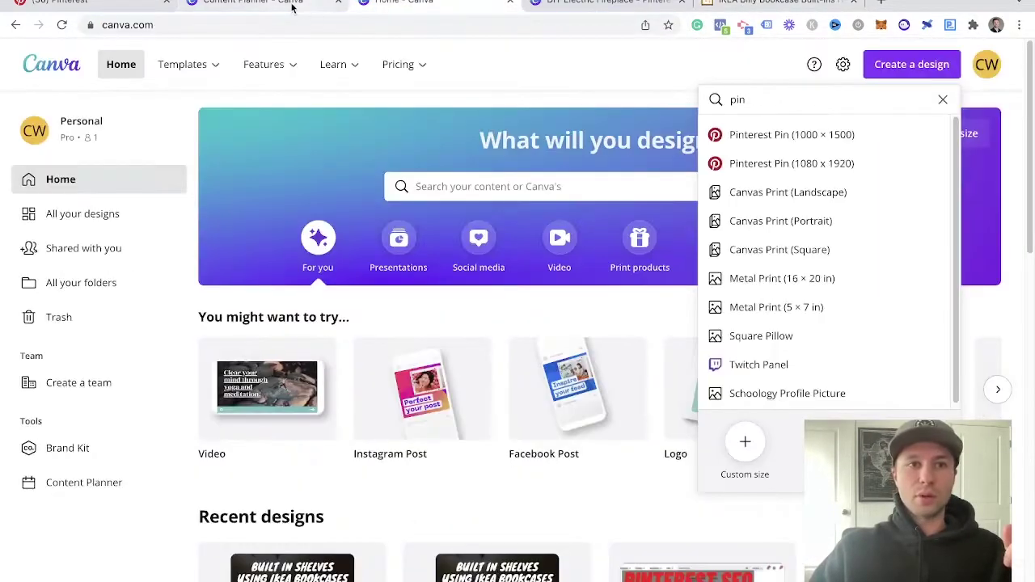
left_click(303, 7)
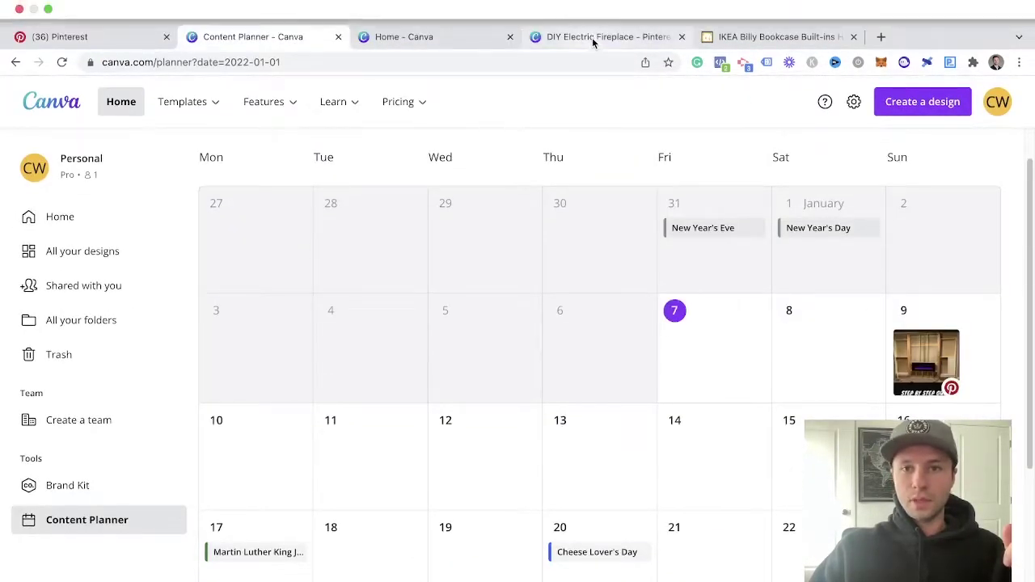
Step: Schedule the DIY Electric Fireplace pin for Wednesday, January 12, at 06:33 PM
left_click(592, 2)
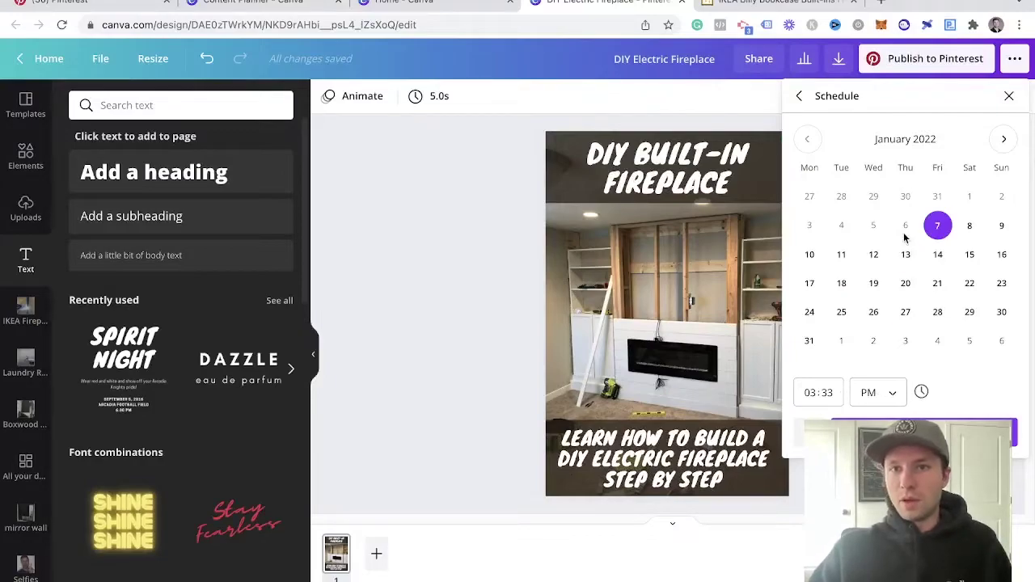
left_click(873, 254)
left_click(821, 393)
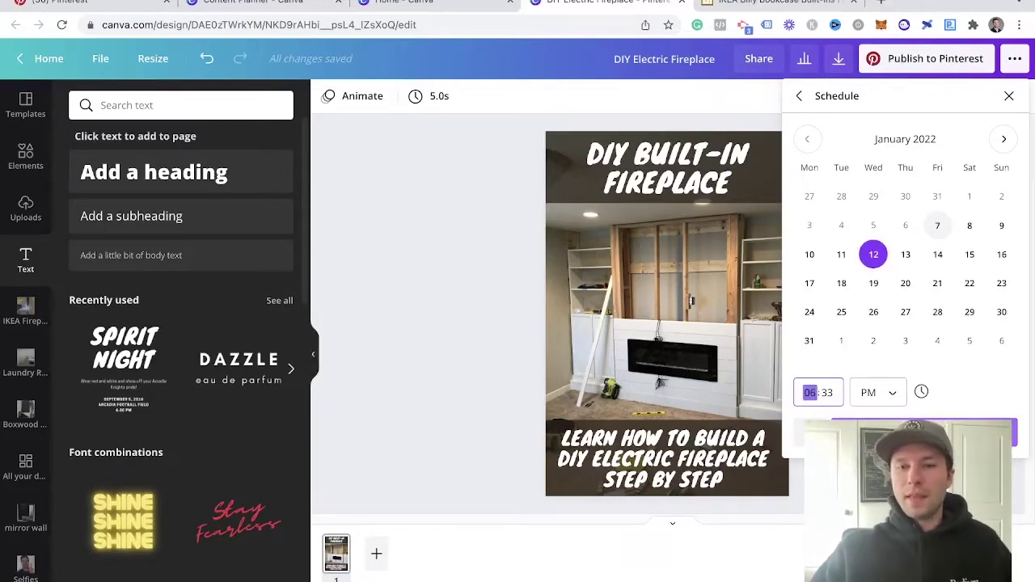
key("Return")
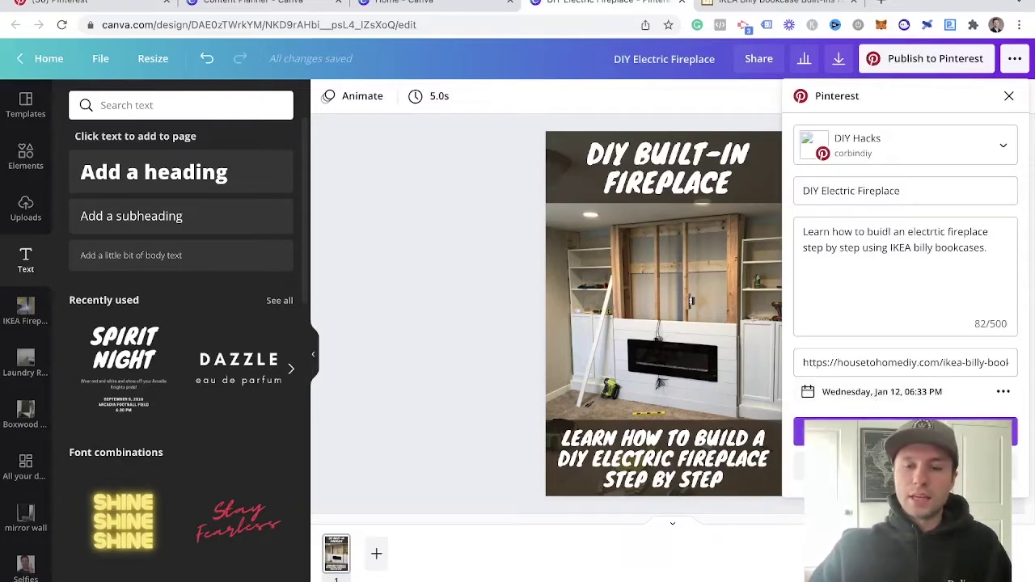
left_click(881, 422)
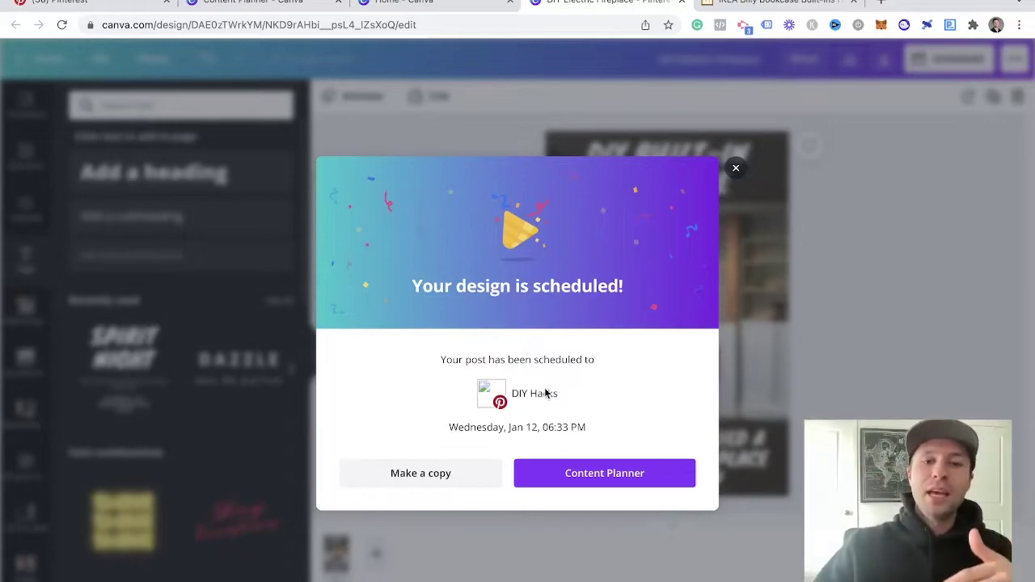
Step: Make a copy of the scheduled design and change its upper text to "Full Materials List" and lower text to "DIY Electric Fireplace"
left_click(422, 475)
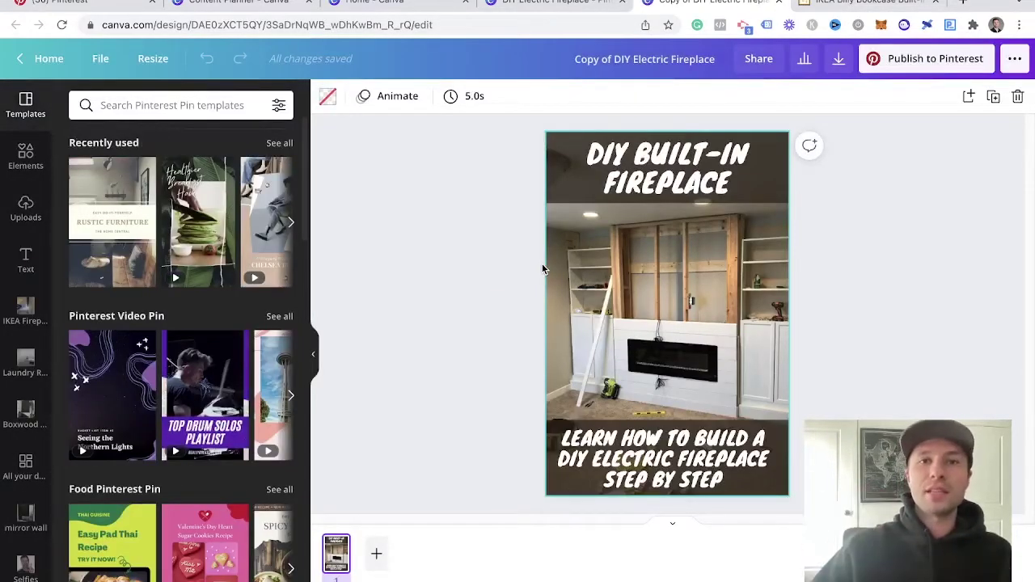
left_click(659, 166)
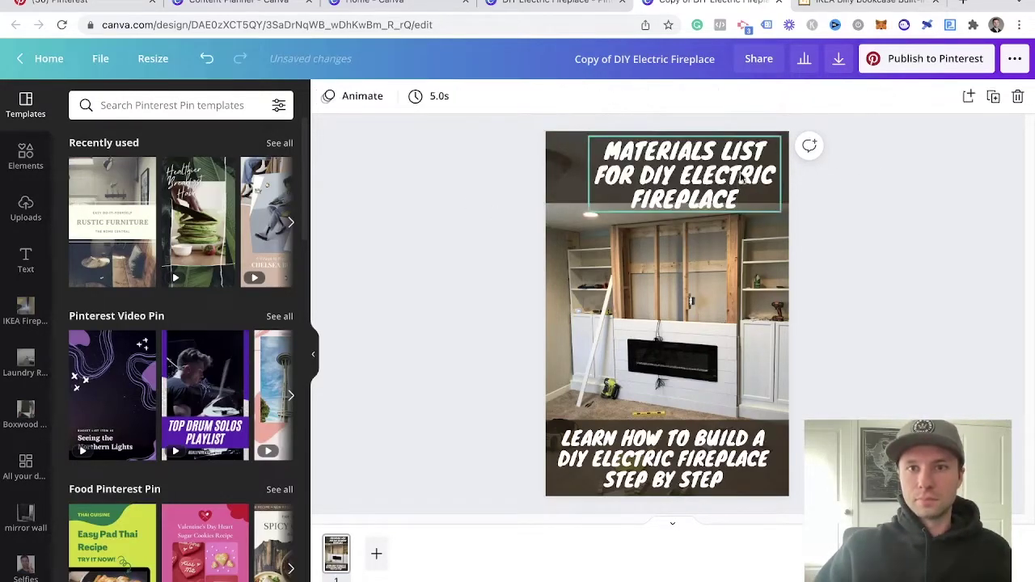
left_click(667, 167)
left_click(768, 457)
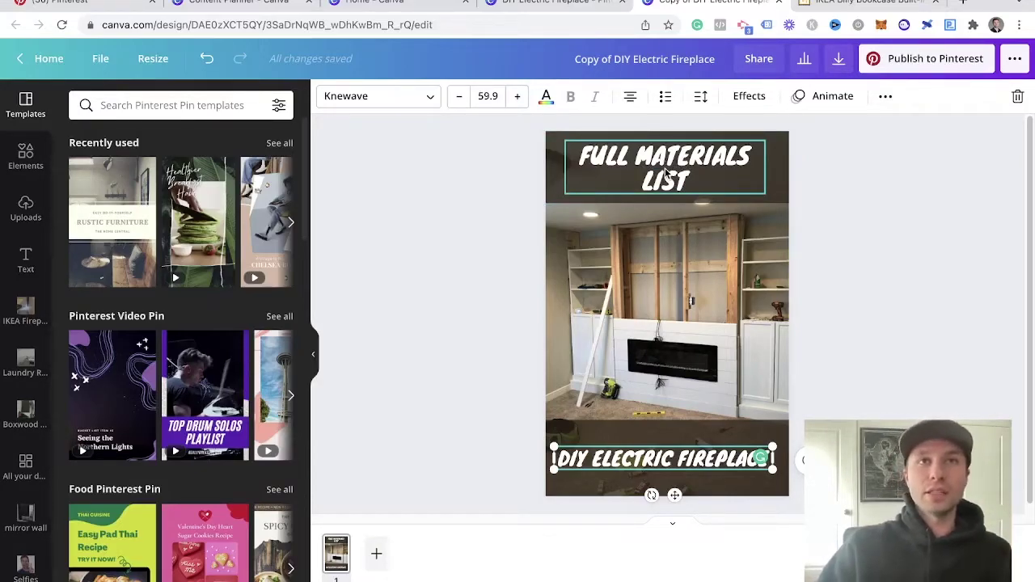
Step: Rename the copied design as "Materials for DIY Electric Fireplace"
left_click(630, 60)
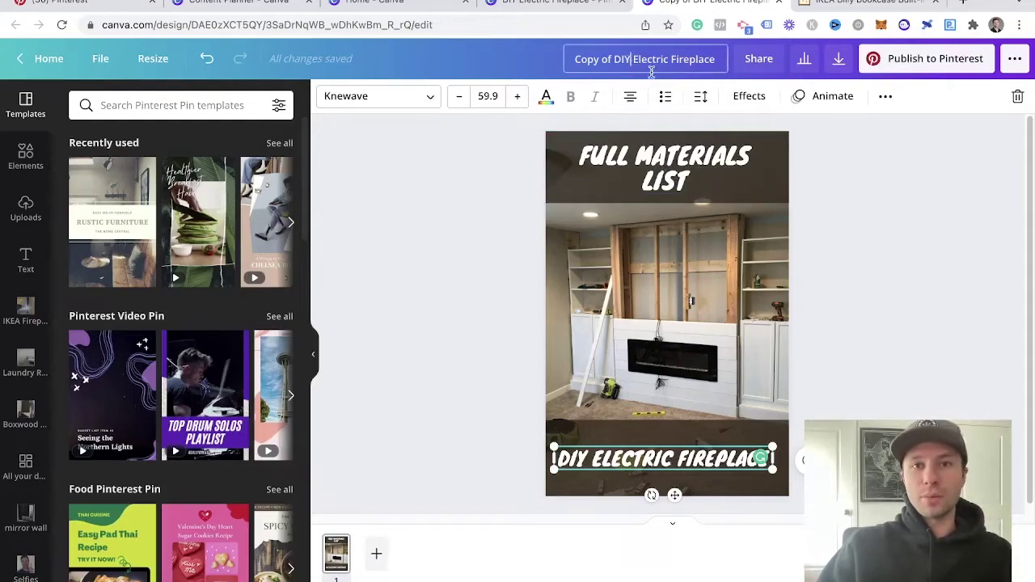
key("BackSpace")
key("BackSpace")
key("BackSpace")
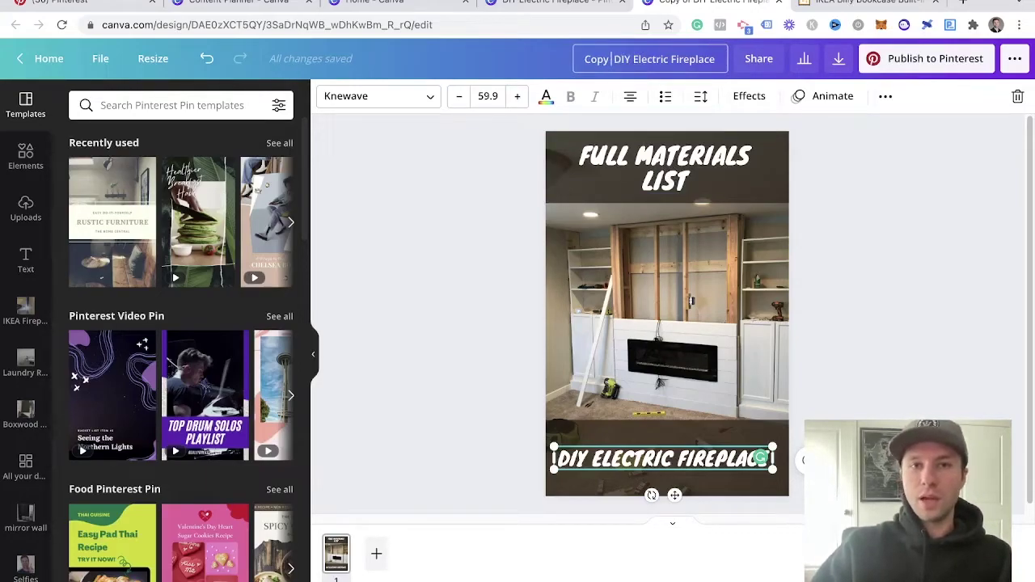
type("Ma")
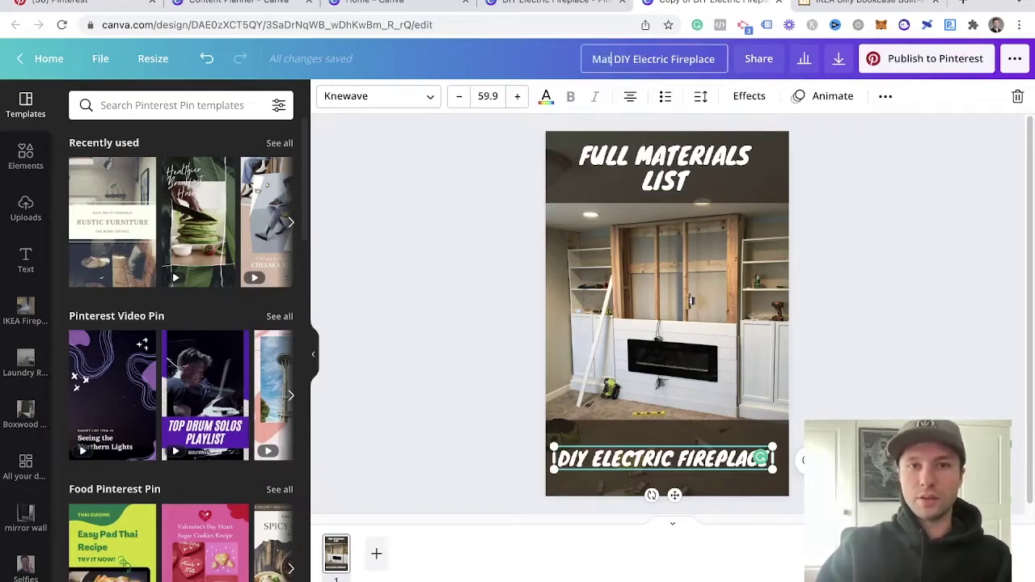
type("terials for")
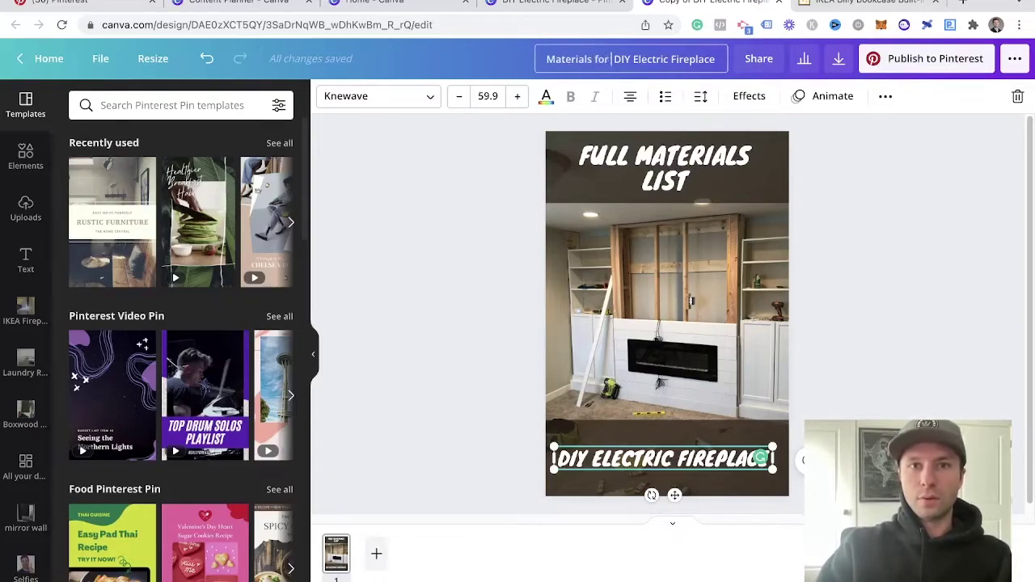
left_click(886, 207)
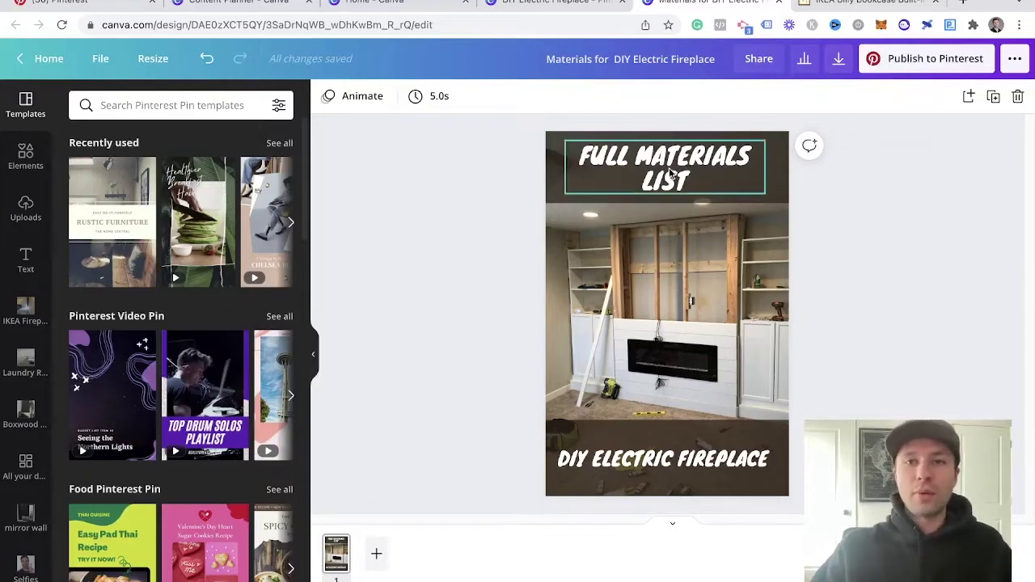
Step: Enter pin title "Material List For Electric Fireplace Build" and description "Check out this easy to follow material list and step by step guide on how to build an electric fireplace"
left_click(910, 67)
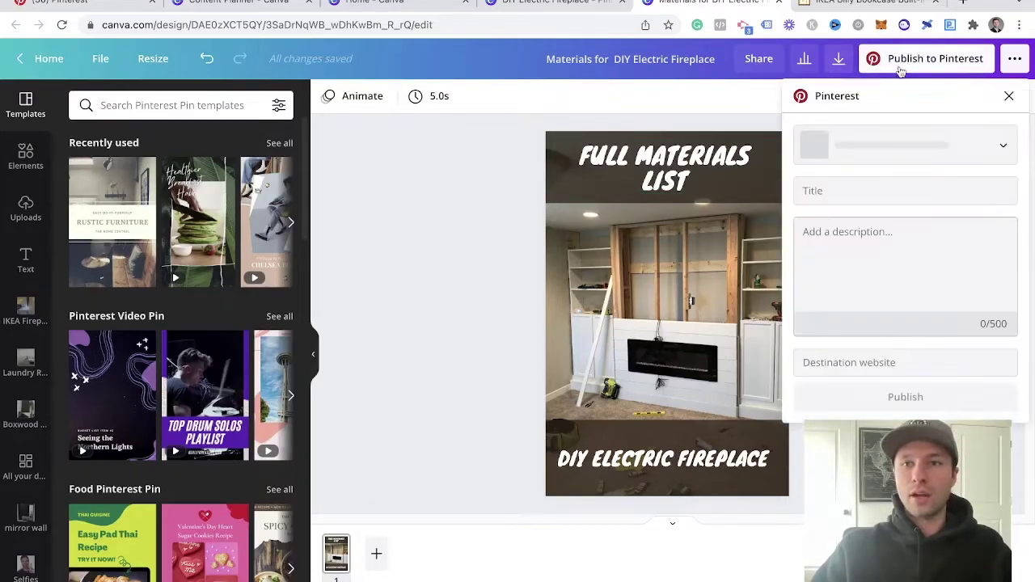
left_click(823, 191)
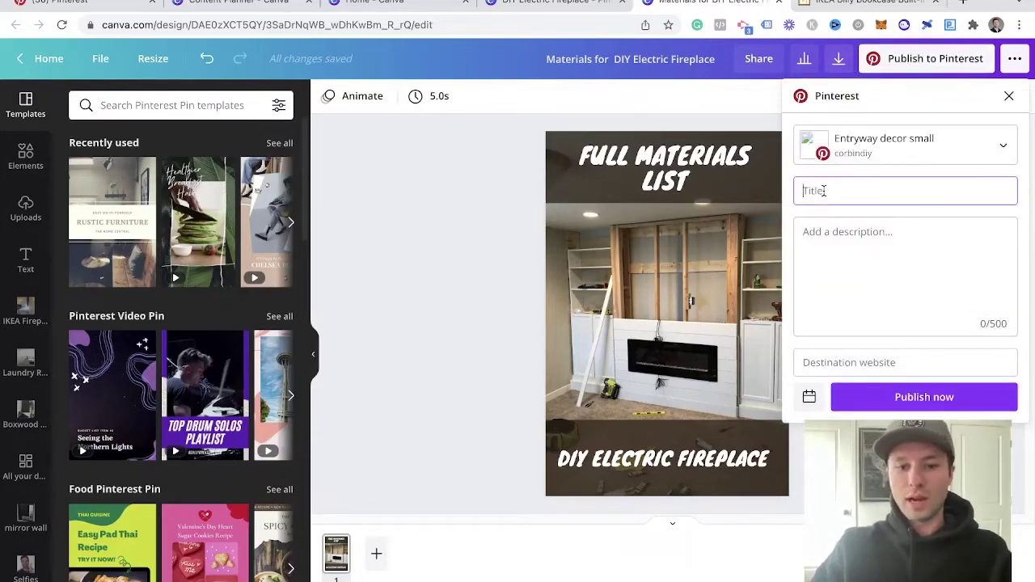
type("Material List For Electric Fireplace Build")
left_click(848, 242)
type("Check out this easy to follow material list and step by step guide on how to build an electri")
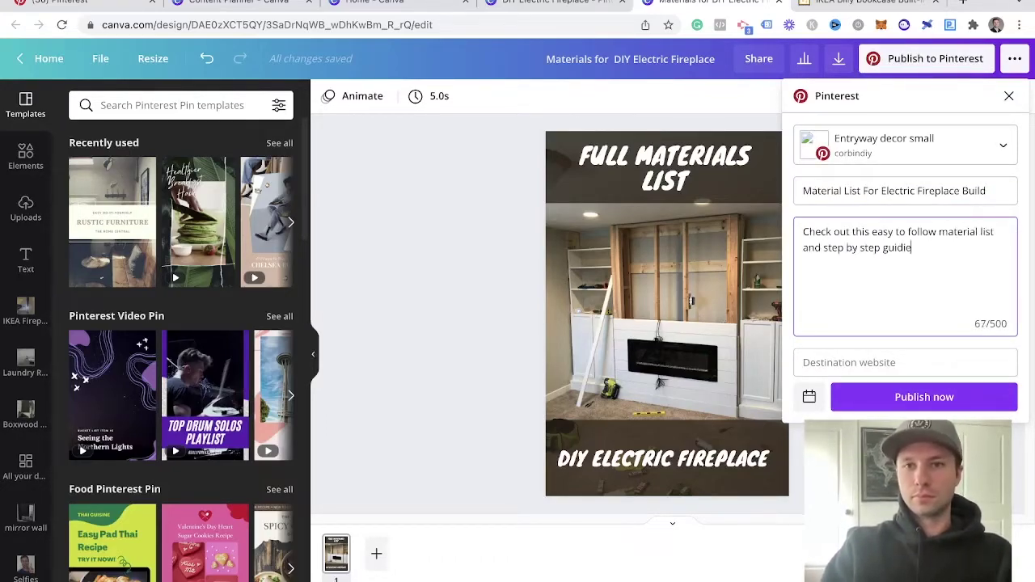
type("c fireplace")
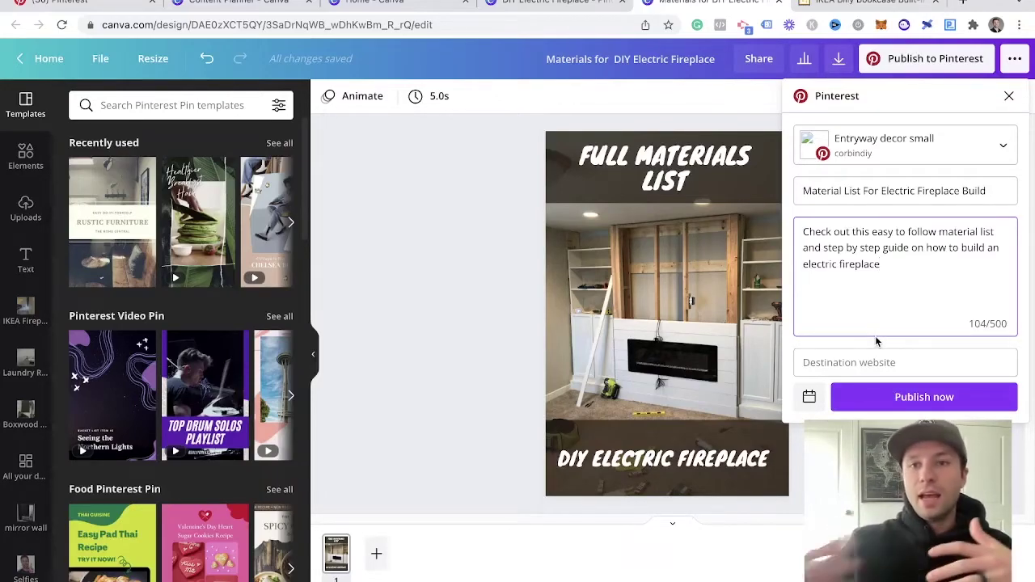
Step: Assign the materials pin to the "Fireplace with TV" board and set its destination website to the IKEA Billy bookcase built-ins hack post
left_click(942, 151)
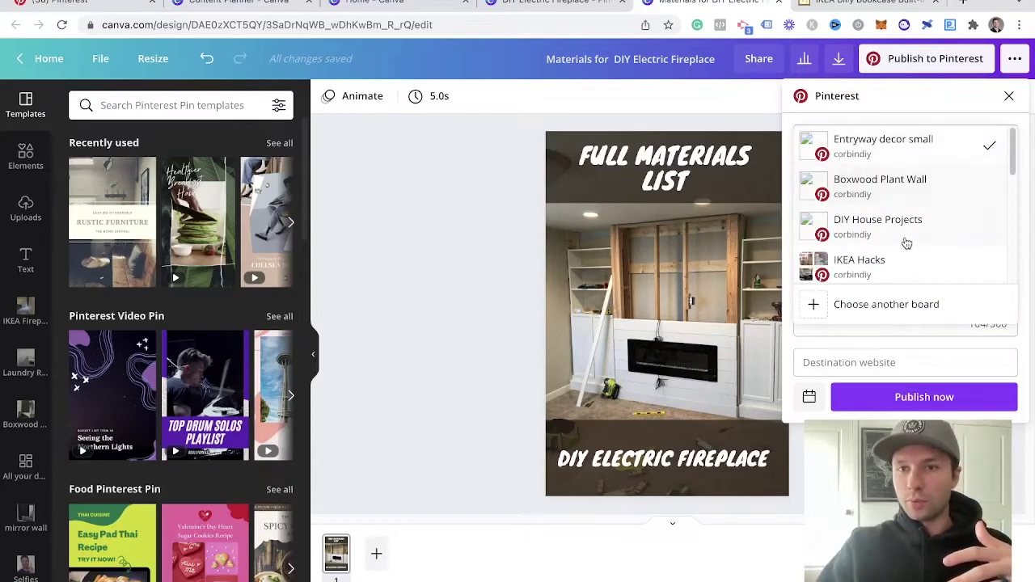
scroll(905, 236, "down", 5)
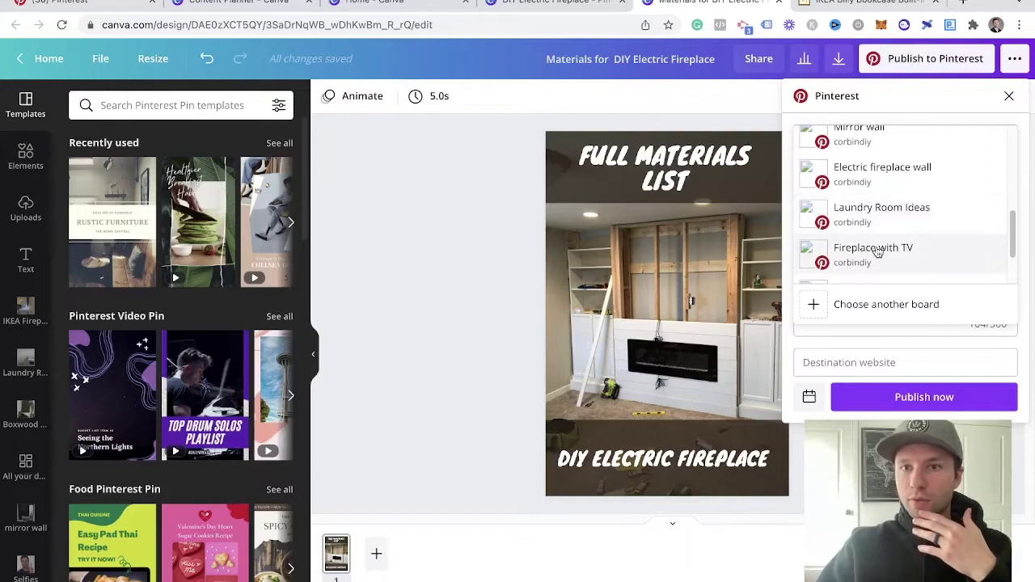
left_click(889, 256)
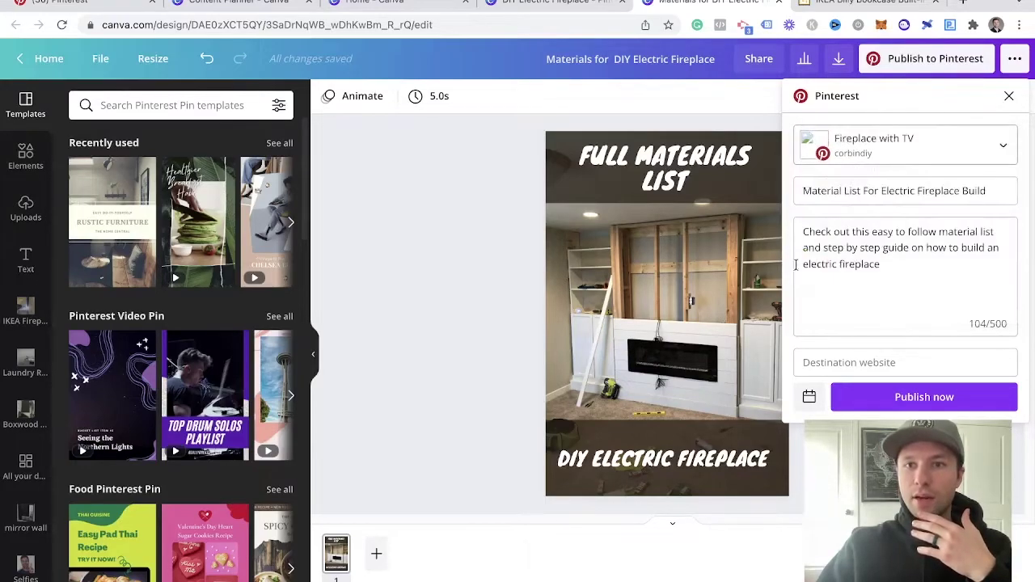
left_click(822, 364)
key("ctrl+v")
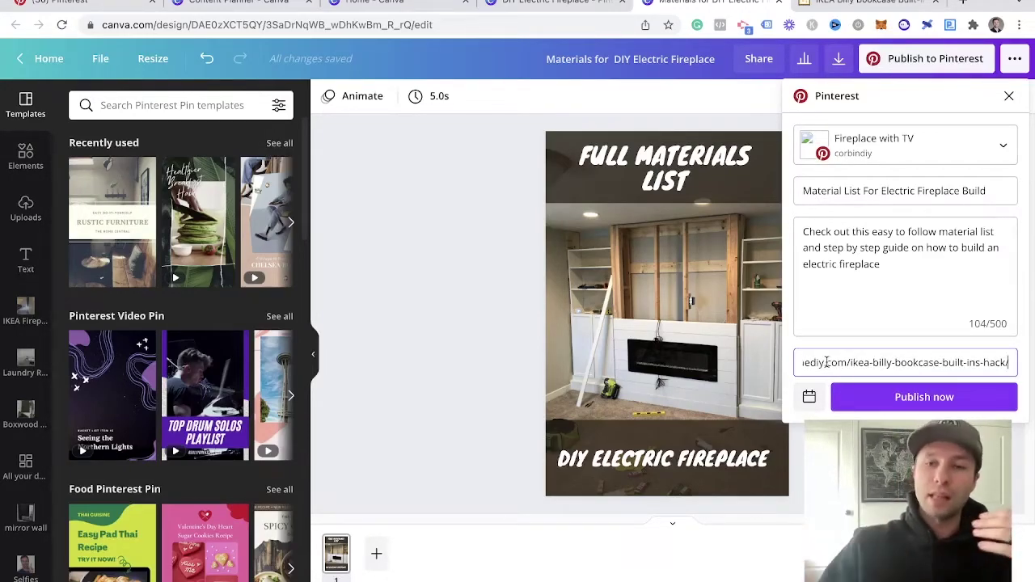
Step: Open the pin's scheduling calendar and check the January 2022 content planner for dates that already have pins
left_click(808, 396)
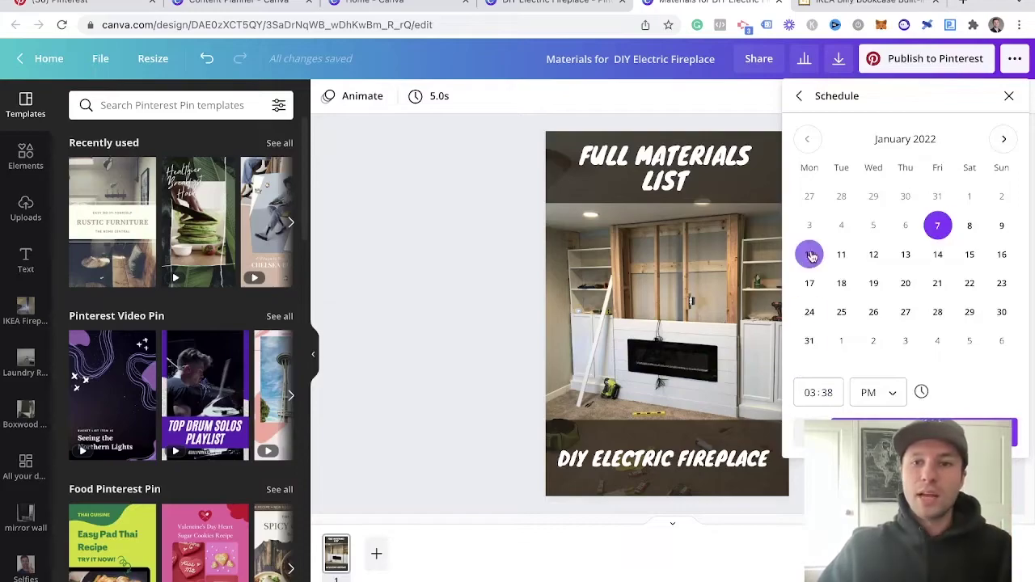
left_click(380, 4)
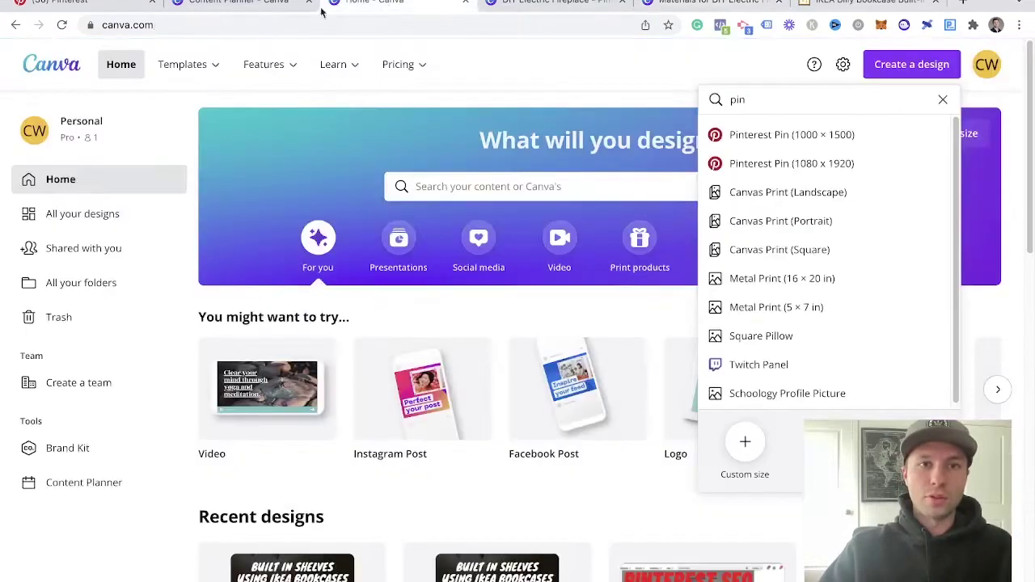
left_click(243, 4)
scroll(517, 323, "down", 3)
scroll(494, 334, "up", 2)
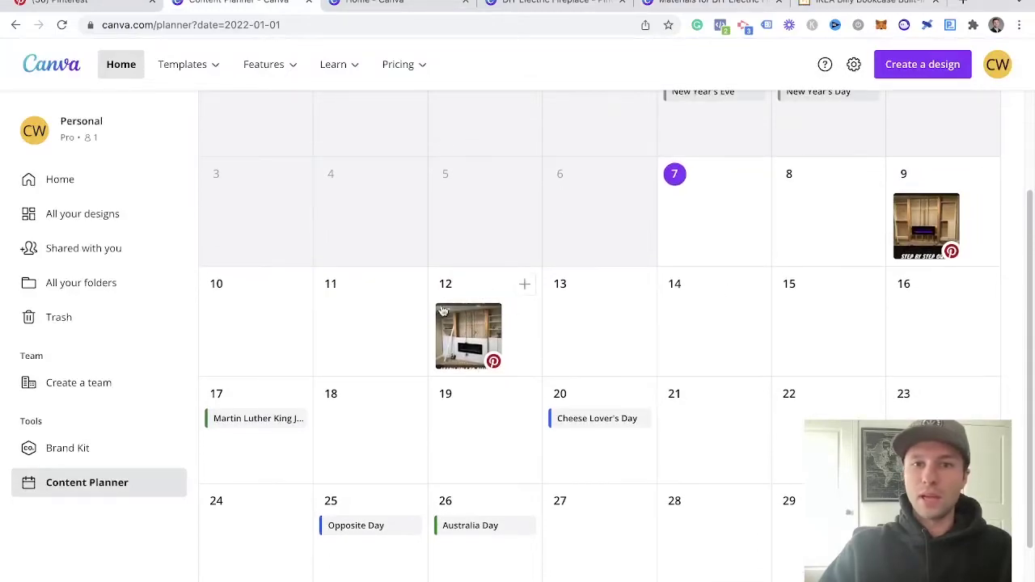
scroll(620, 328, "down", 1)
scroll(781, 298, "up", 3)
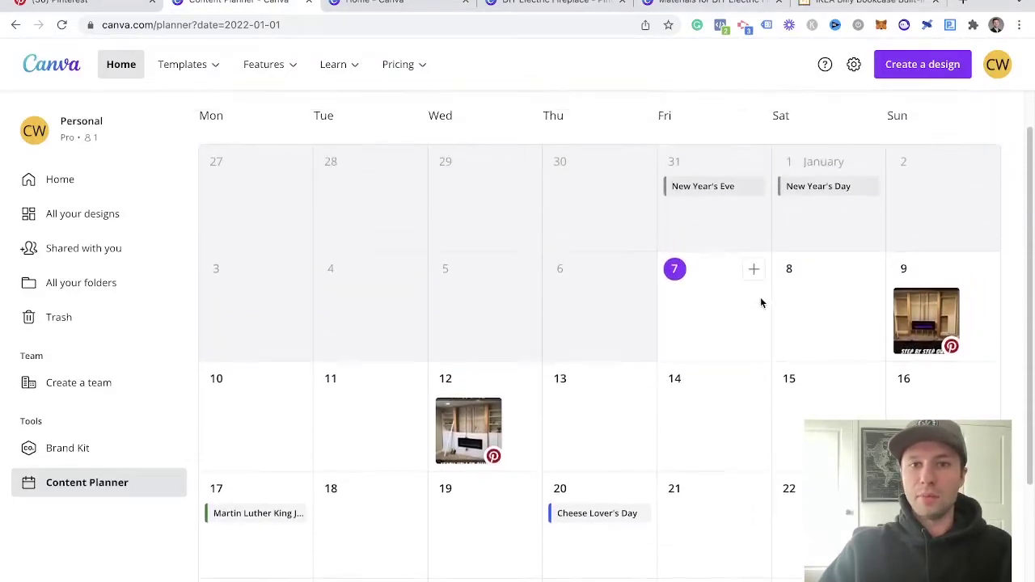
scroll(743, 332, "down", 2)
scroll(695, 400, "up", 2)
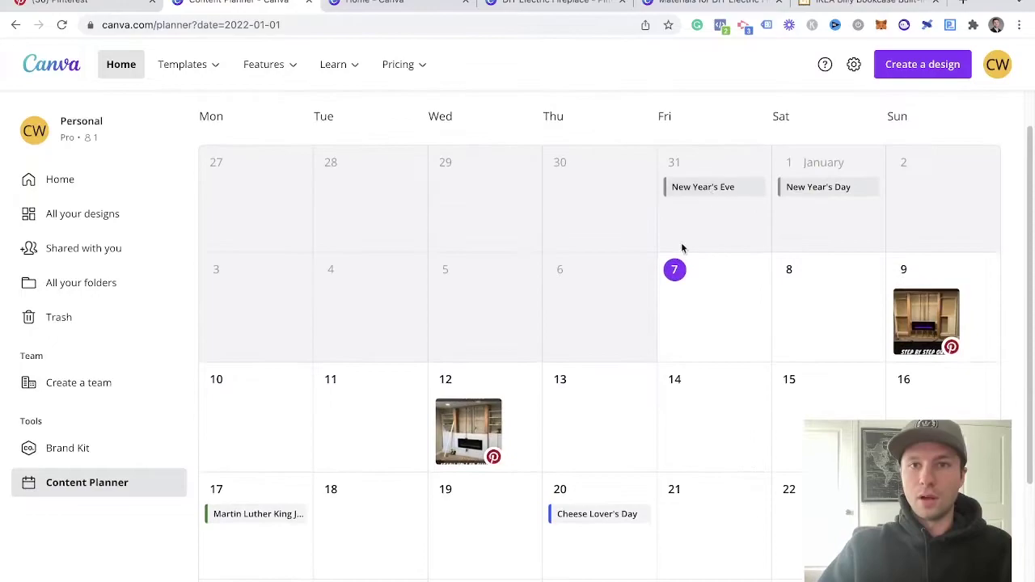
scroll(693, 323, "down", 2)
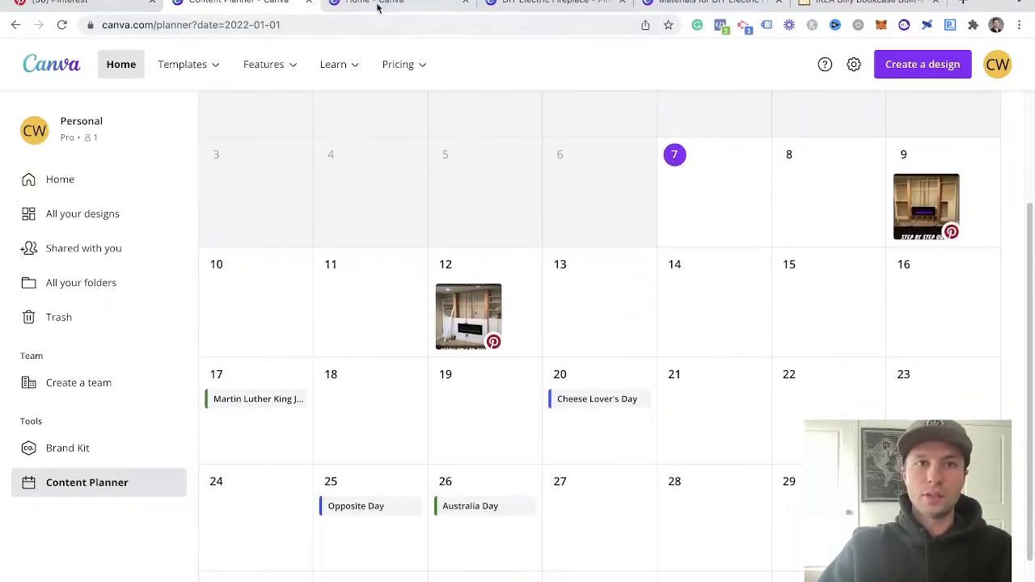
left_click(534, 3)
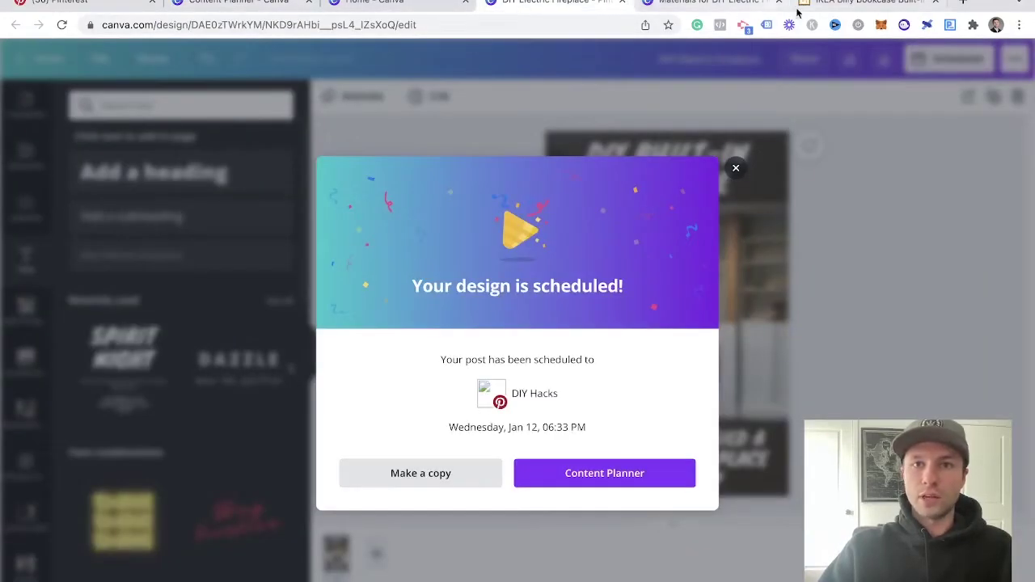
Step: Schedule the materials list pin for Friday, January 21, at 06:38 AM and close the confirmation
left_click(709, 6)
left_click(937, 283)
left_click(808, 394)
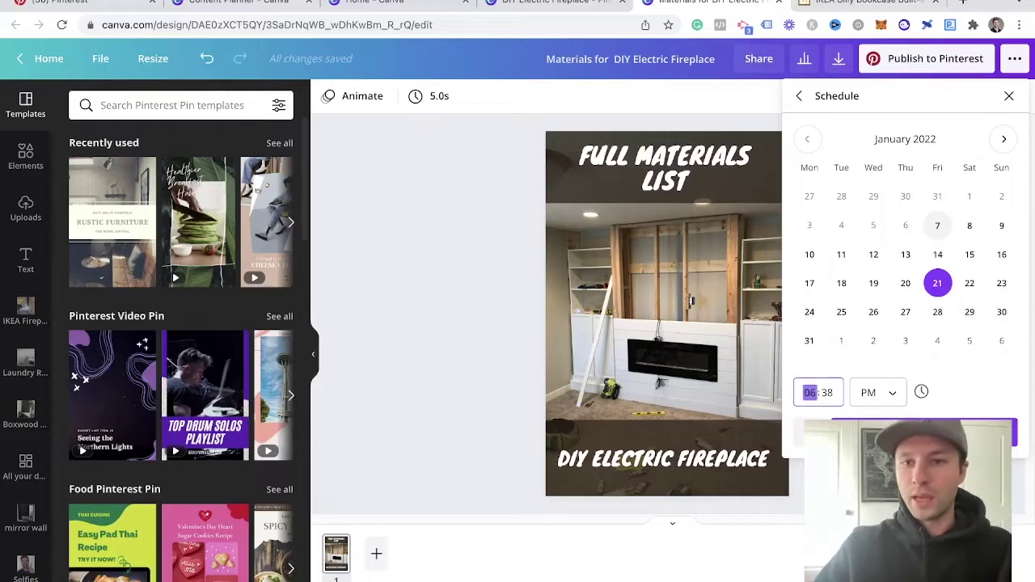
left_click(851, 394)
left_click(871, 363)
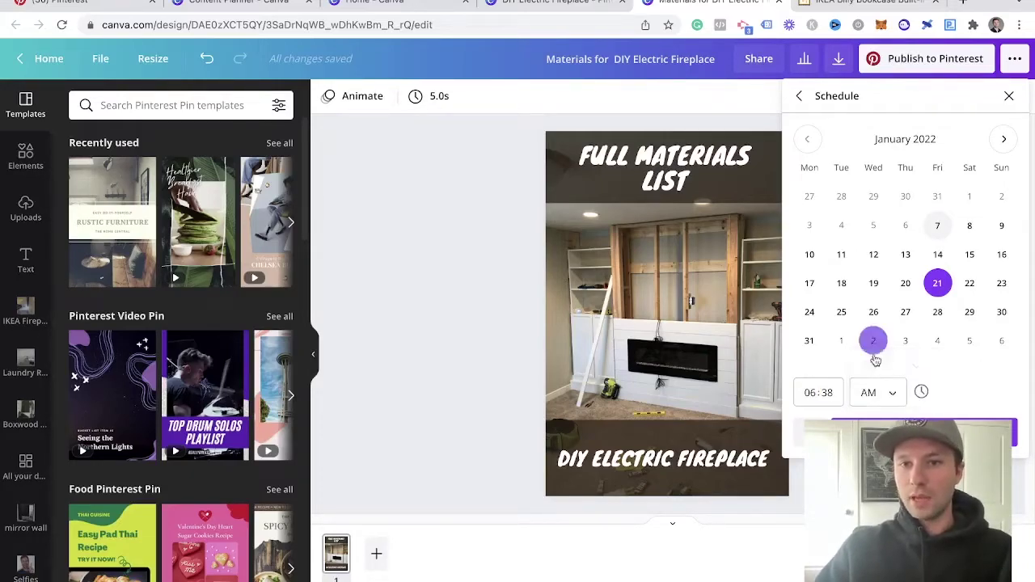
left_click(905, 433)
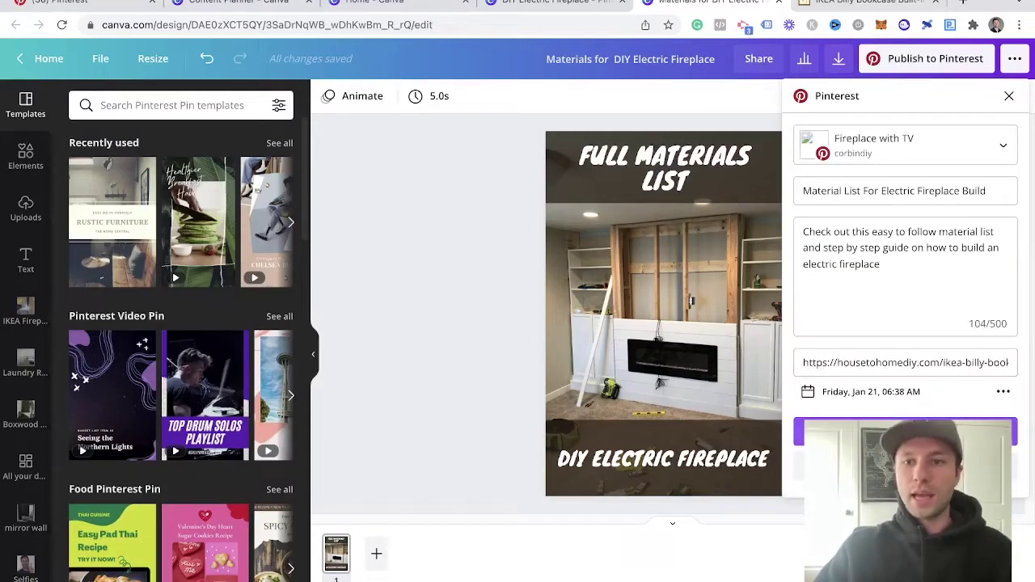
left_click(906, 431)
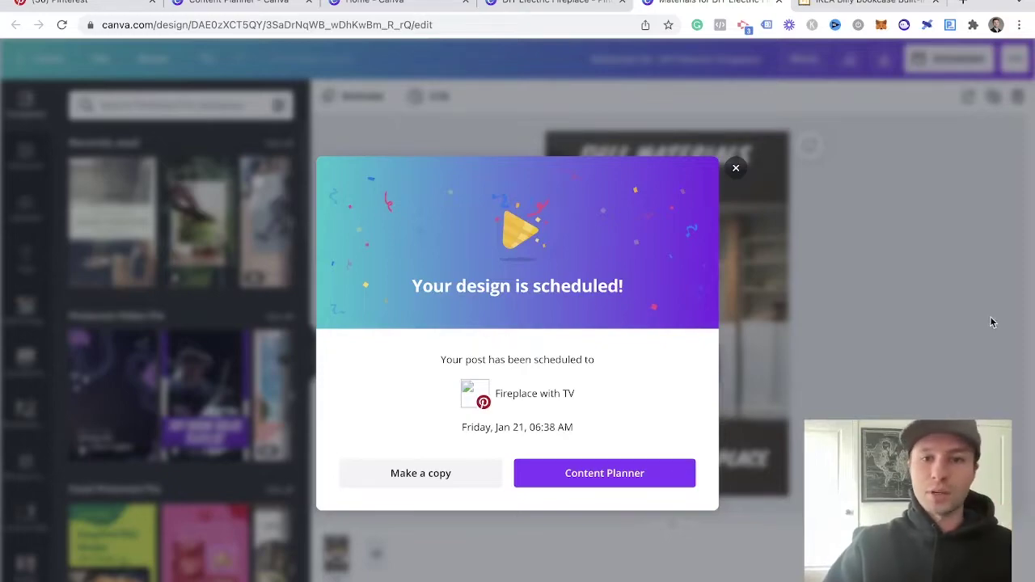
left_click(736, 168)
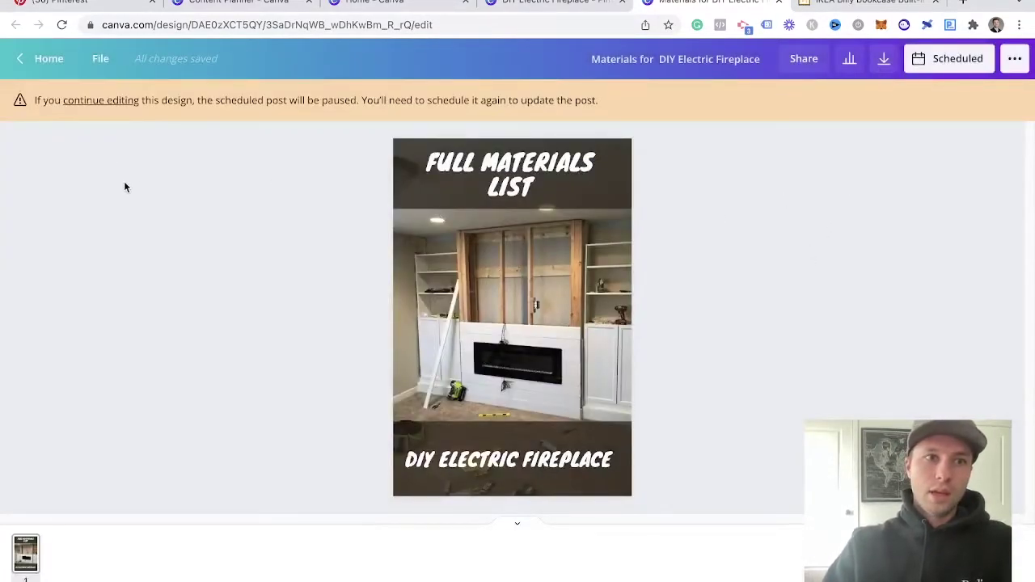
Step: Return to the Canva home page and create a new Pinterest Pin (1000 × 1500) design
left_click(37, 72)
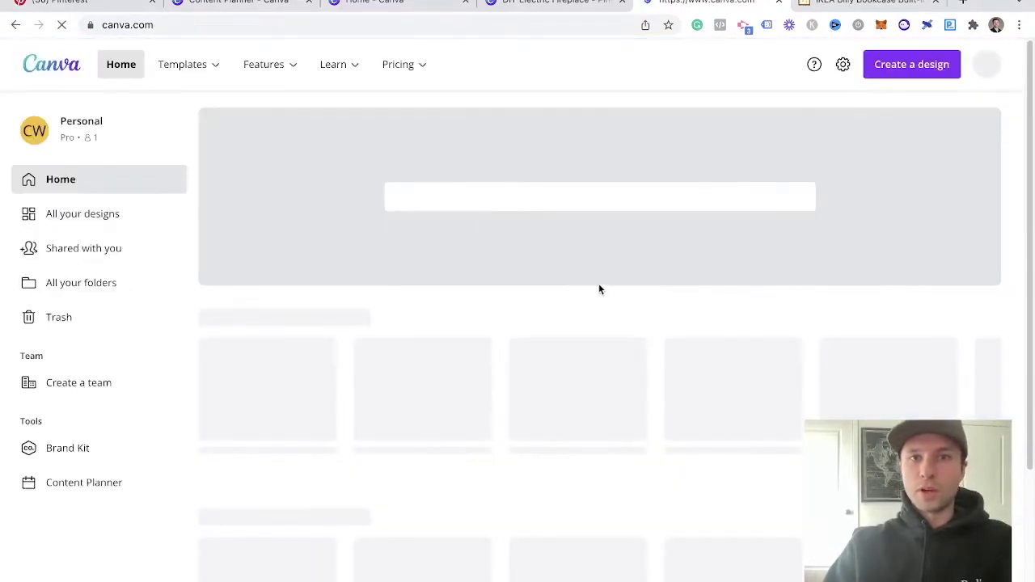
left_click(911, 65)
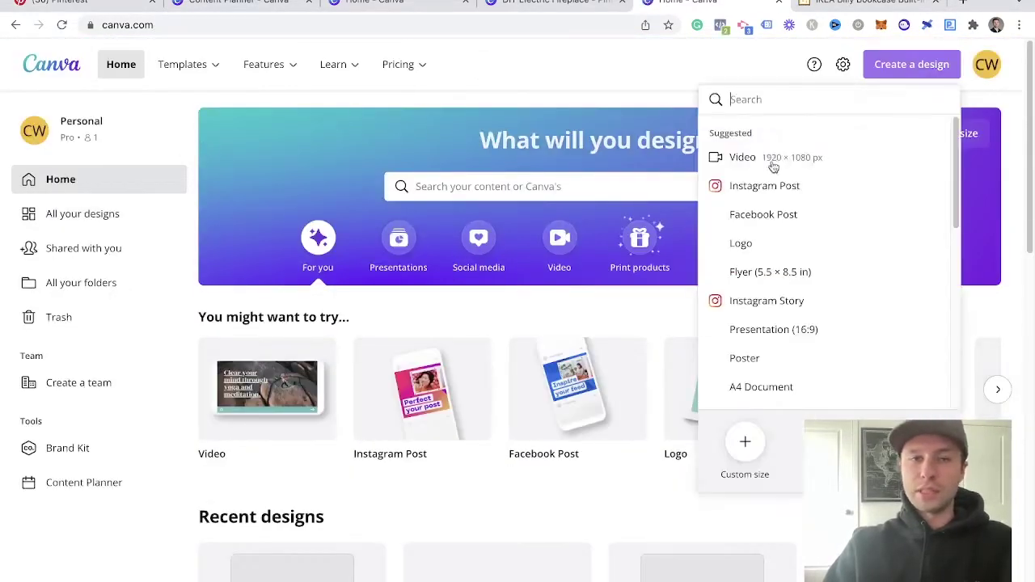
type("pin")
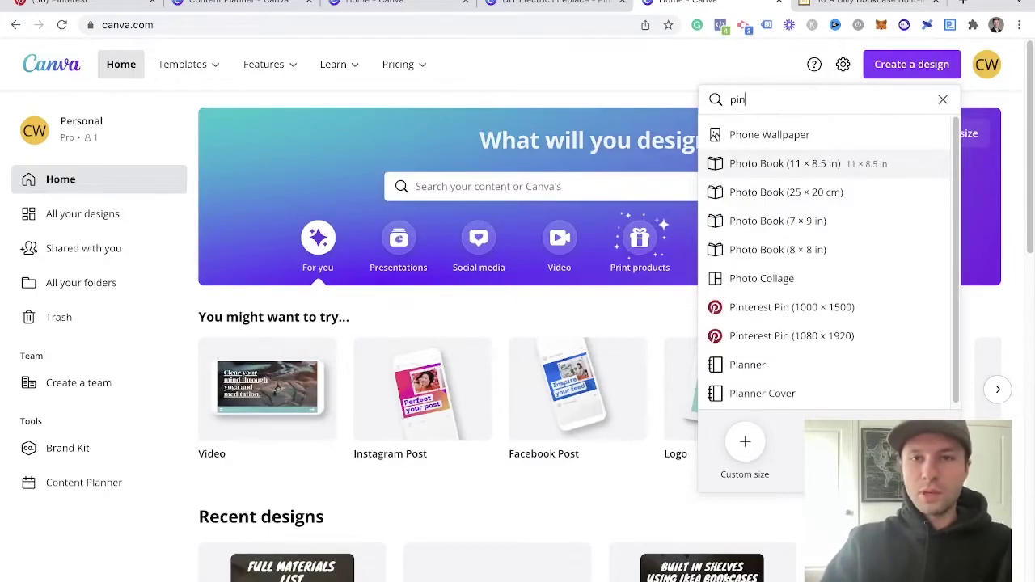
left_click(713, 145)
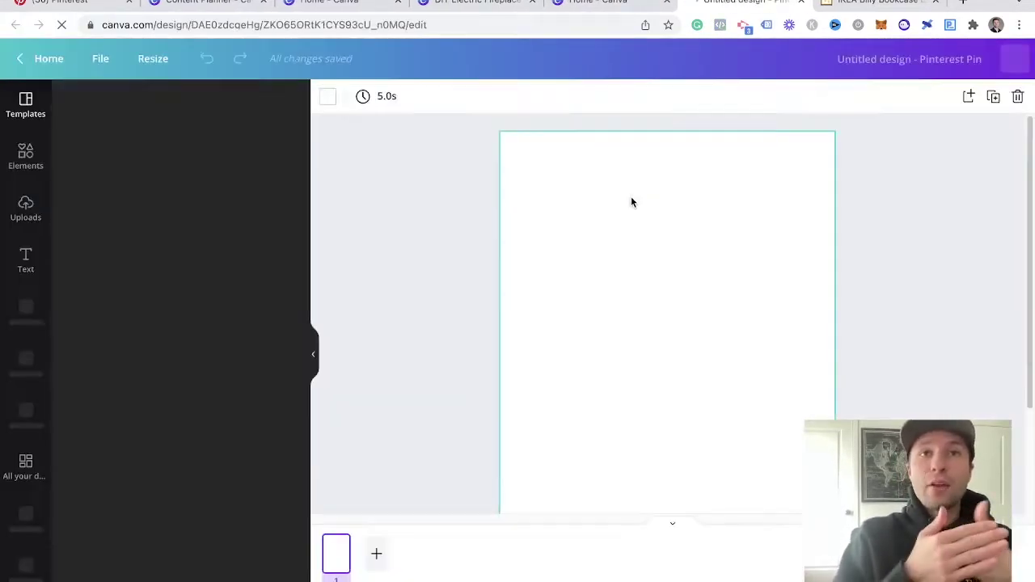
Step: Fill the blank pin with the angled portrait photo of the bed and dark wall from the Bedroom Accent Wall folder
scroll(26, 324, "down", 3)
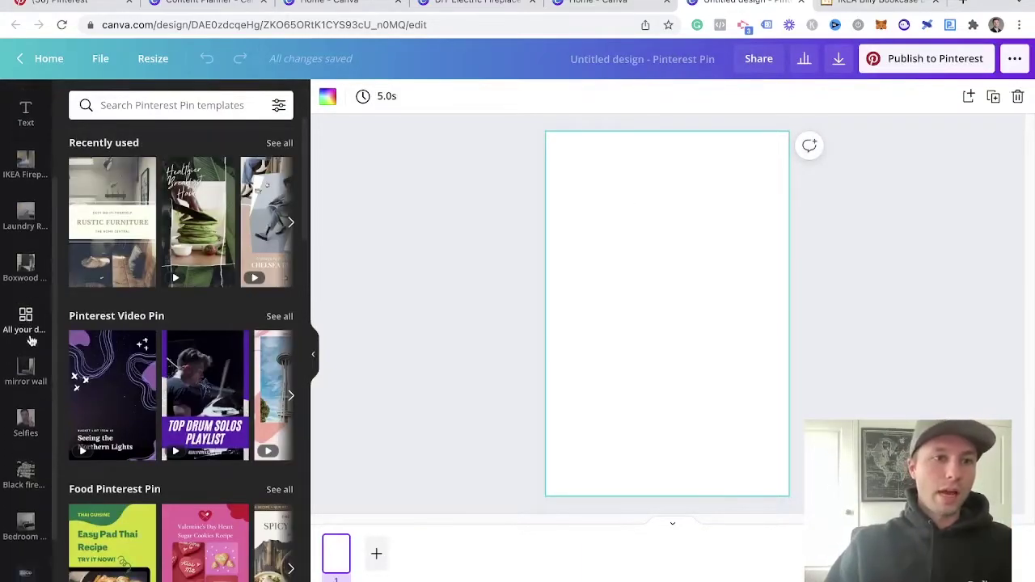
scroll(26, 315, "down", 3)
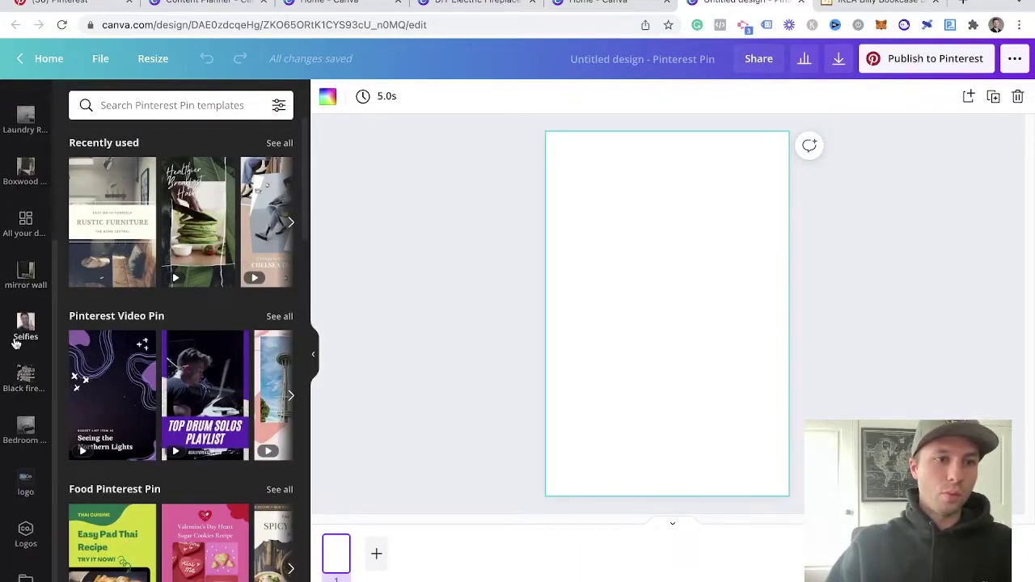
scroll(25, 370, "down", 1)
left_click(25, 394)
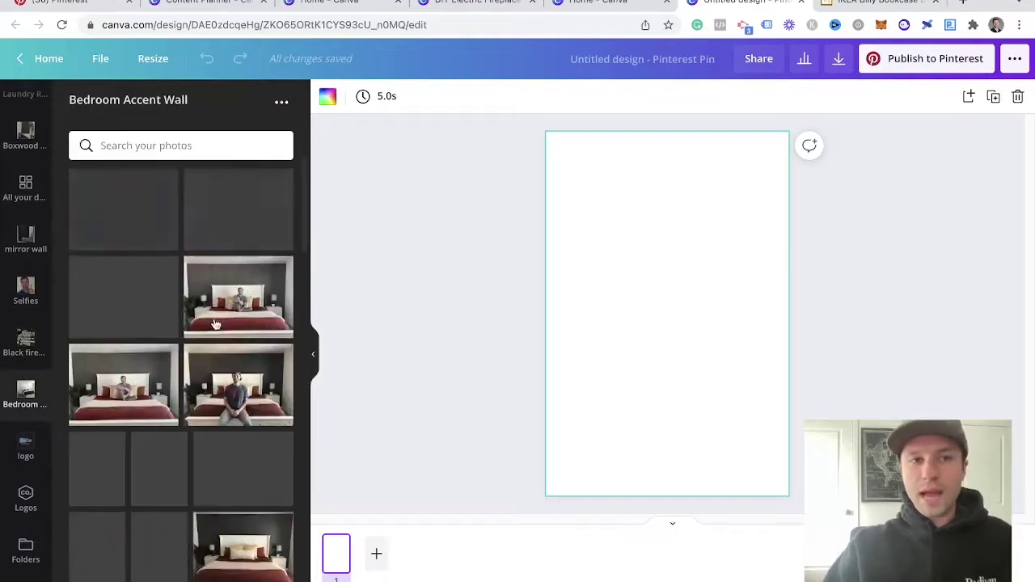
scroll(222, 335, "down", 5)
scroll(242, 393, "up", 4)
scroll(243, 394, "down", 3)
scroll(157, 358, "up", 3)
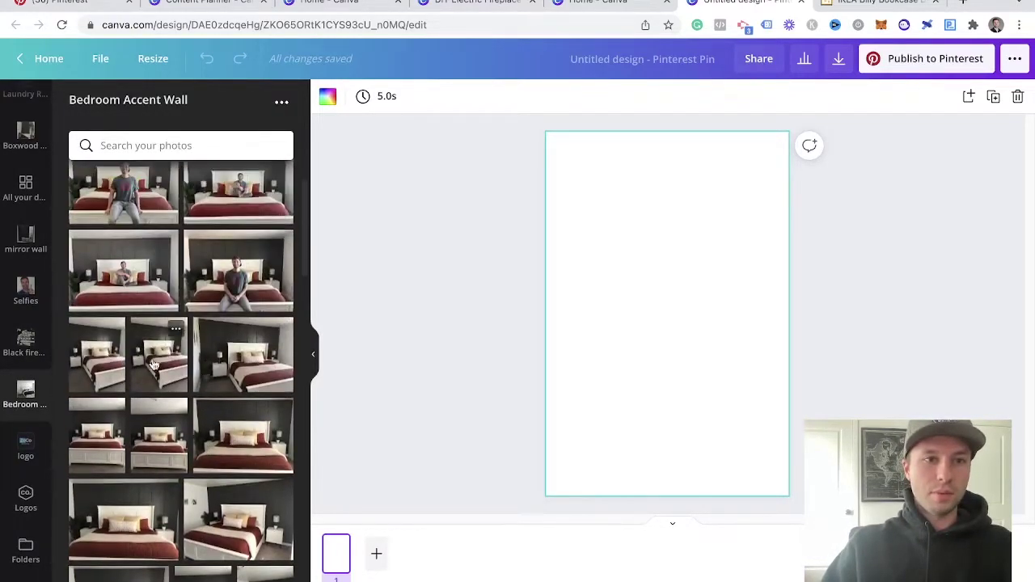
left_click(153, 360)
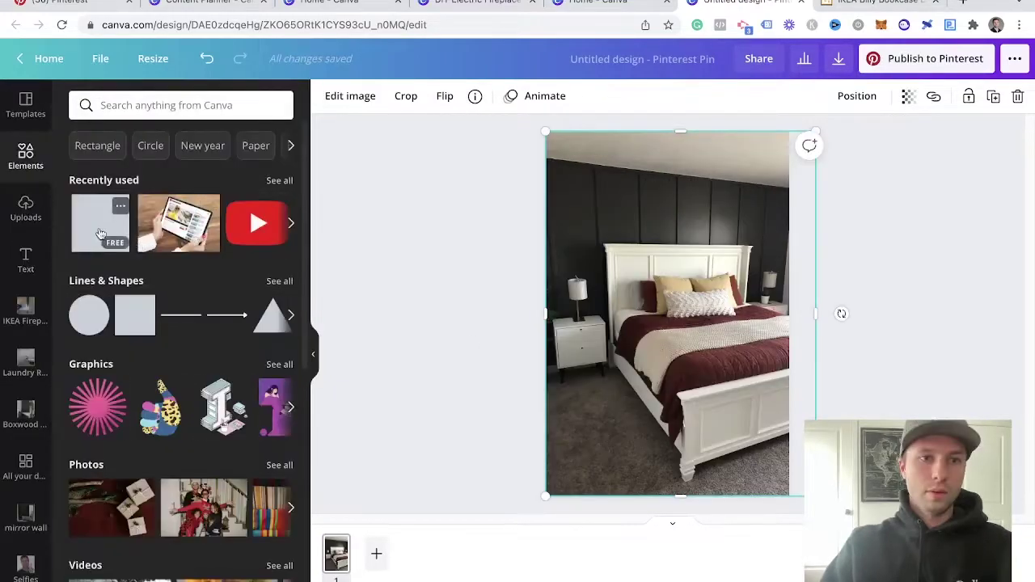
Step: Add a square shape and form it into a semi-transparent black band across the top of the bedroom photo
left_click(100, 233)
left_click_drag(663, 289, 608, 162)
left_click_drag(612, 255, 612, 198)
left_click_drag(678, 161, 804, 159)
left_click_drag(665, 187, 640, 146)
left_click_drag(660, 190, 645, 162)
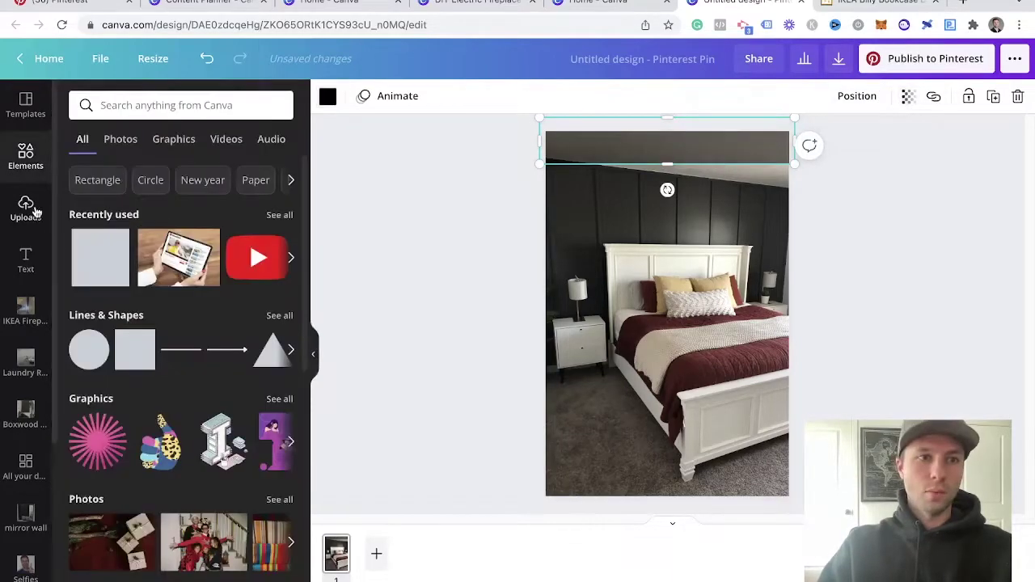
Step: Add the heading "Bedroom Accent Wall" from the Spirit Night text combination, fit it on the dark band, and reduce its size to 61.8
left_click(25, 258)
left_click(125, 356)
left_click(661, 223)
key("Delete")
left_click_drag(679, 220, 680, 174)
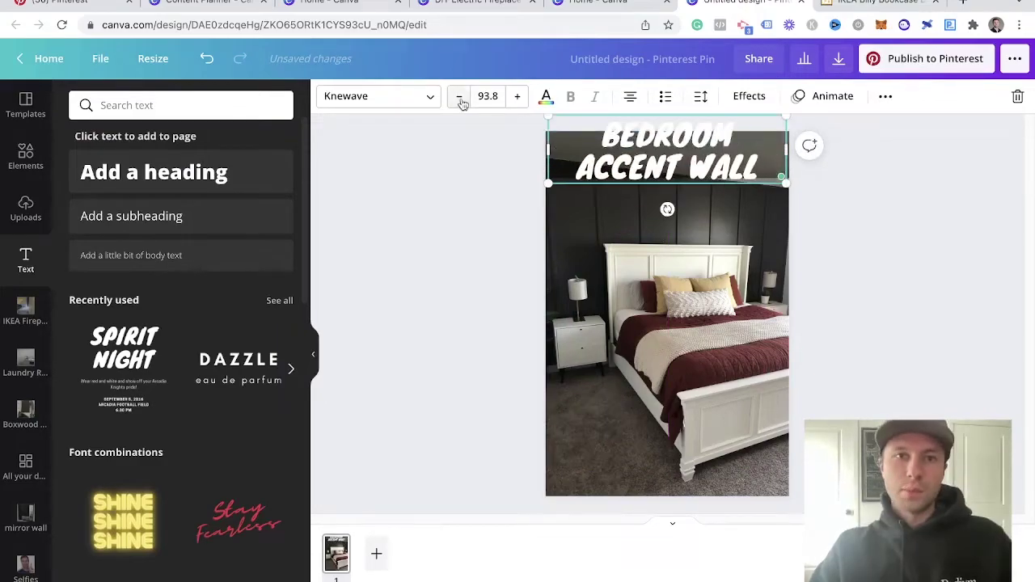
left_click(459, 96)
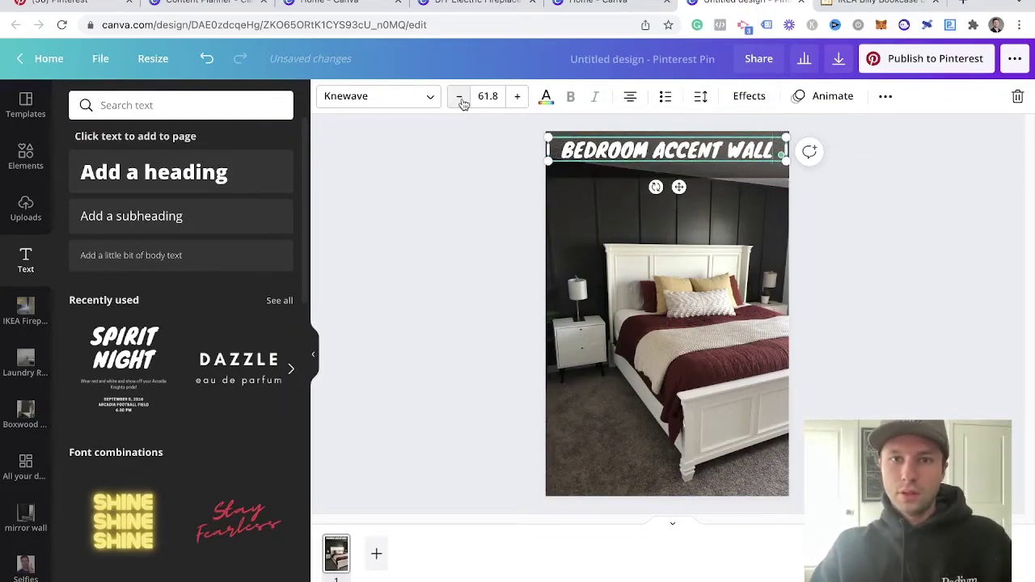
left_click(845, 202)
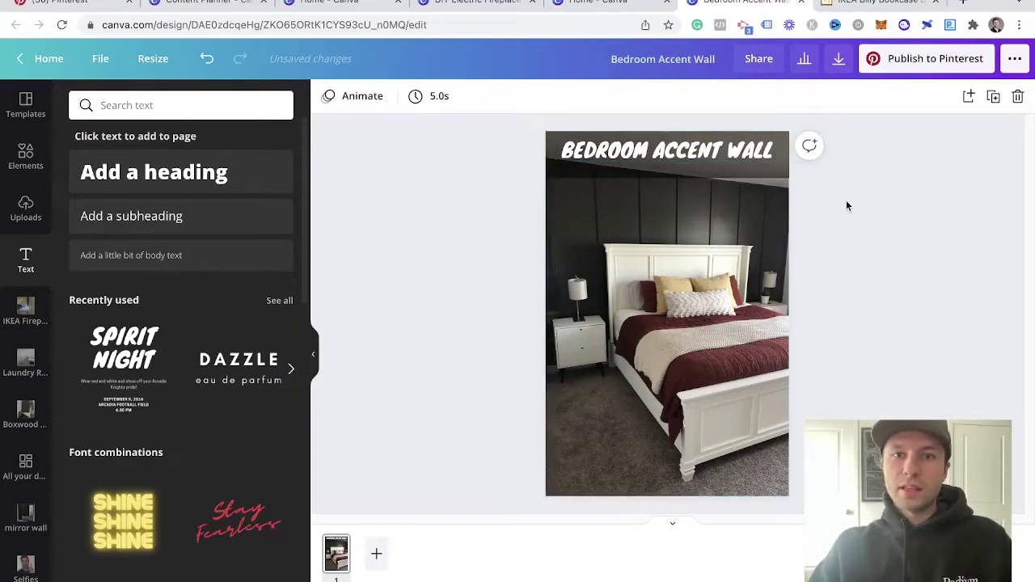
Step: Reduce the dark band's height so it fits closely behind the "Bedroom Accent Wall" heading
left_click(702, 164)
left_click(668, 171)
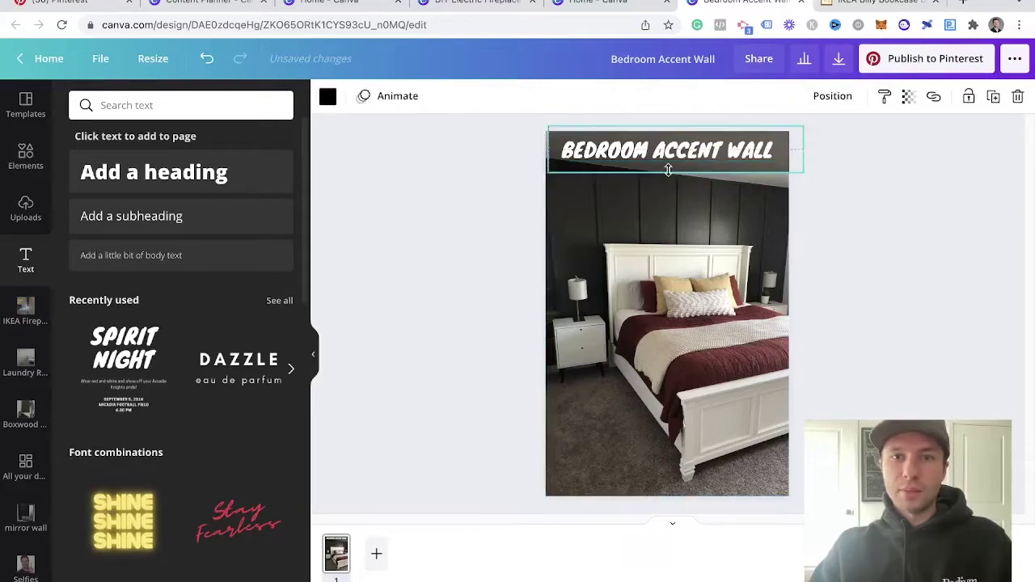
left_click(922, 172)
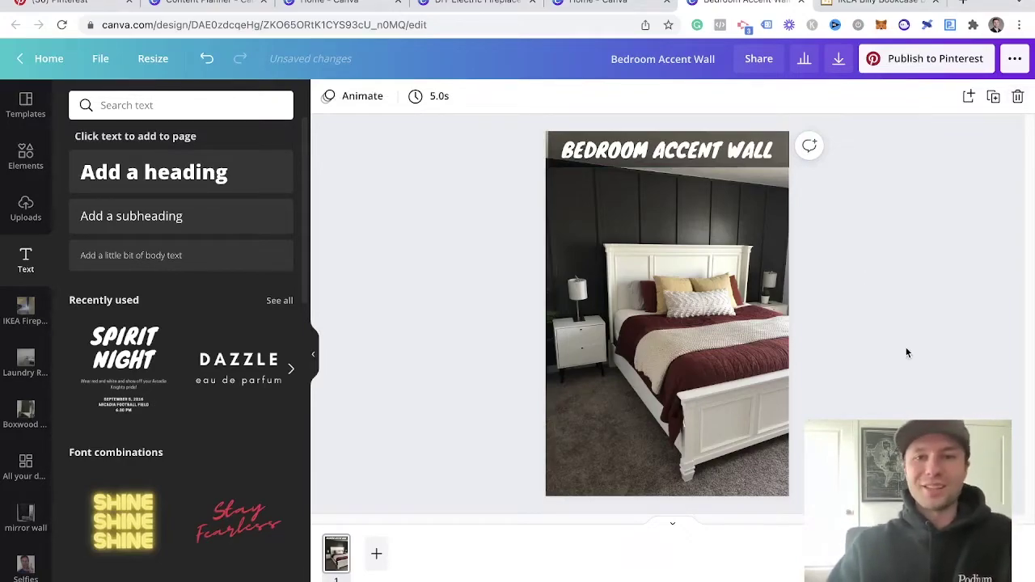
left_click(668, 266)
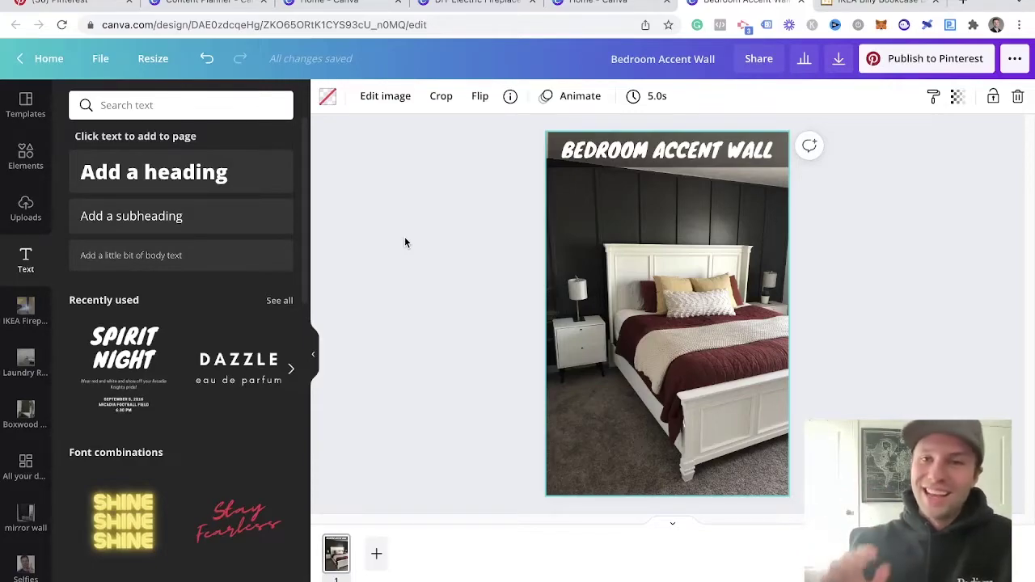
left_click(847, 174)
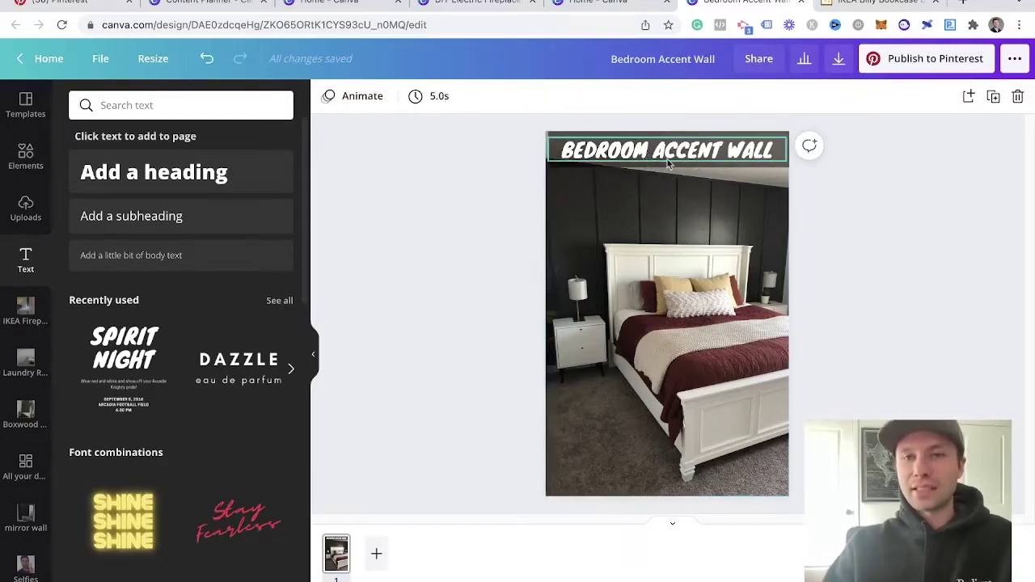
Step: Rename the design as "Bedroom Accent Wall Ideas"
left_click(922, 58)
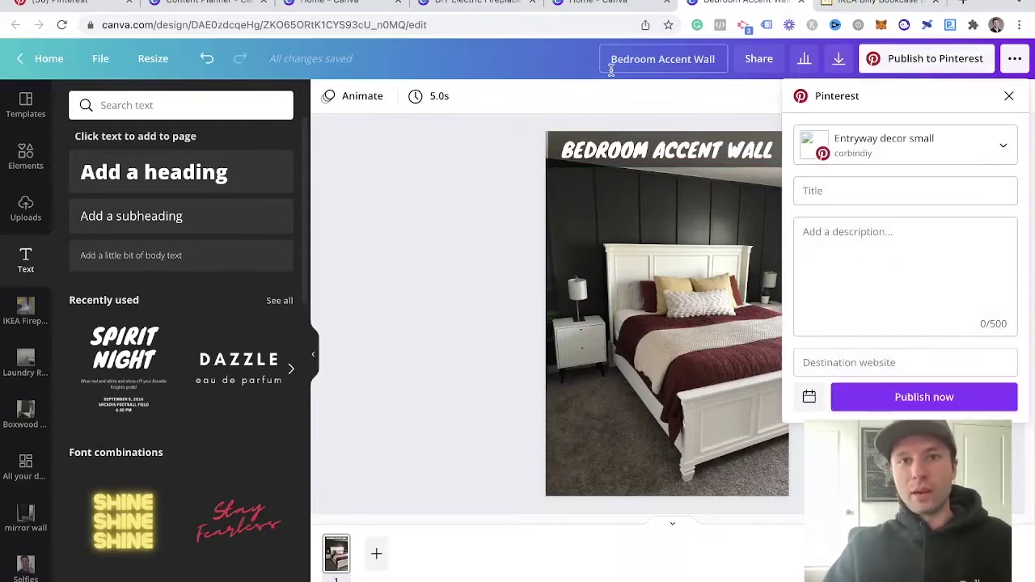
left_click(720, 60)
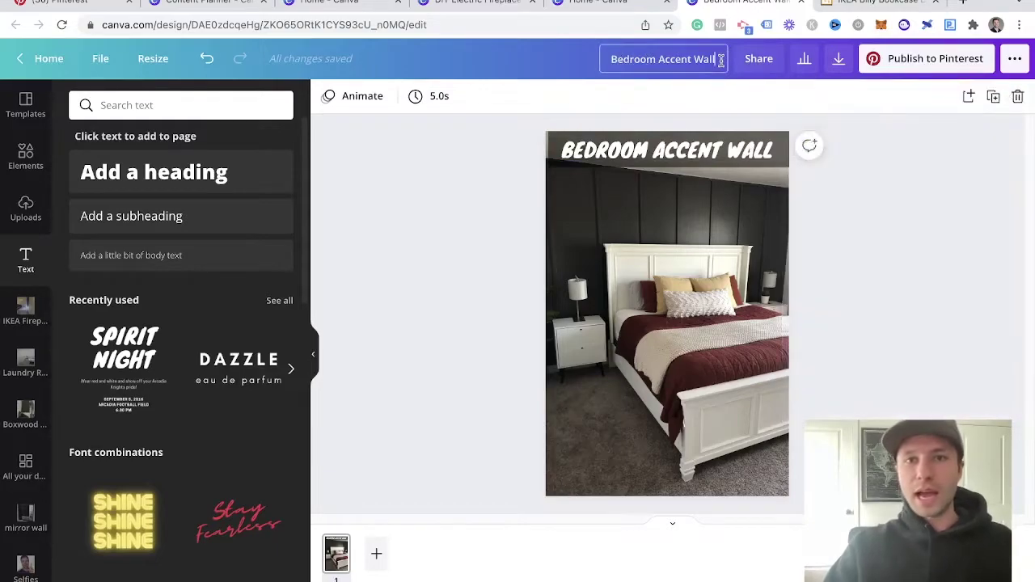
type("Id")
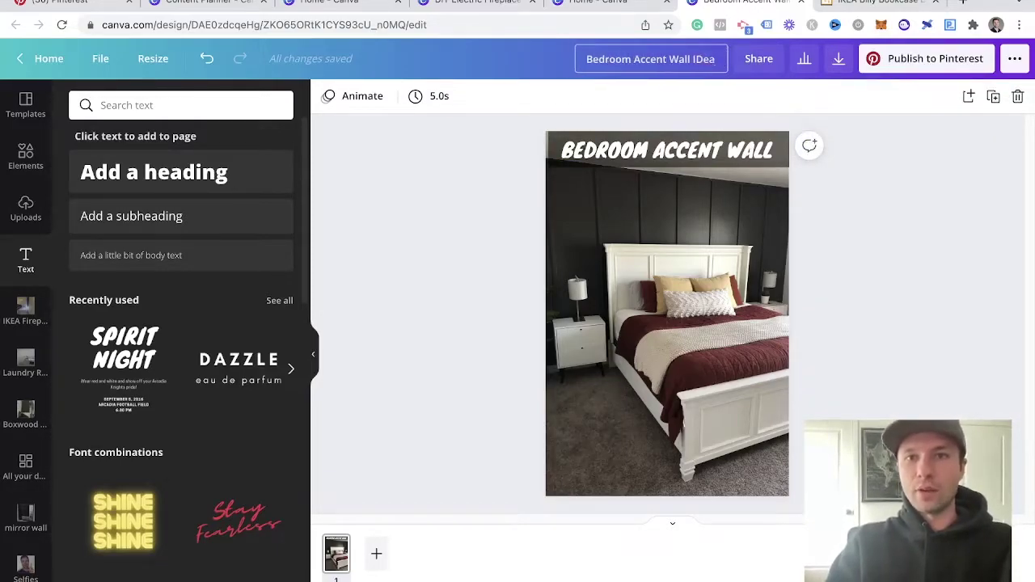
type("eas")
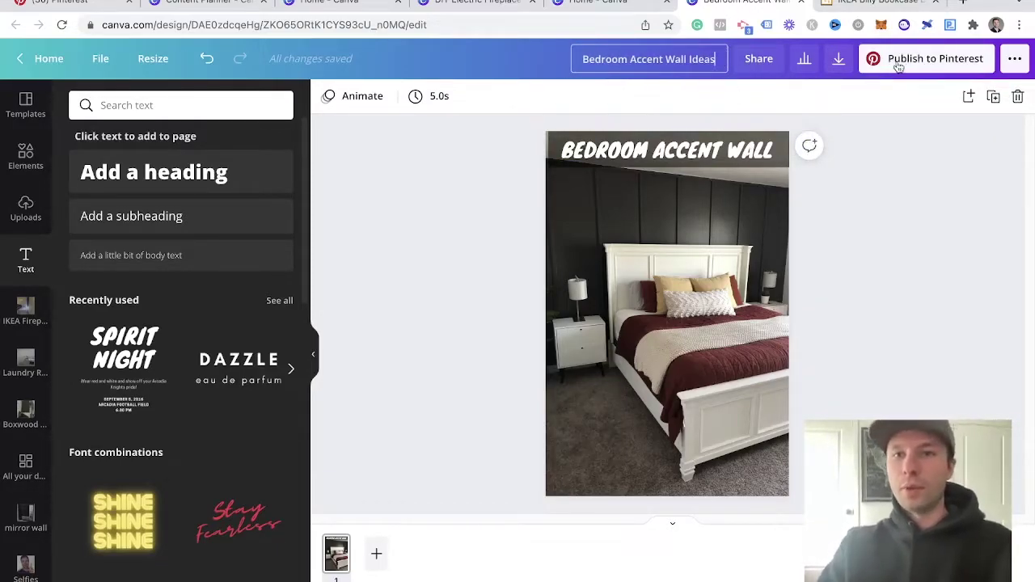
Step: Start publishing the pin to Pinterest and choose the Bedroom Accent Walls board by searching the boards for "acc"
left_click(904, 61)
left_click(808, 143)
scroll(902, 230, "down", 2)
scroll(902, 232, "down", 3)
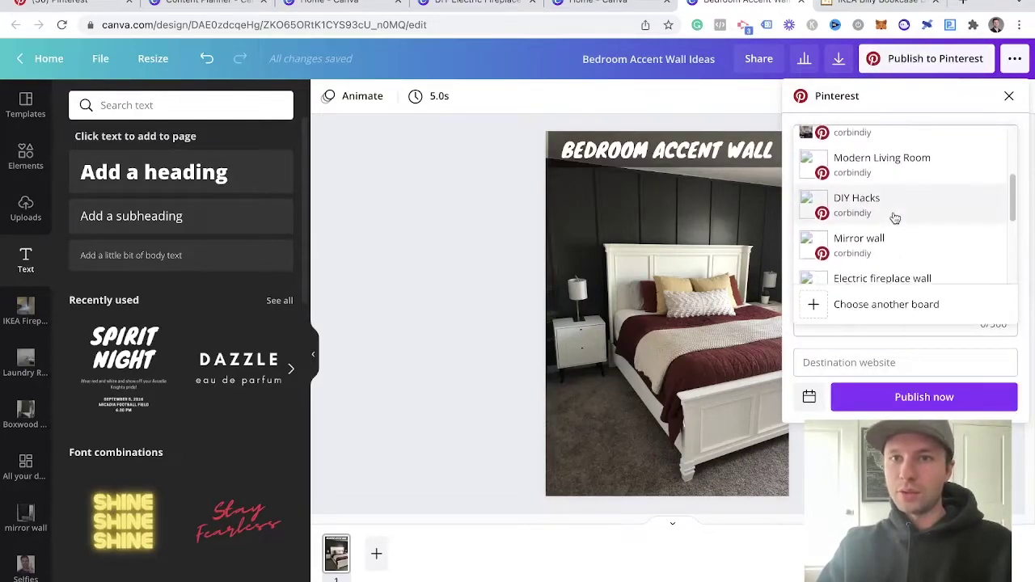
scroll(905, 220, "down", 2)
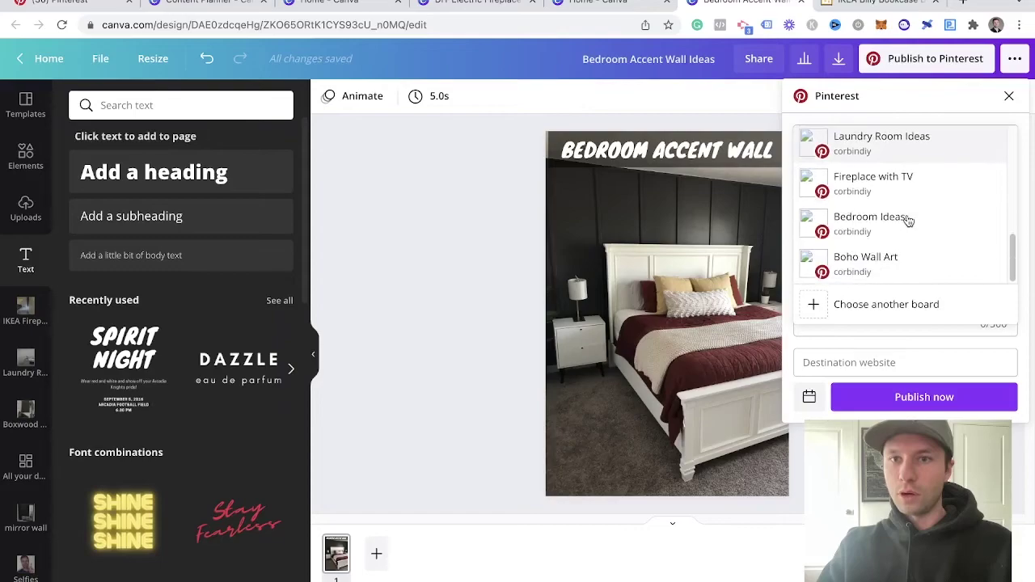
scroll(907, 257, "up", 7)
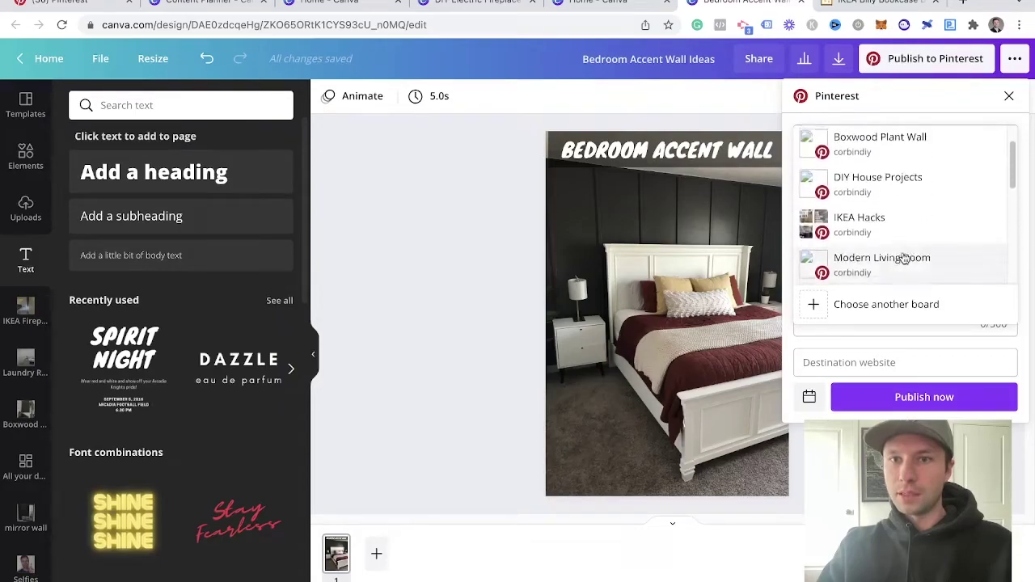
left_click(886, 304)
type("acc")
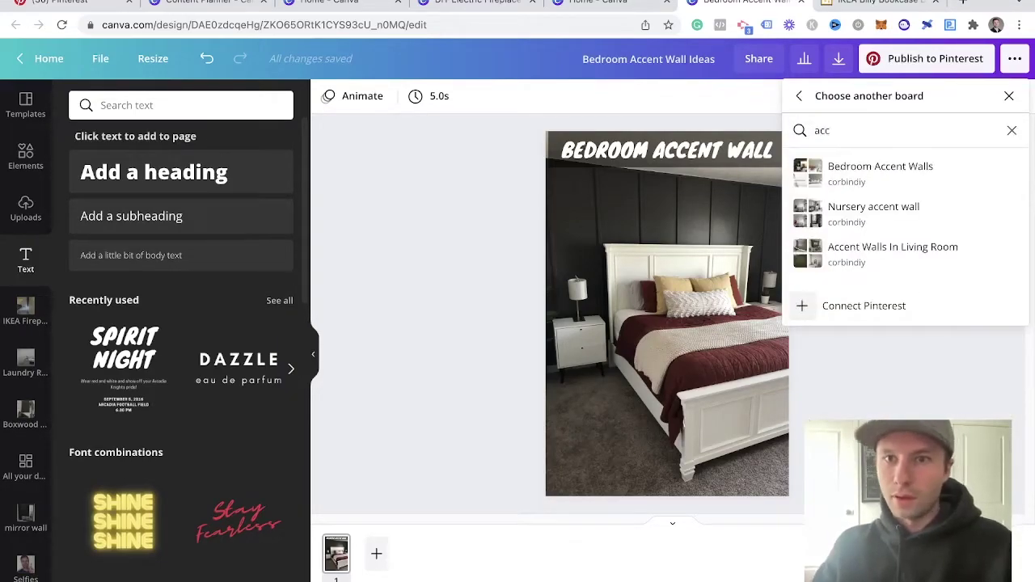
left_click(867, 178)
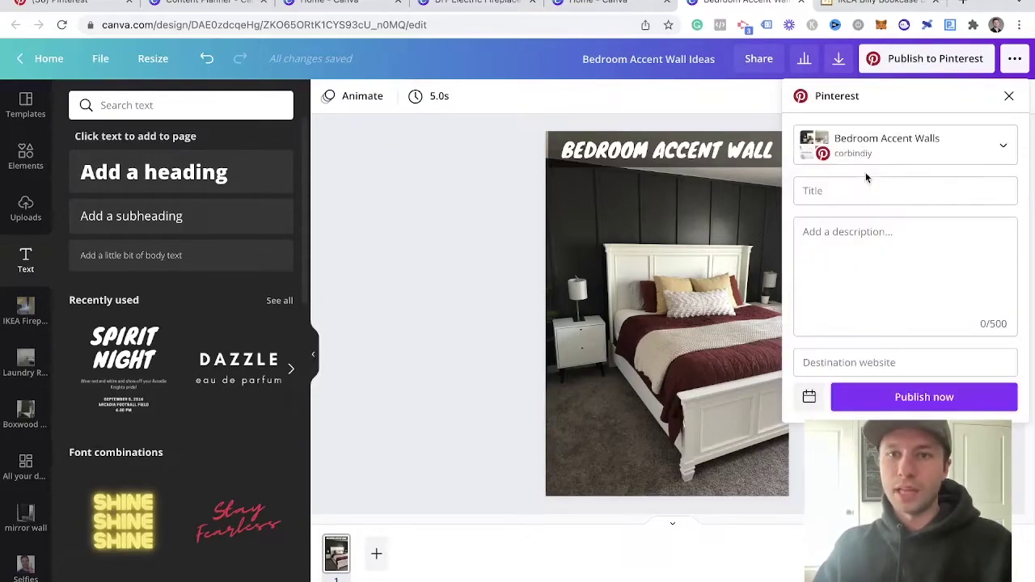
Step: Title the pin "Dark Bedroom Accent Wall" and describe it as "Learn how to build a beautiful dark bedroom accent wall that is very DIY beginner friendly."
left_click(829, 192)
type("Dark Bedroom Accent Wall")
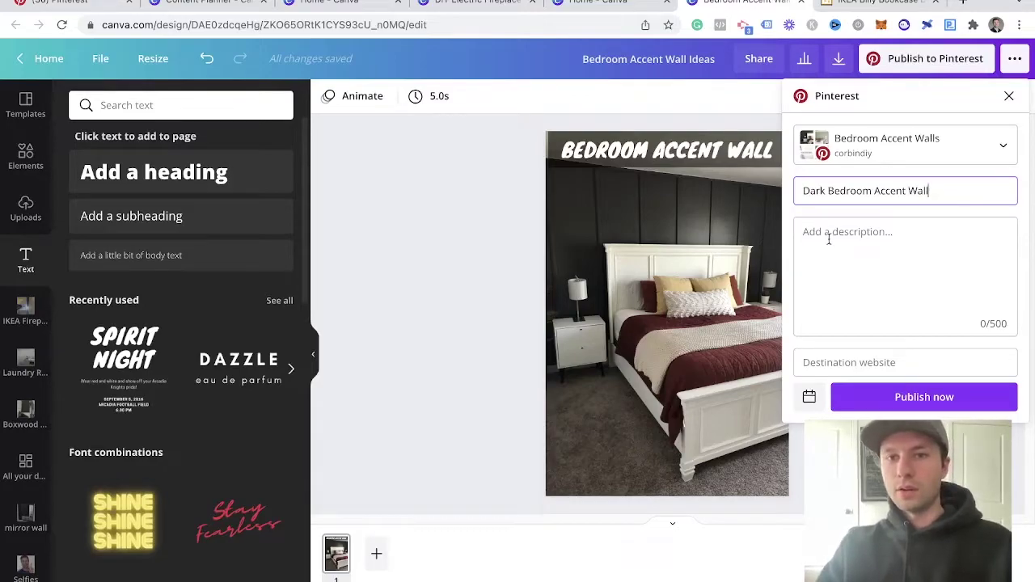
left_click(828, 240)
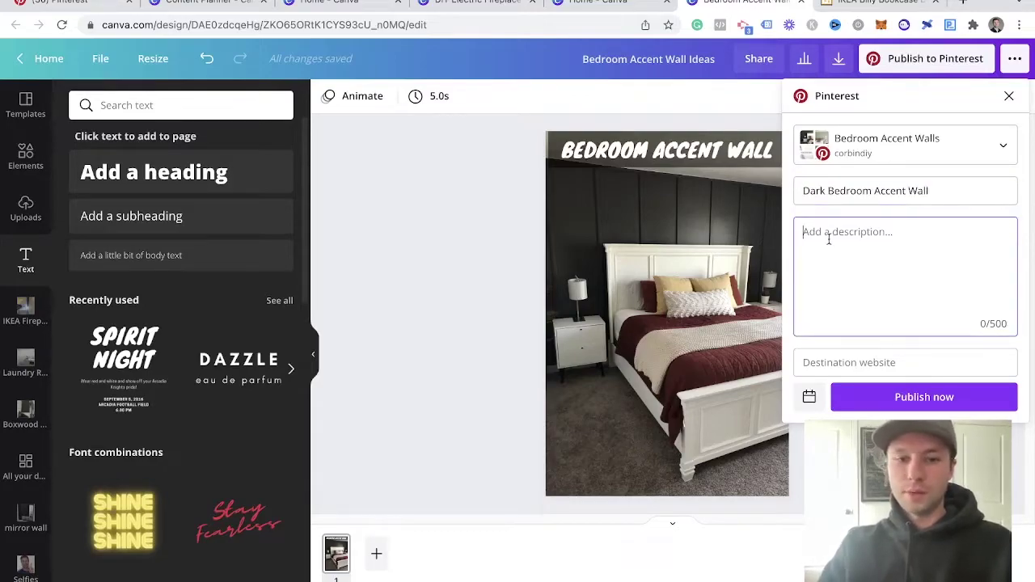
type("Learn how to build a beautiful dark bedr")
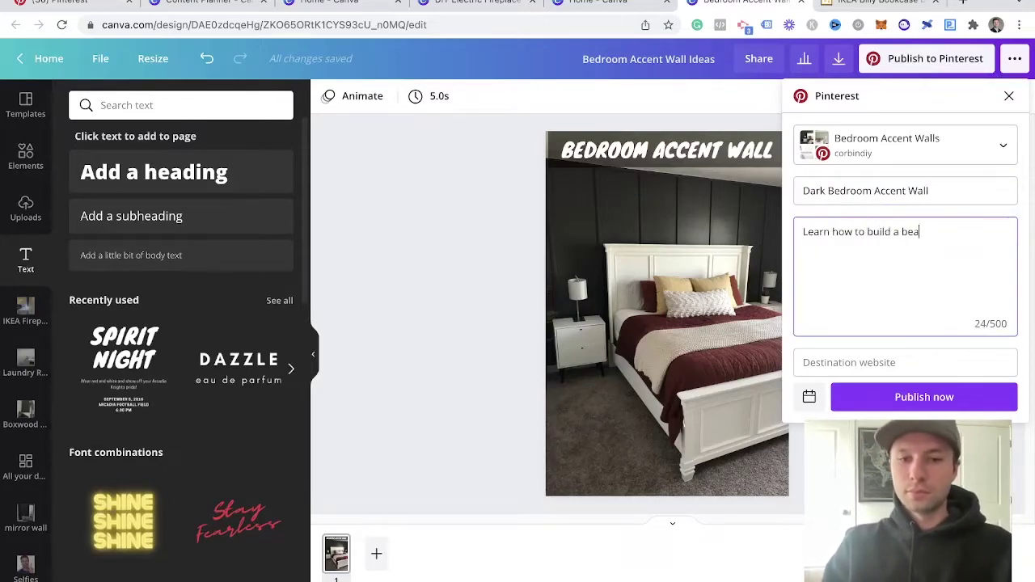
key("BackSpace")
key("BackSpace")
key("BackSpace")
key("BackSpace")
type("dark bedroom accent wall that is very DIY beginner friendly.")
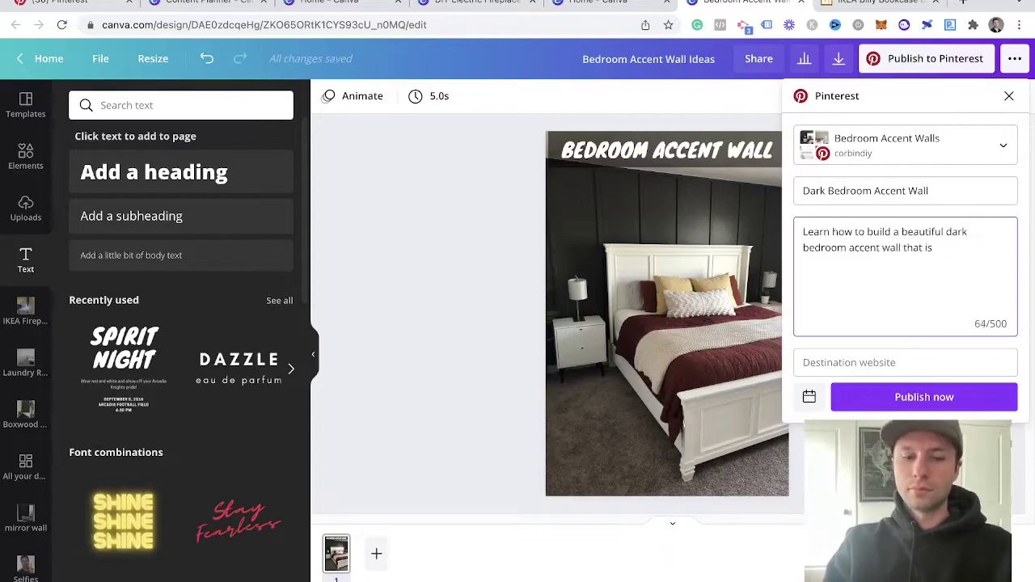
left_click(847, 364)
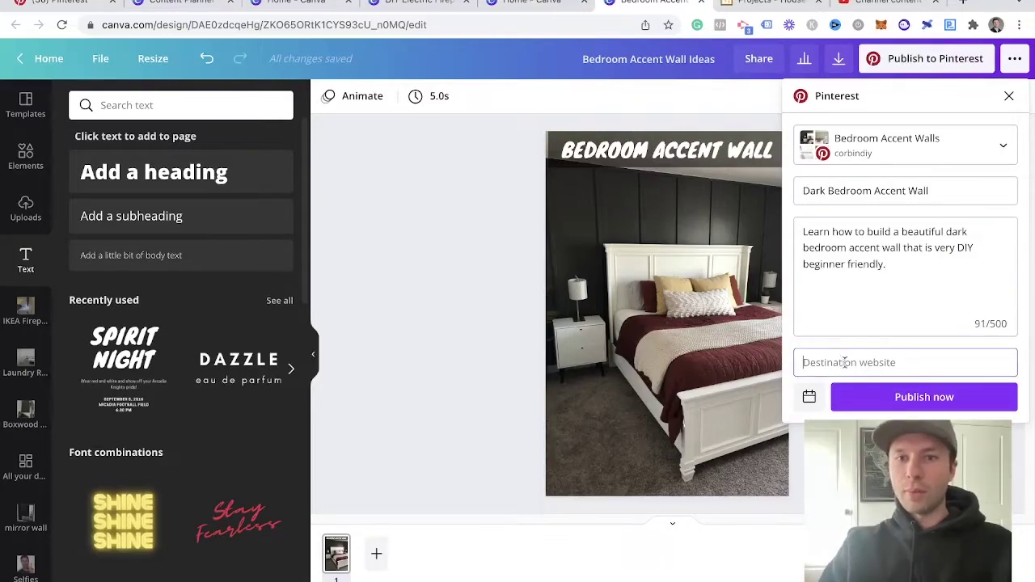
left_click(881, 4)
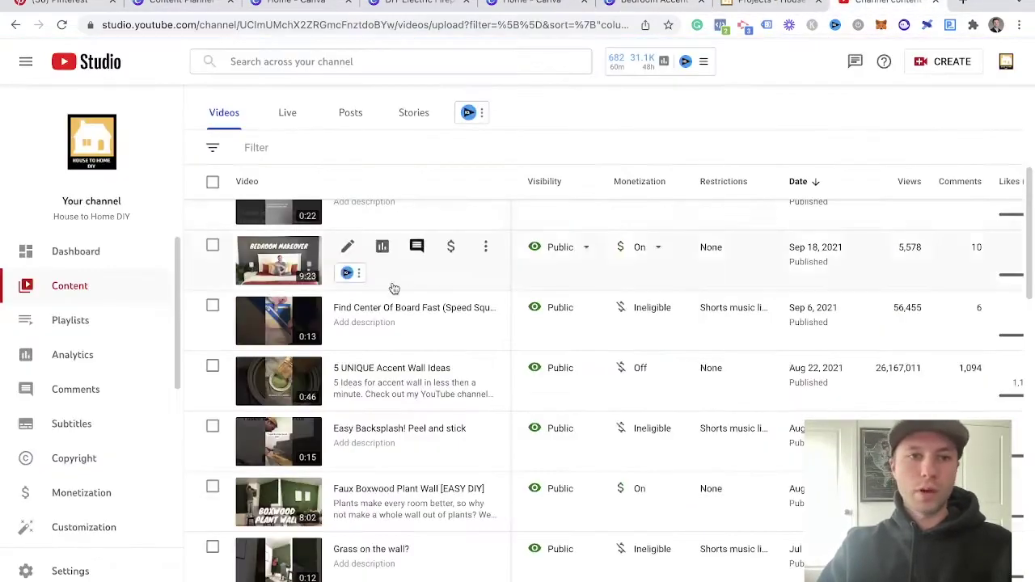
scroll(460, 286, "up", 1)
left_click(485, 266)
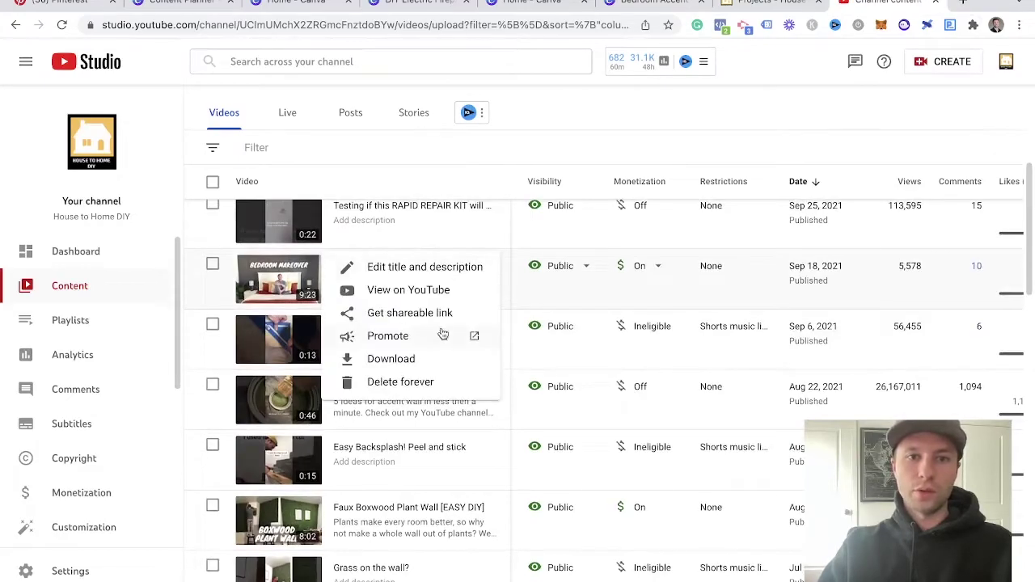
left_click(409, 313)
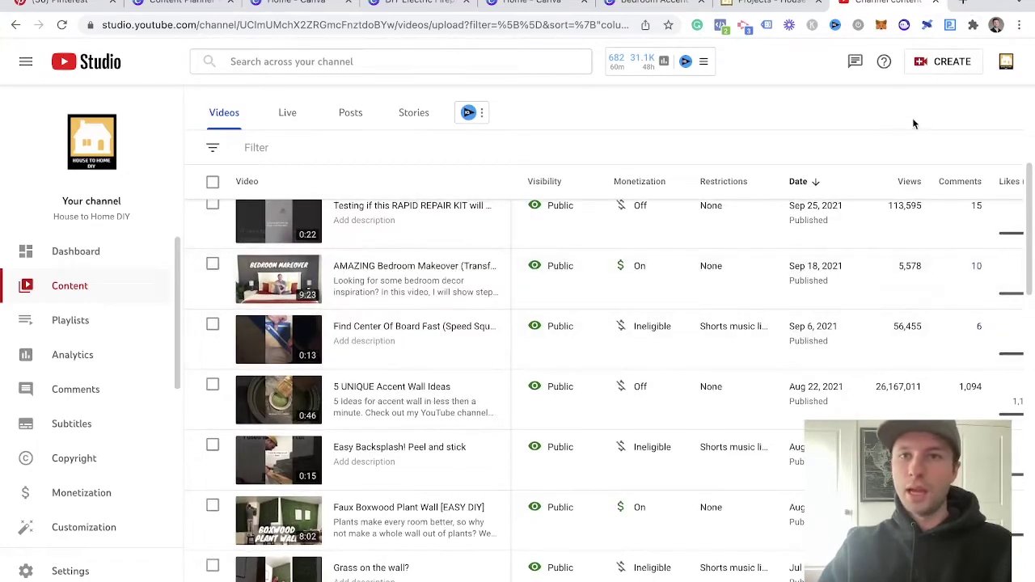
left_click(647, 4)
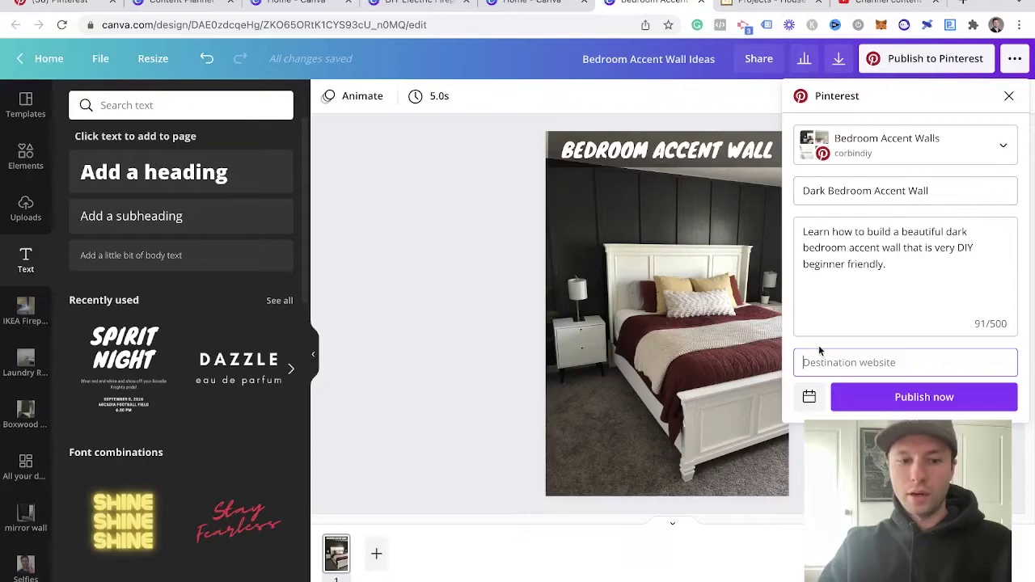
type("https://youtu.be/GwkNLgUHO7s")
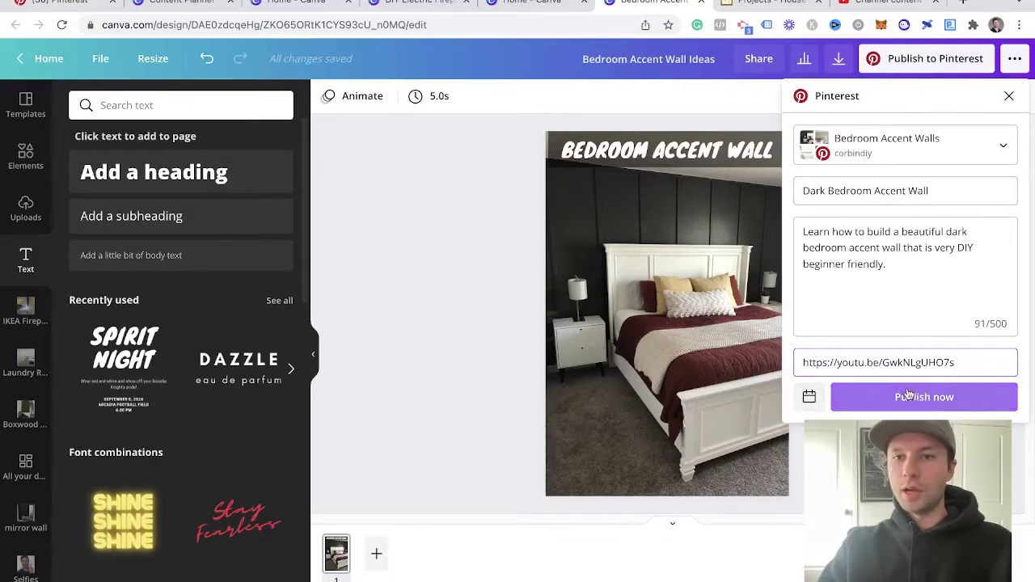
Step: Open the pin's scheduling calendar and check the January 2022 content planner for days that already have pins
left_click(809, 396)
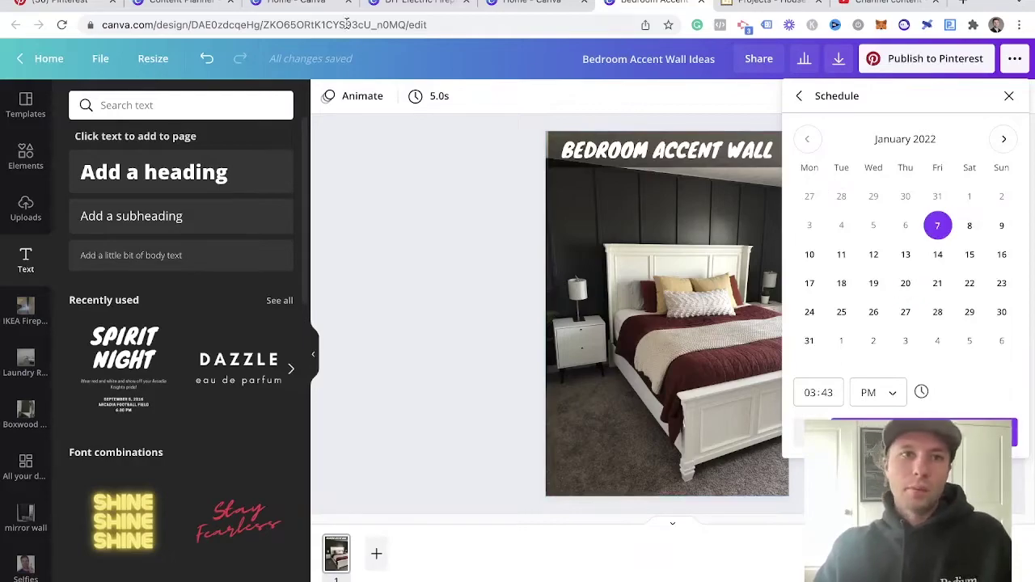
left_click(311, 4)
left_click(173, 4)
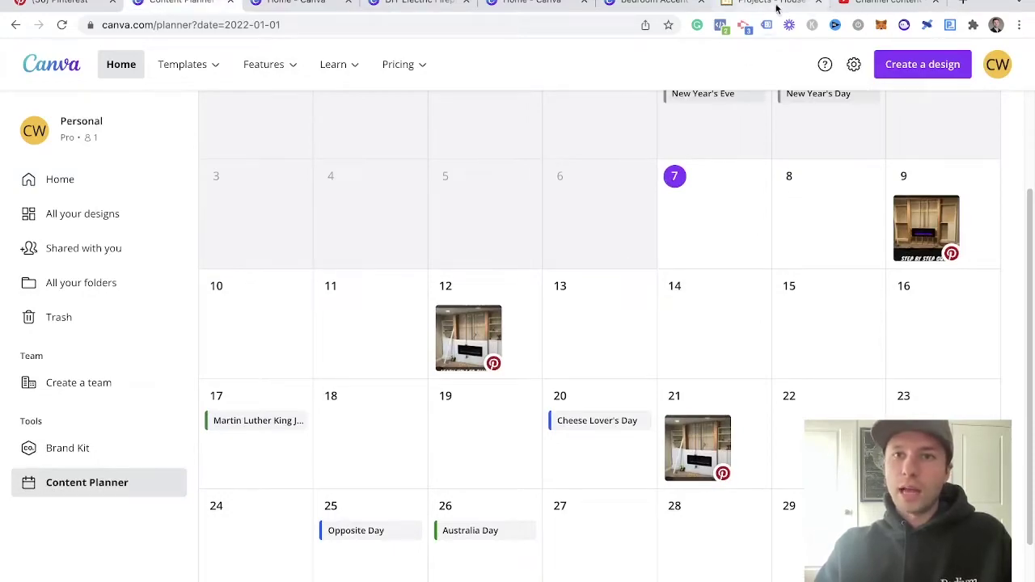
left_click(872, 8)
left_click(776, 7)
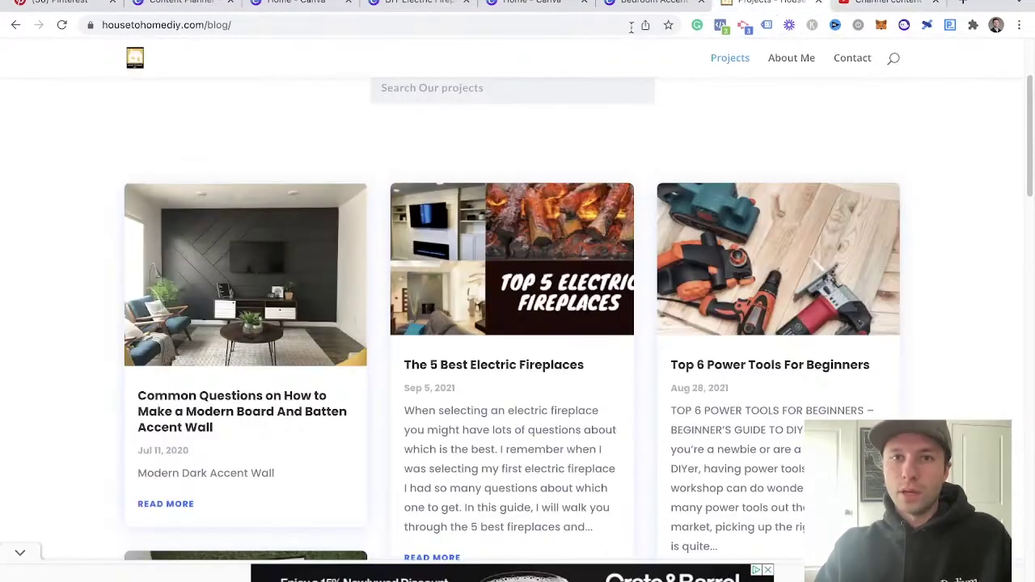
left_click(536, 6)
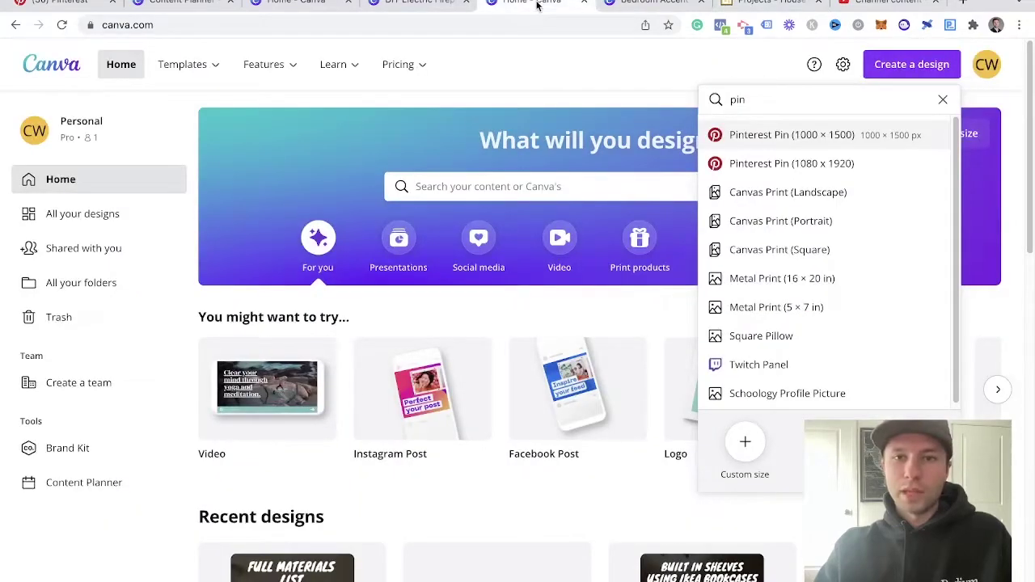
left_click(651, 5)
Step: Schedule the bedroom accent wall pin for January 8, 2022 at 07:43 AM
left_click(964, 227)
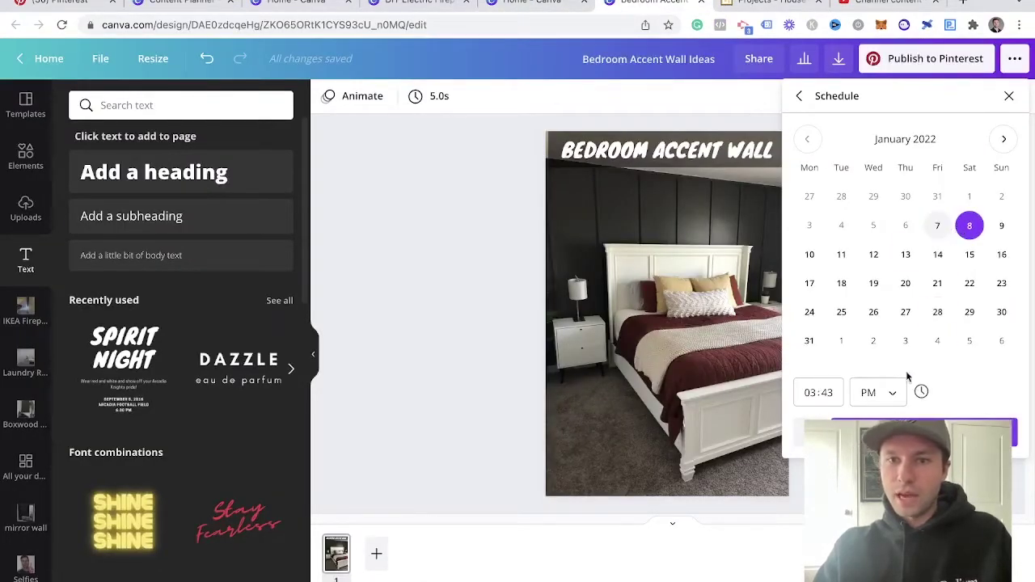
left_click(811, 393)
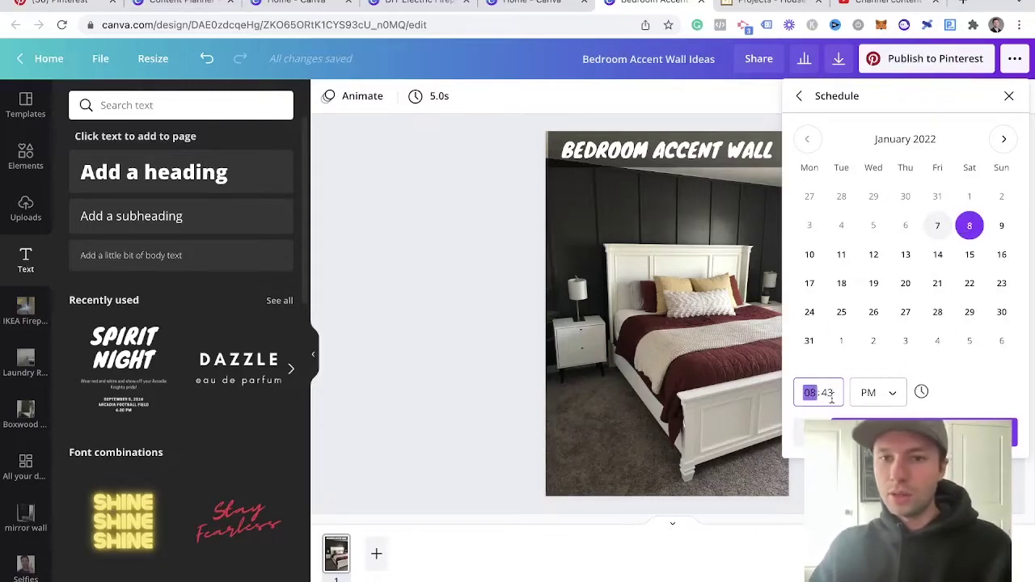
type("7")
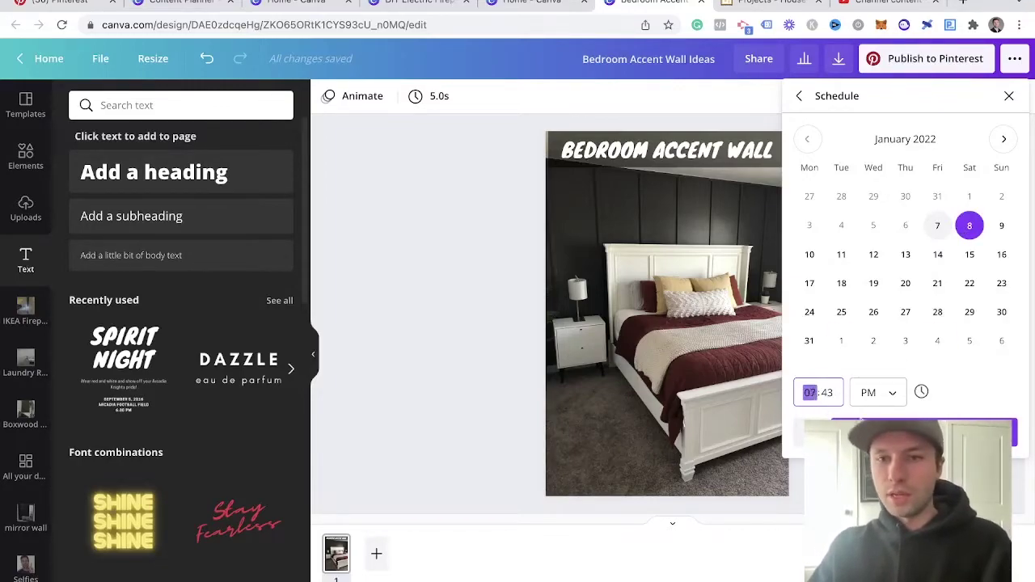
left_click(888, 394)
left_click(872, 364)
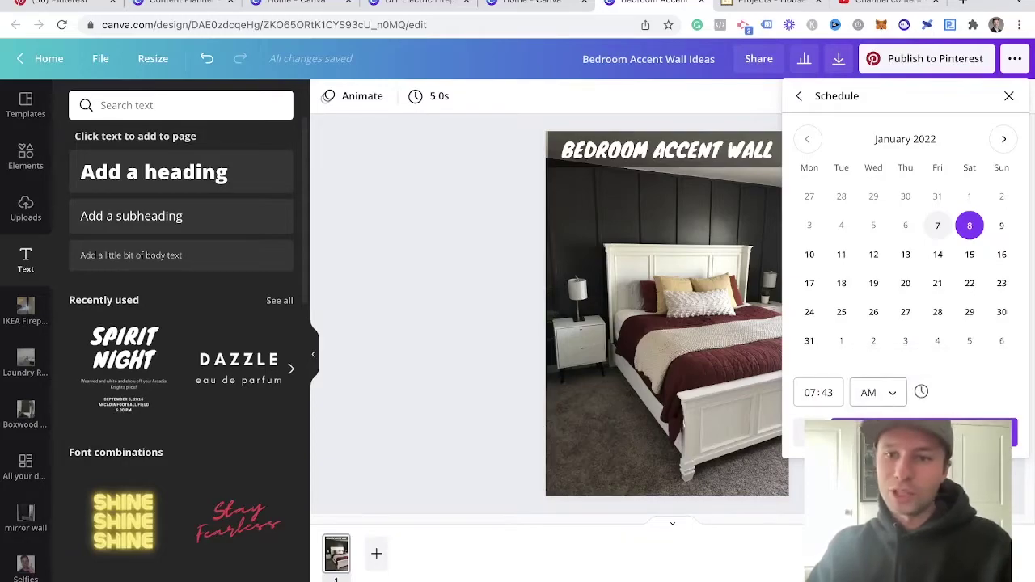
left_click(897, 430)
left_click(881, 422)
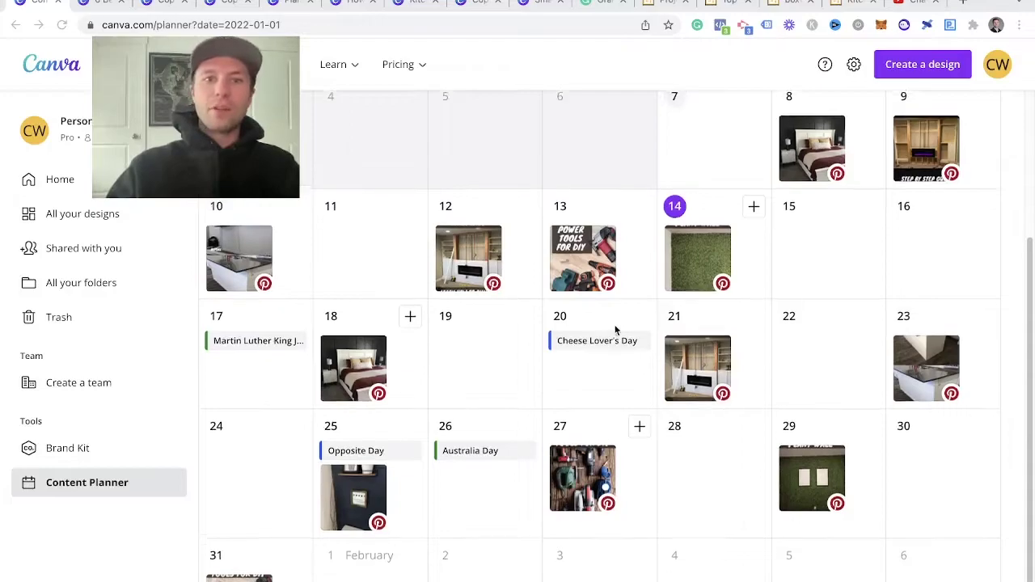
Step: Review the pins scheduled across January 2022 in the content planner and view the designs offered for January 19
scroll(617, 322, "up", 1)
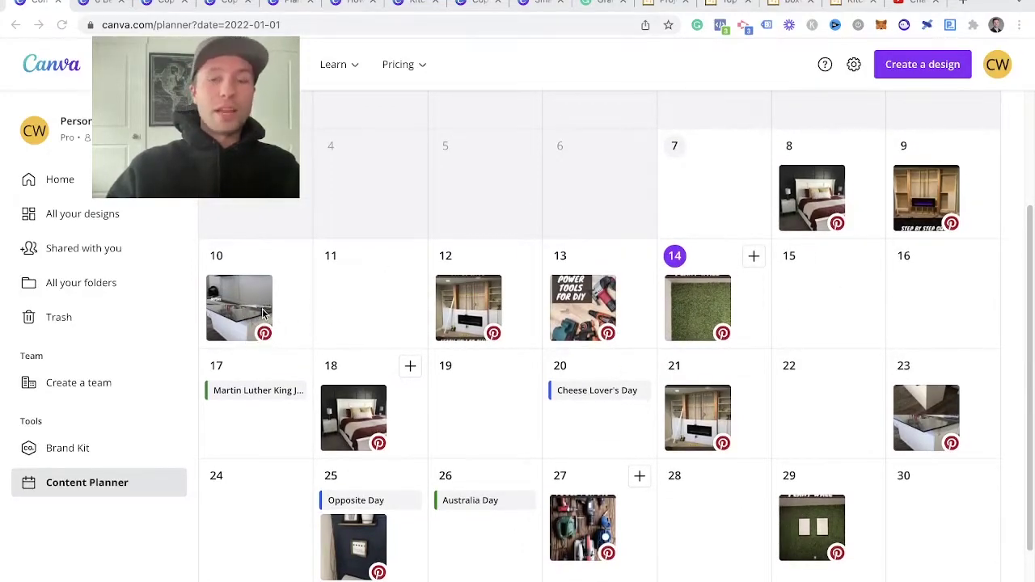
scroll(416, 329, "down", 2)
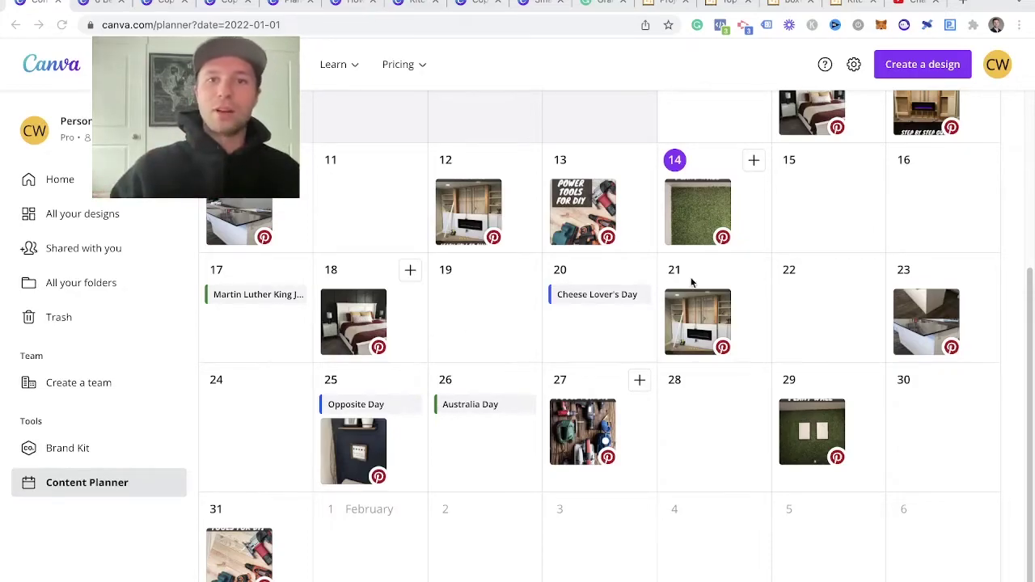
scroll(639, 296, "down", 1)
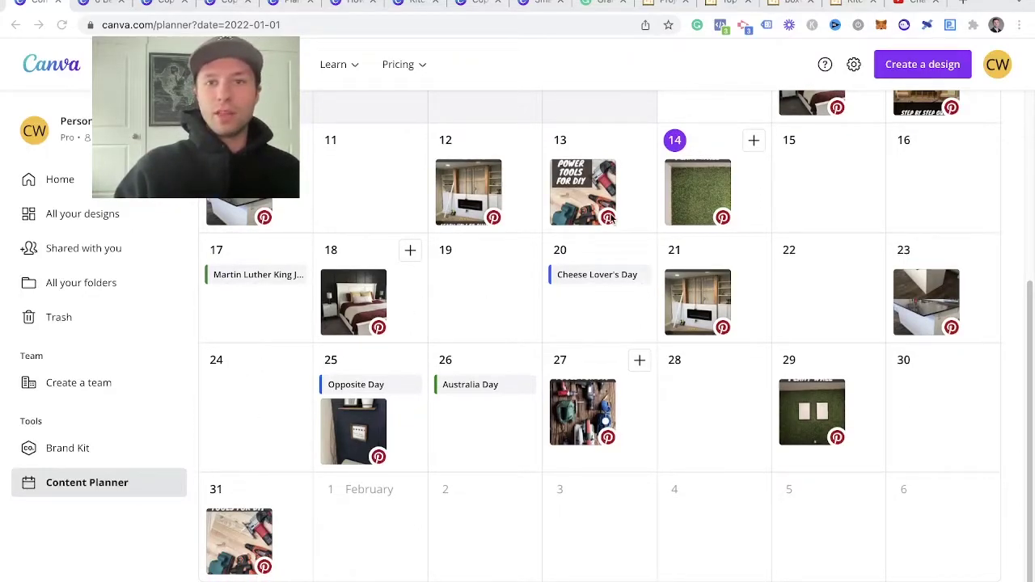
scroll(762, 203, "up", 1)
scroll(841, 152, "up", 3)
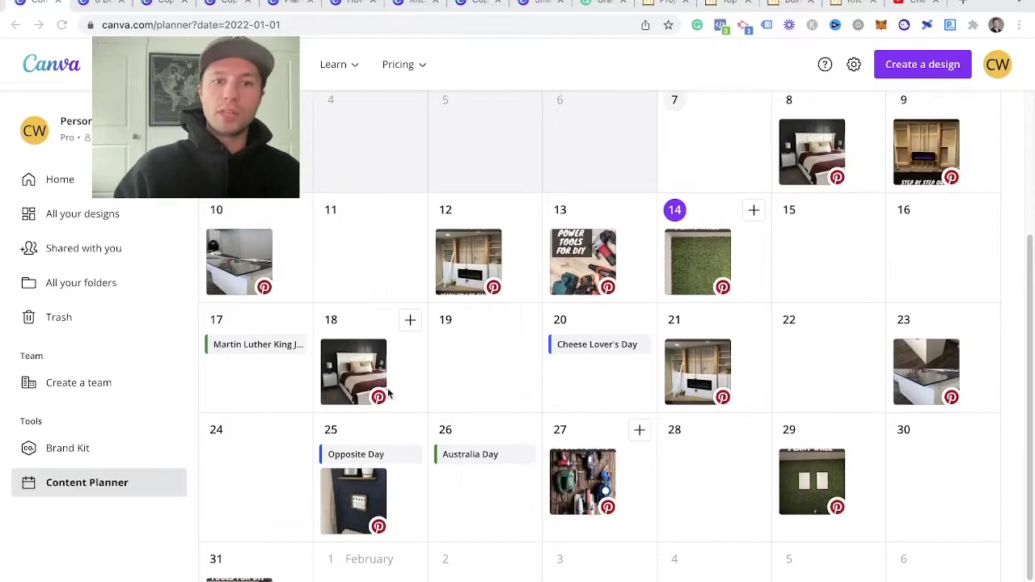
scroll(287, 446, "down", 3)
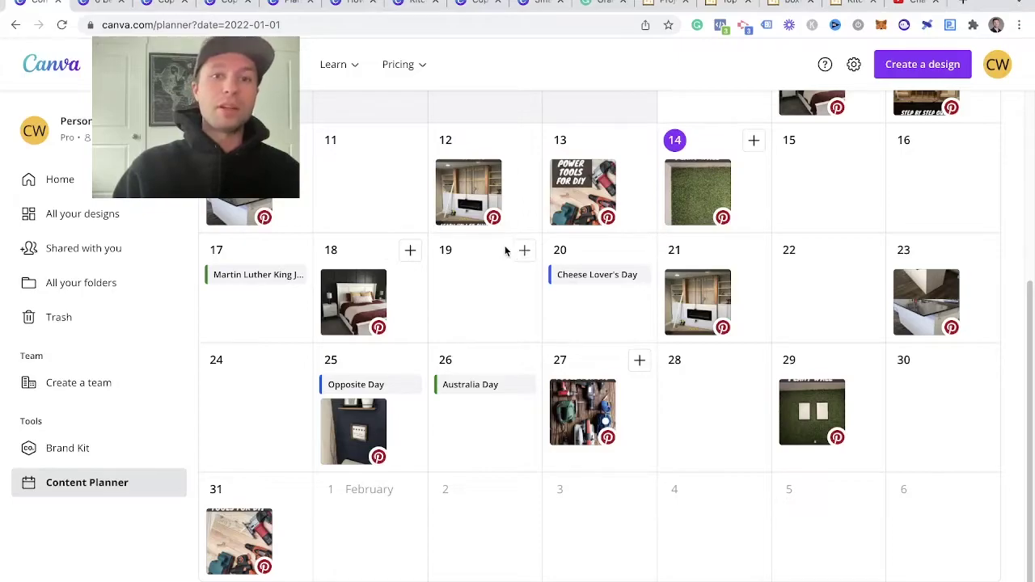
left_click(524, 253)
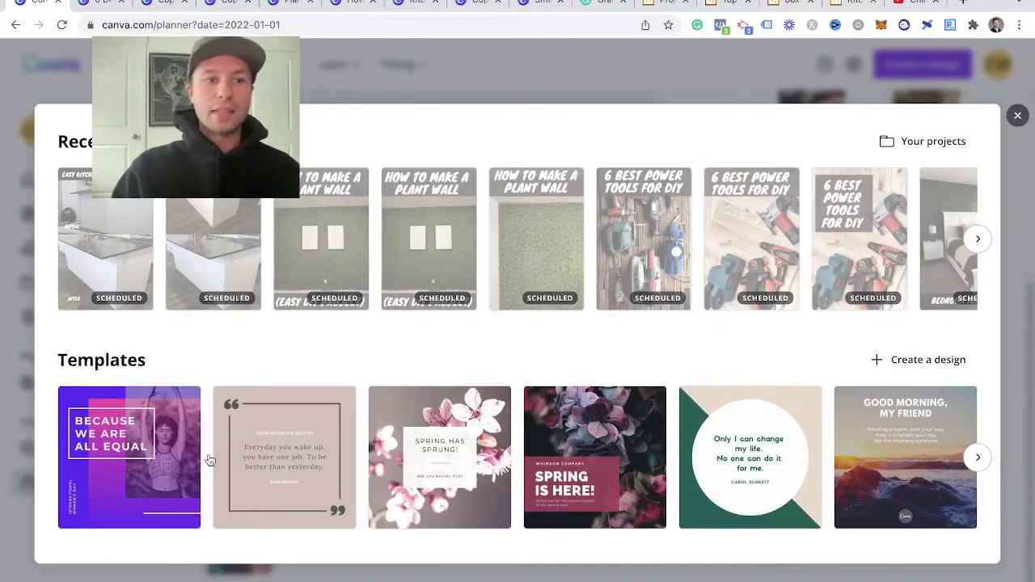
left_click(1017, 115)
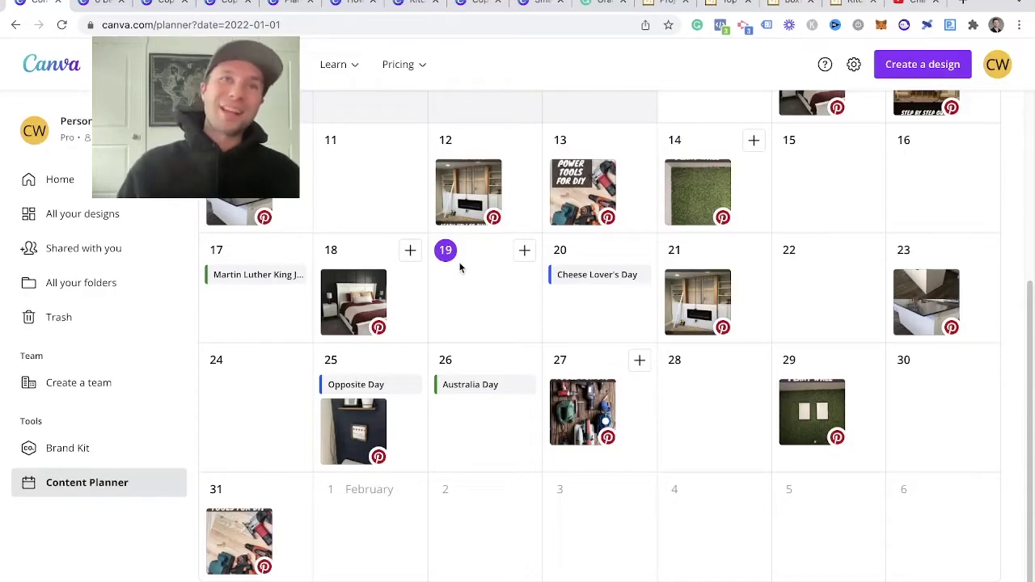